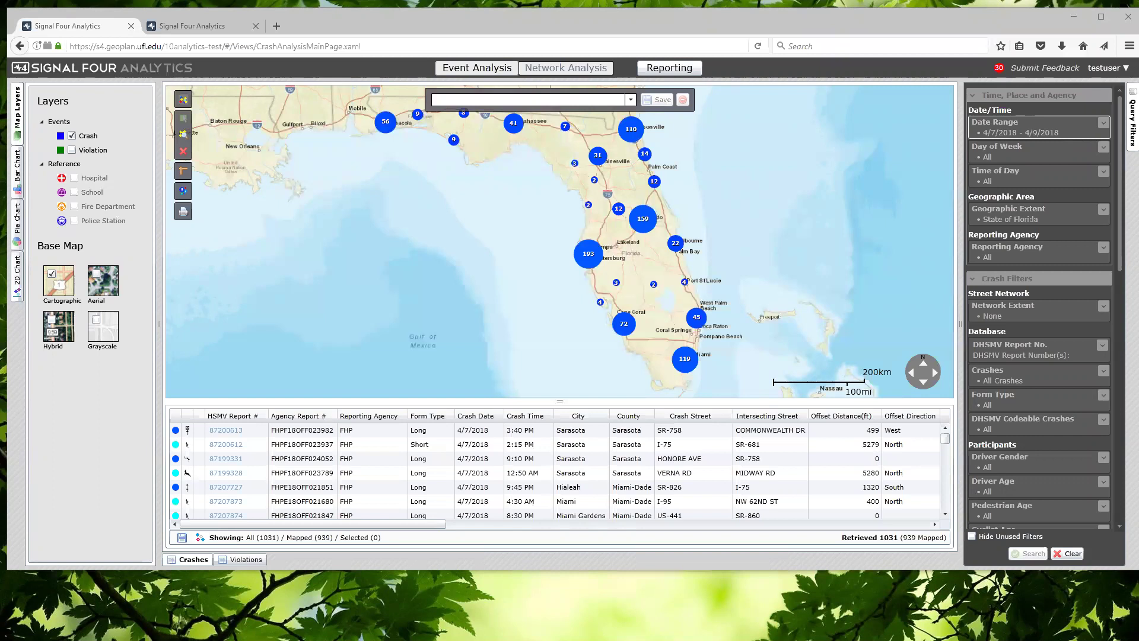
Inspect a few crash table rows, then hide unused filters, leaving Date Range 4/7/2018–4/9/2018
click(623, 273)
click(537, 435)
click(565, 442)
click(572, 434)
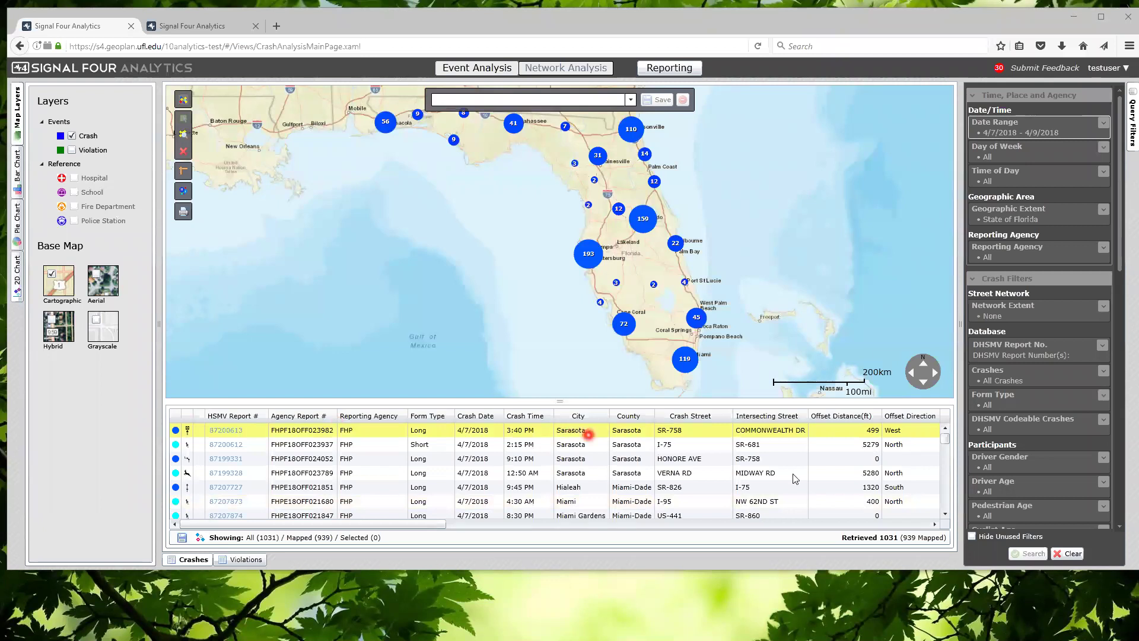
click(975, 538)
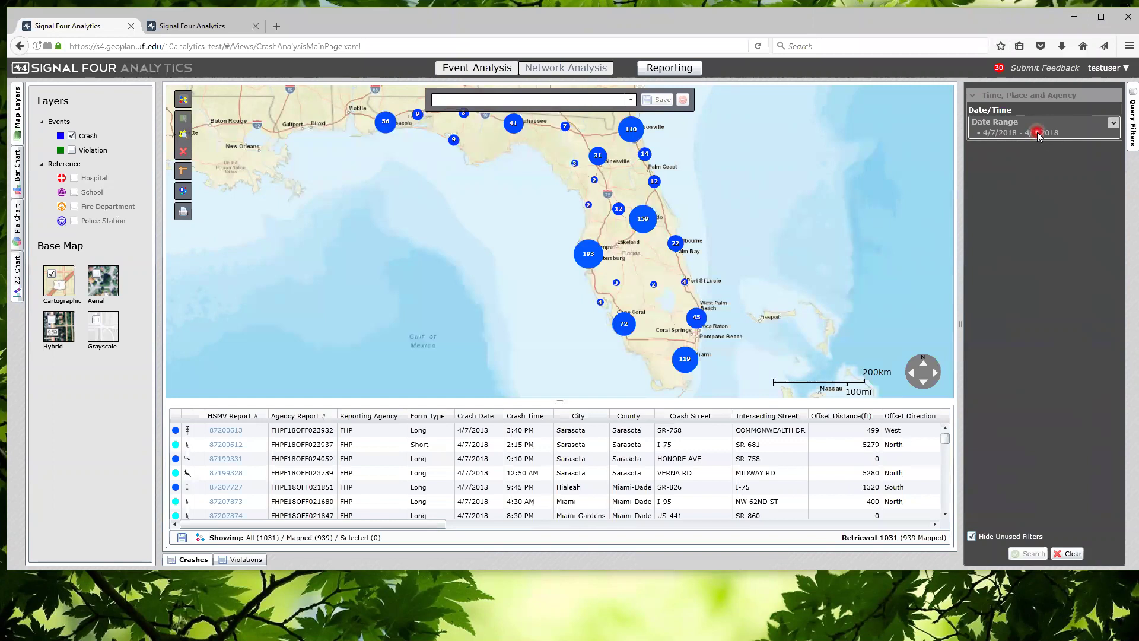
Expand the Date Range filter to reveal Start 4/7/2018 and End 4/9/2018
click(1114, 123)
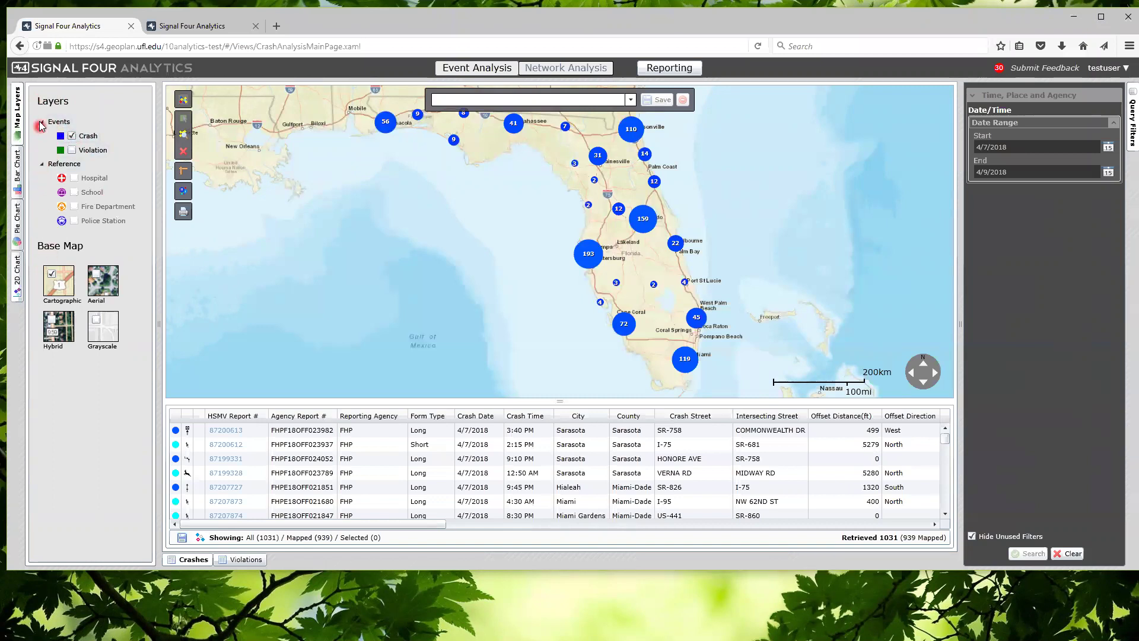
Collapse Reference layers, preview the grayscale and aerial base maps, and return to cartographic
click(42, 164)
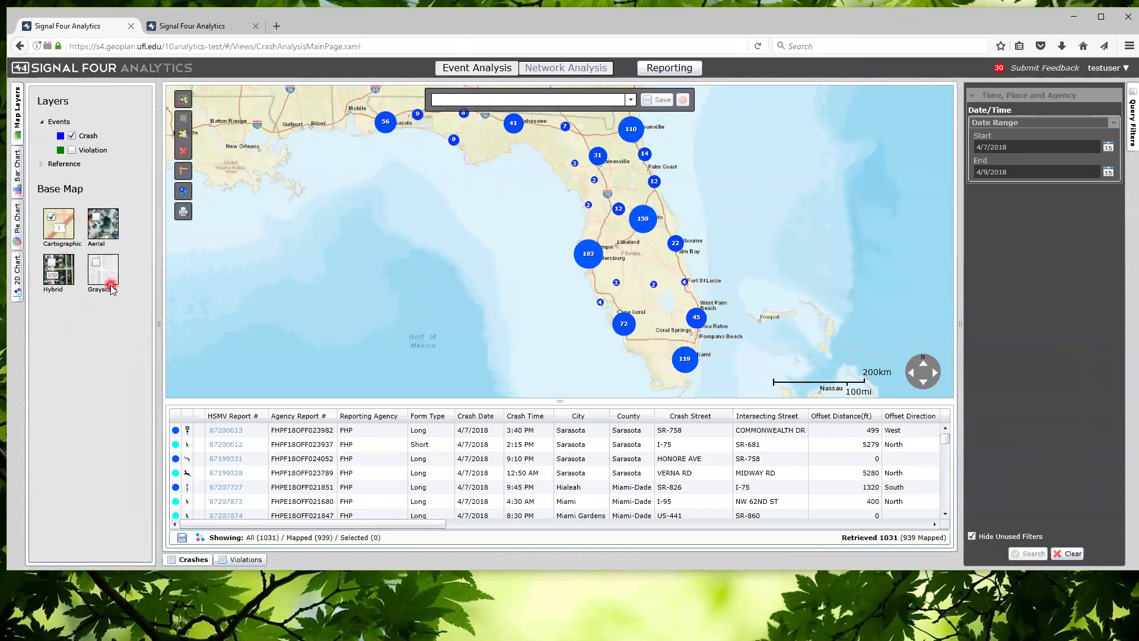
click(94, 265)
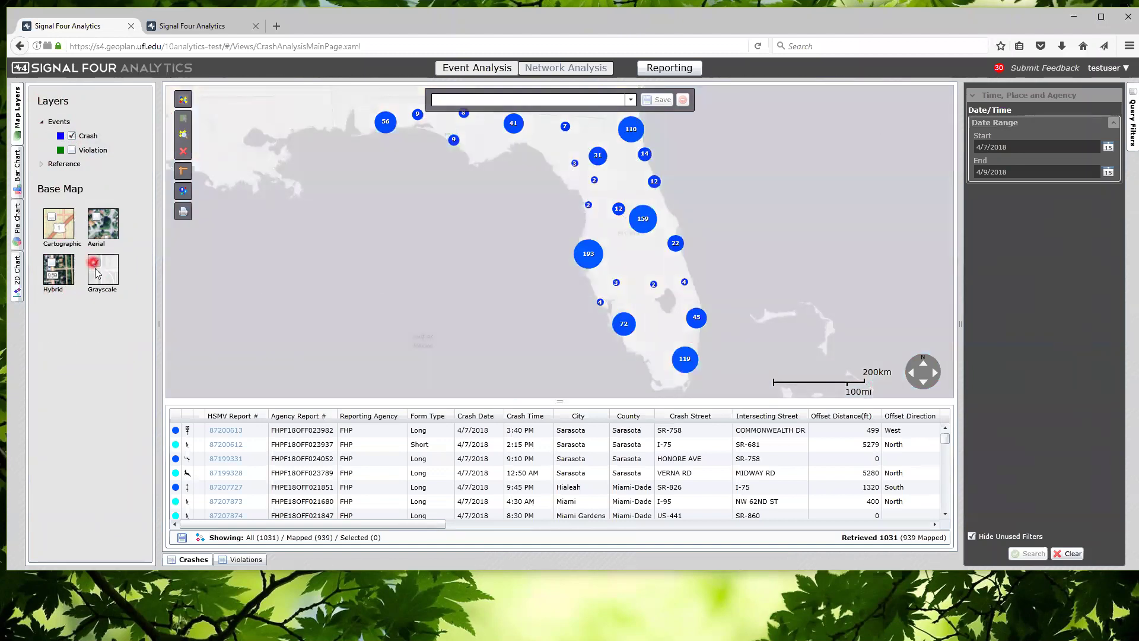
click(52, 220)
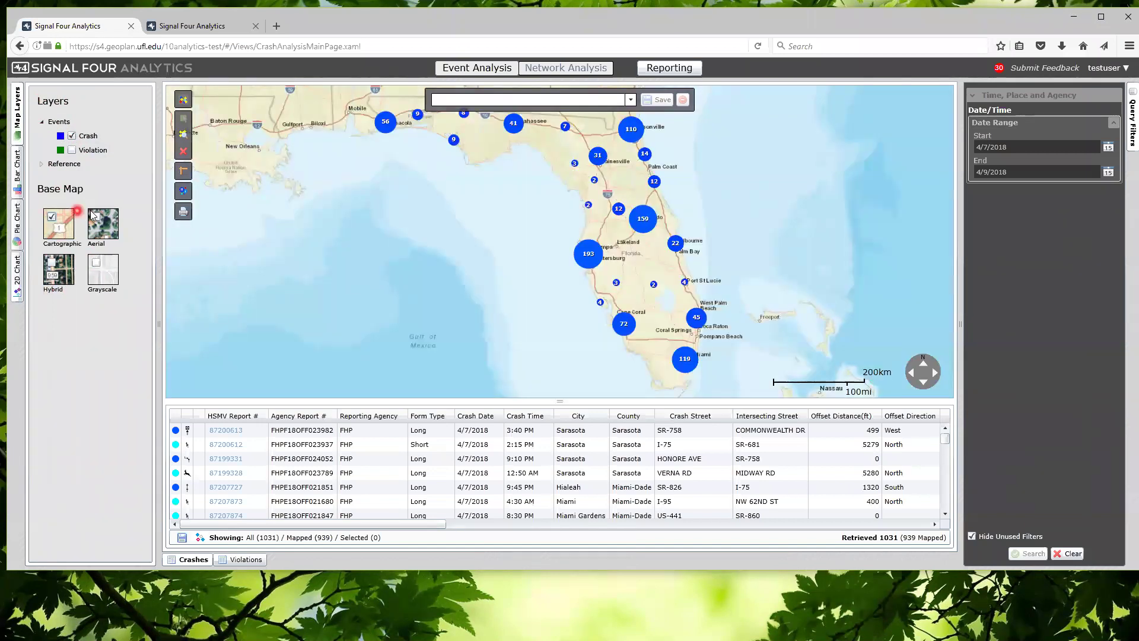
click(99, 222)
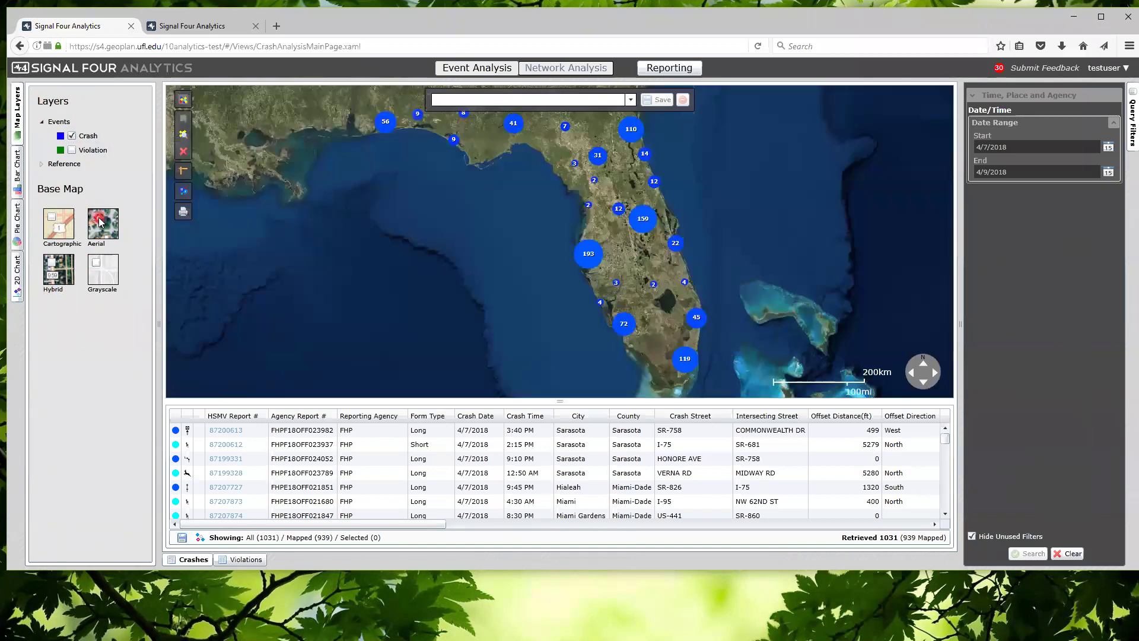
click(74, 227)
click(52, 216)
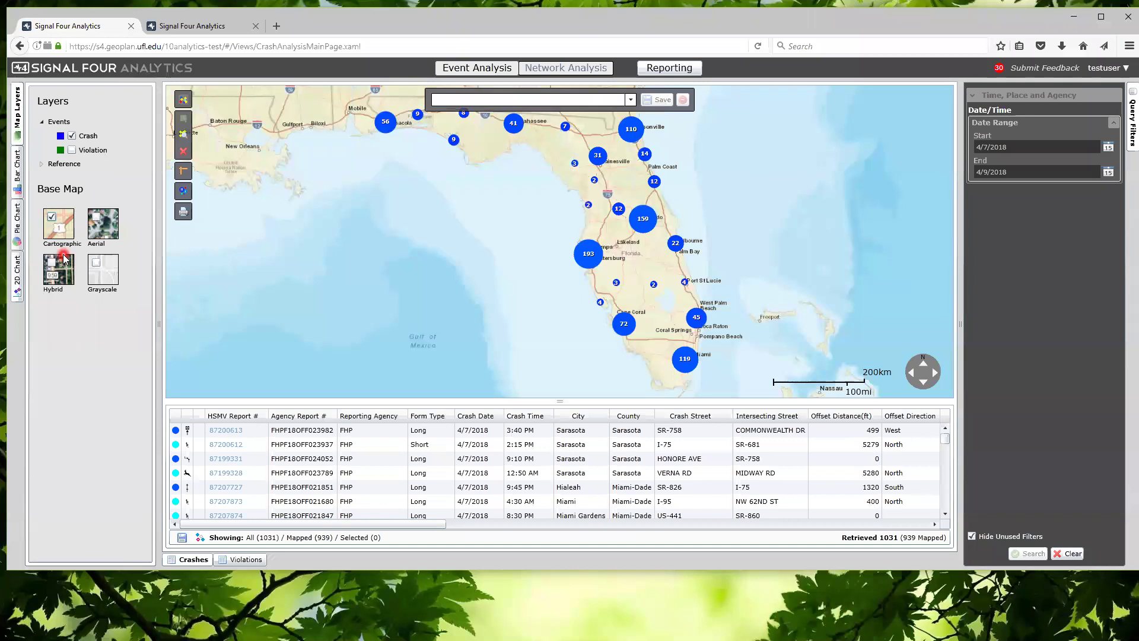
Expand Reference layers to list Hospital, School, Fire Department and Police Station, all unchecked
click(41, 168)
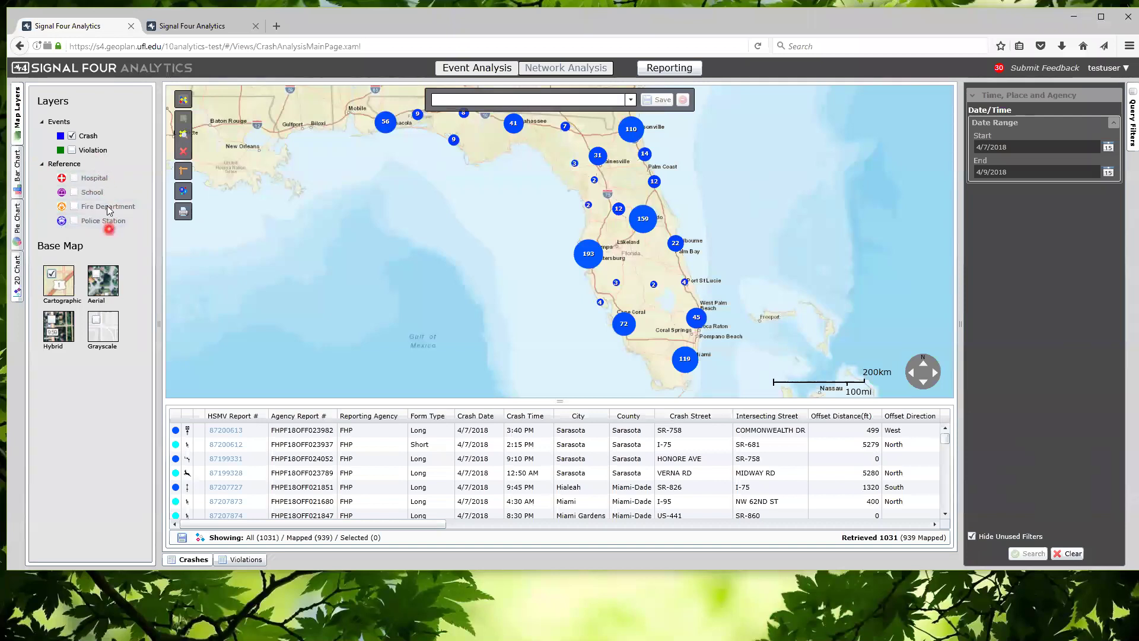
mouse_move(106, 182)
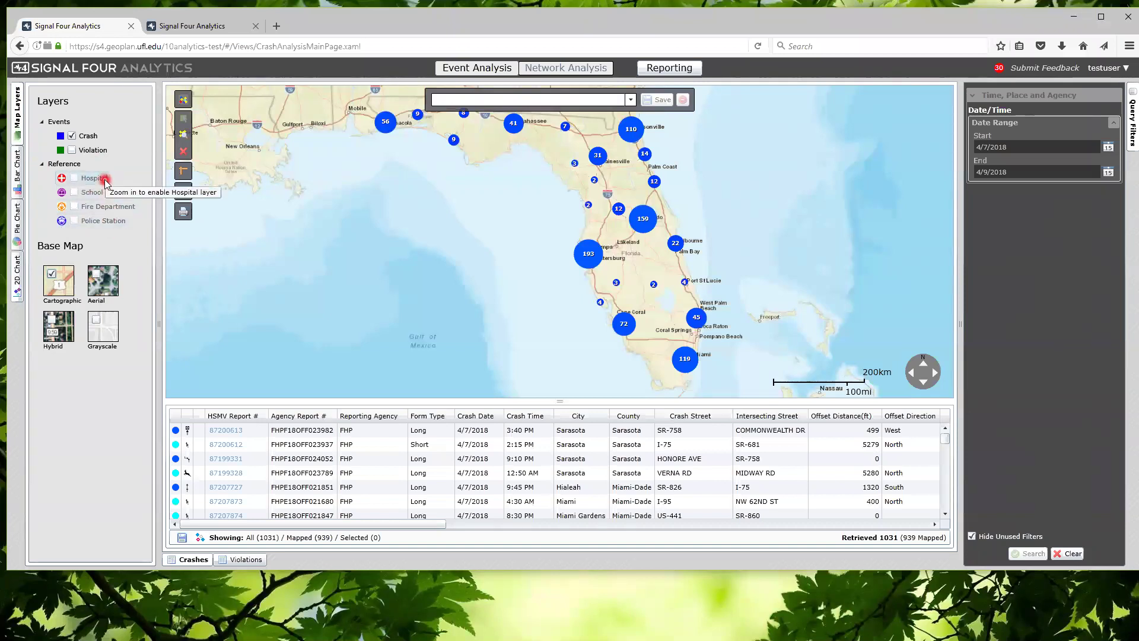
mouse_move(113, 224)
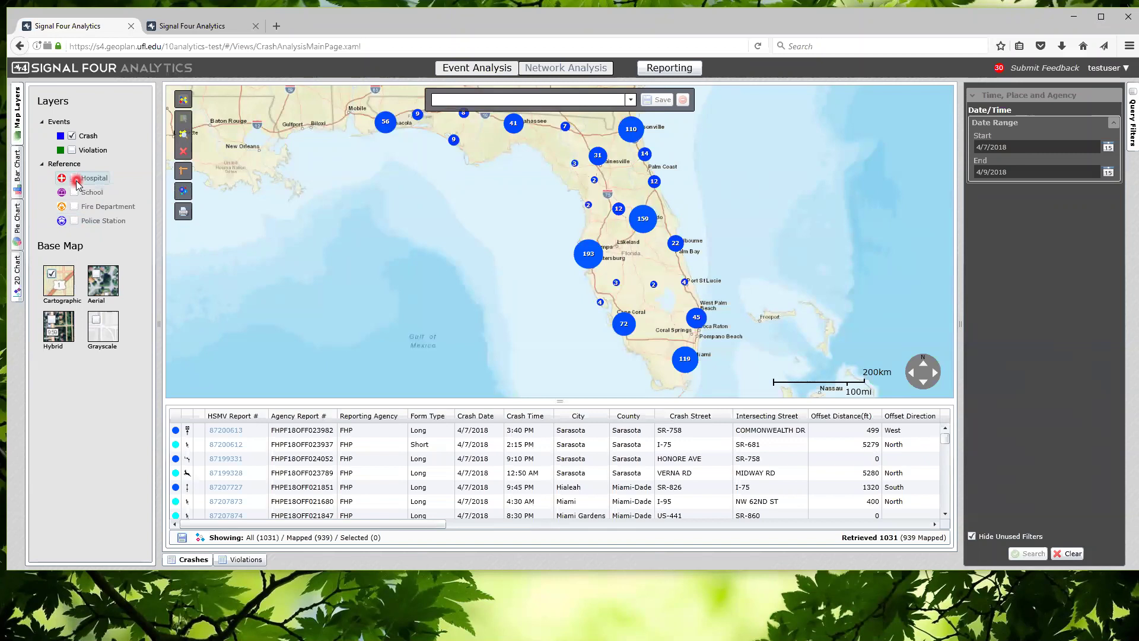
click(84, 134)
click(93, 141)
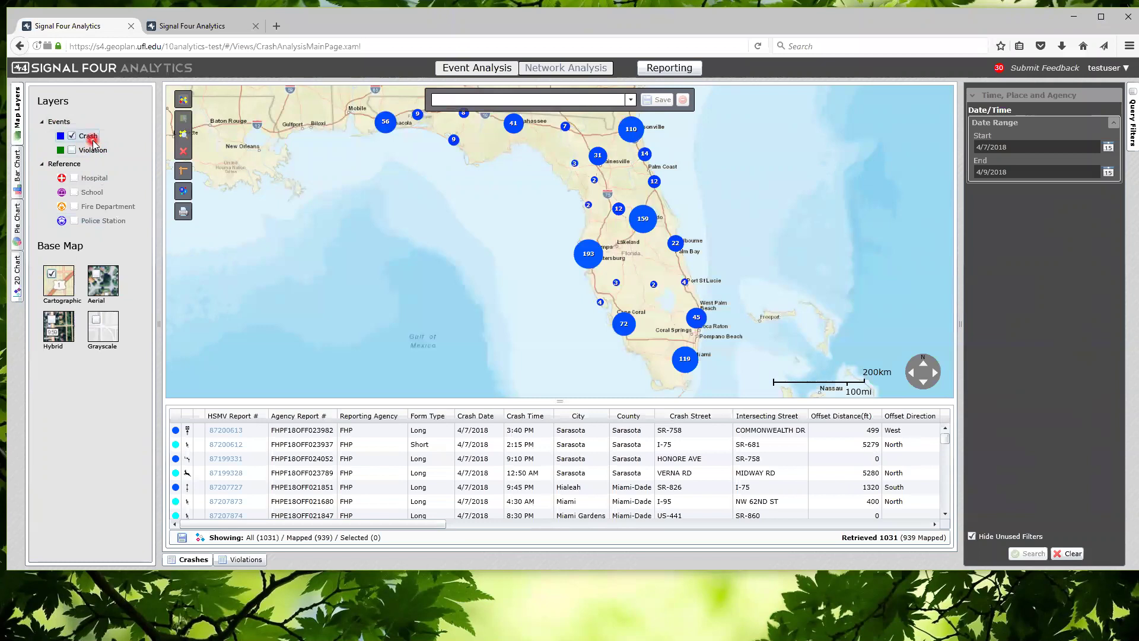
click(104, 138)
click(104, 151)
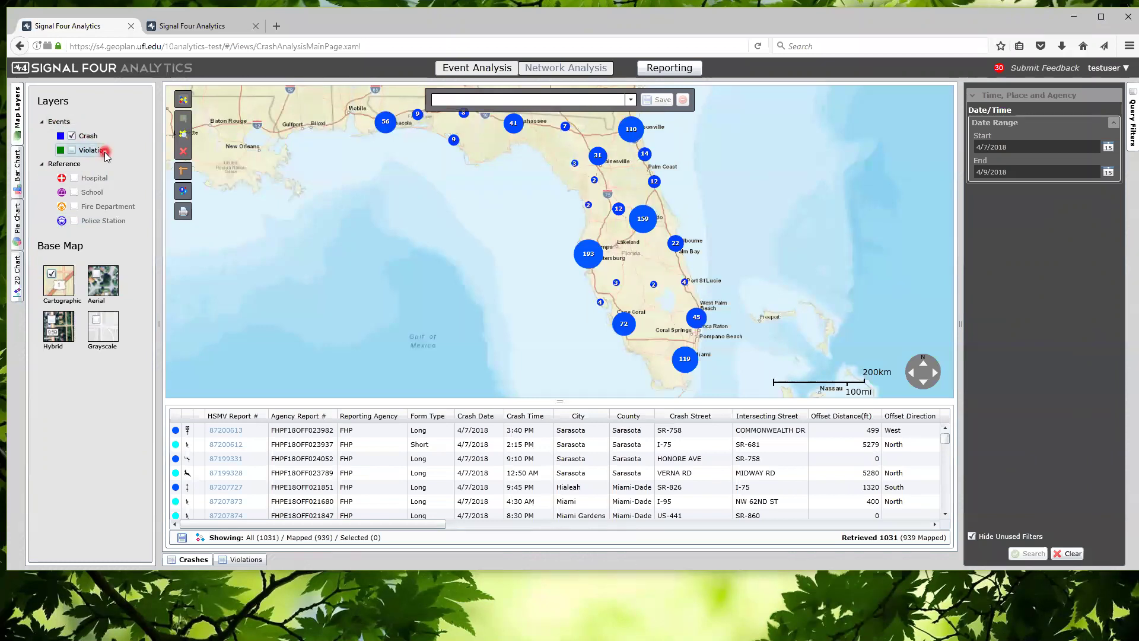
click(89, 141)
click(94, 153)
Hide and re-show the crash points on the map, bringing up the Day of Week bar chart
click(71, 136)
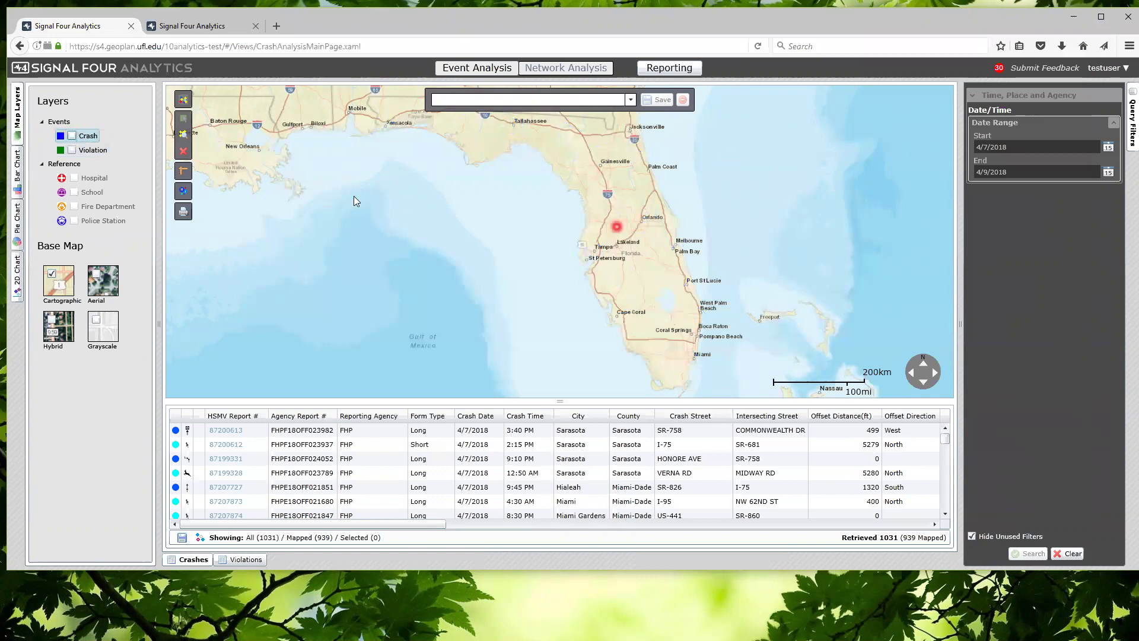
click(73, 136)
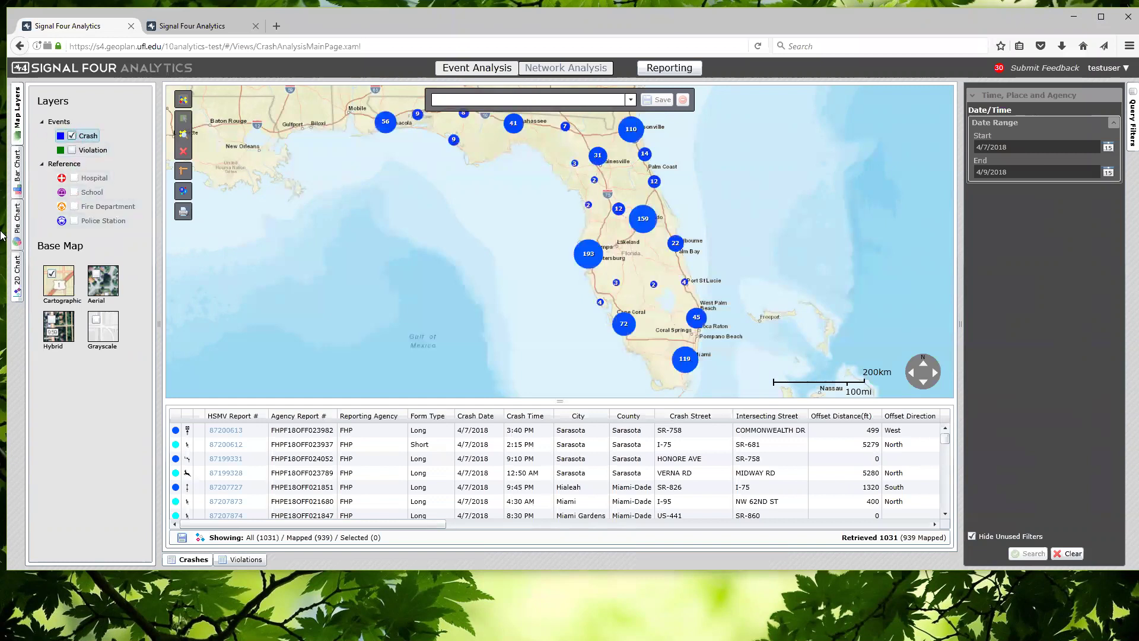
click(20, 237)
Widen the bar chart panel and chart crashes by Time of Day
click(17, 178)
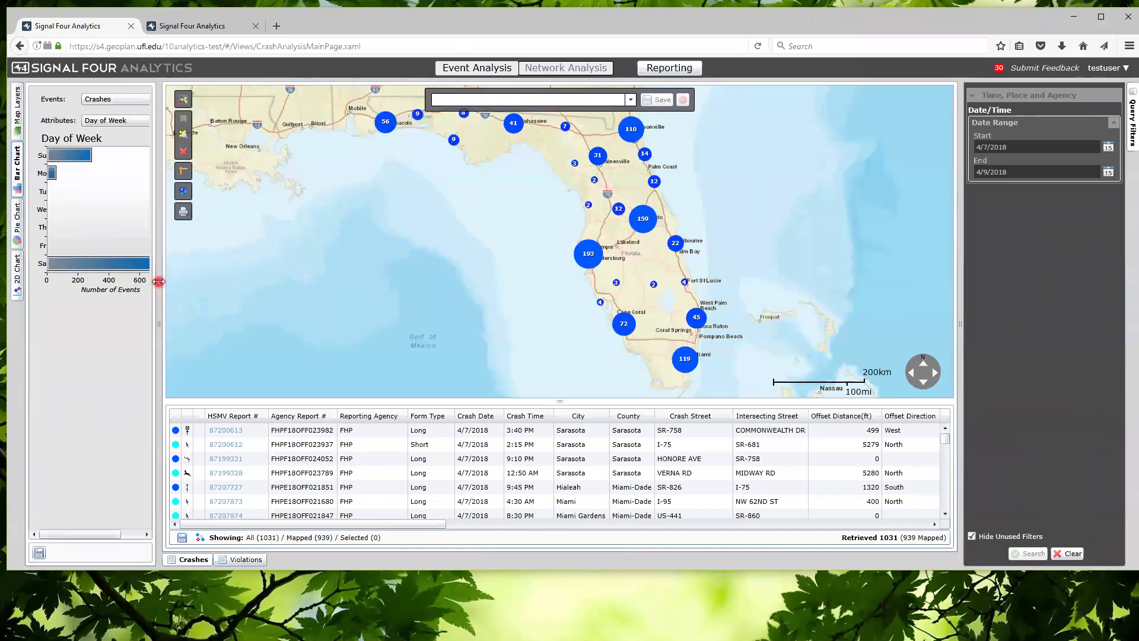
drag(159, 281, 191, 283)
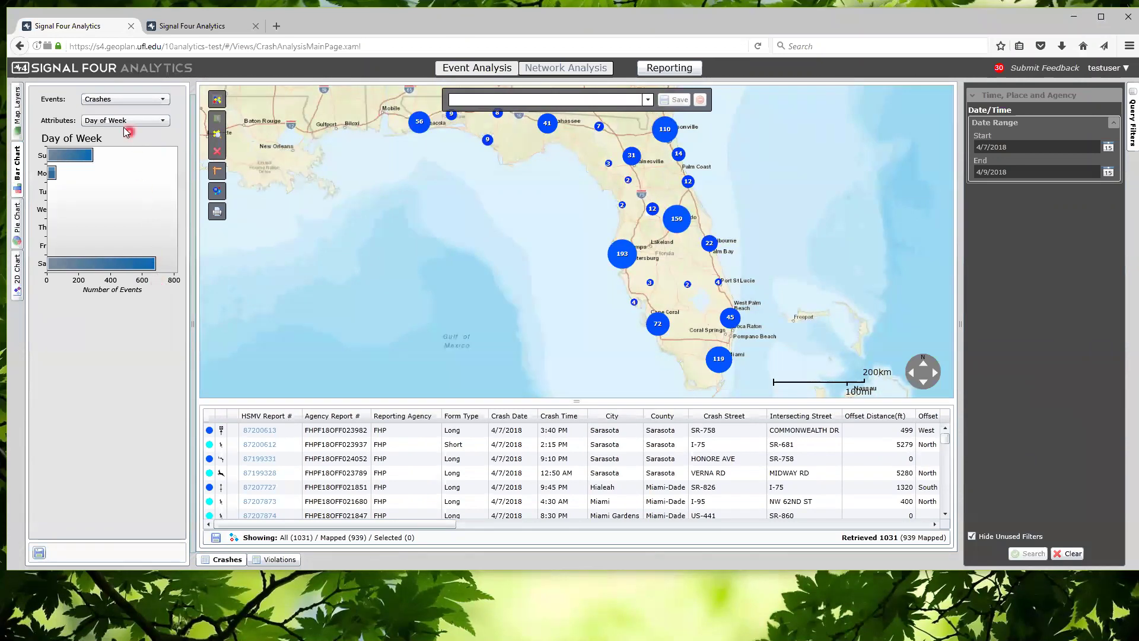
click(126, 104)
click(125, 121)
click(163, 122)
click(145, 147)
drag(175, 418, 182, 500)
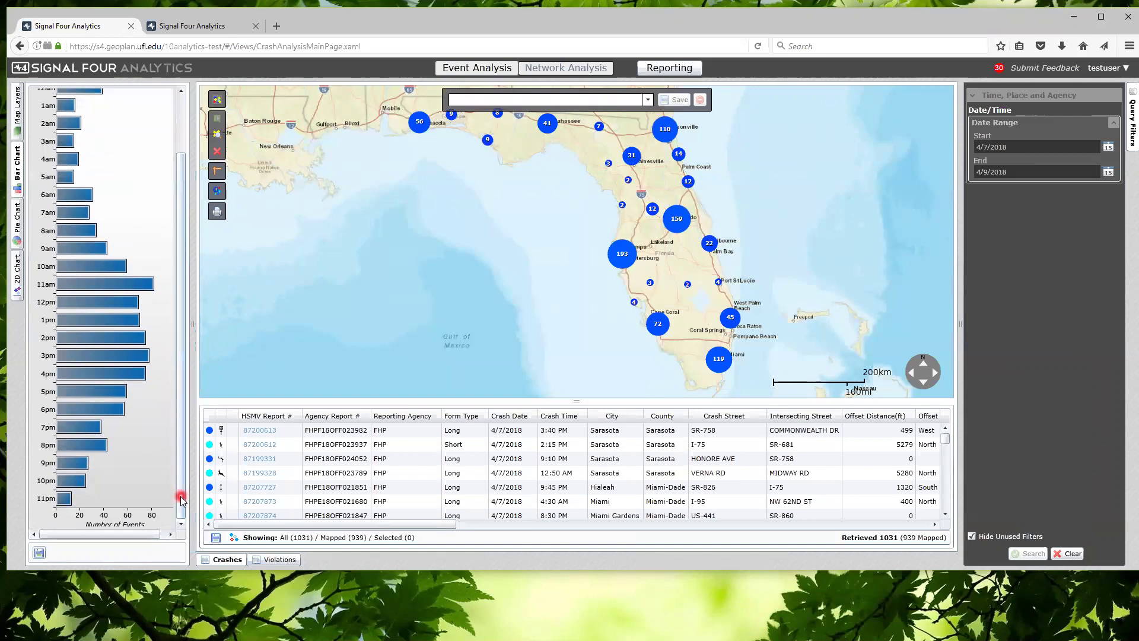
drag(178, 491, 176, 422)
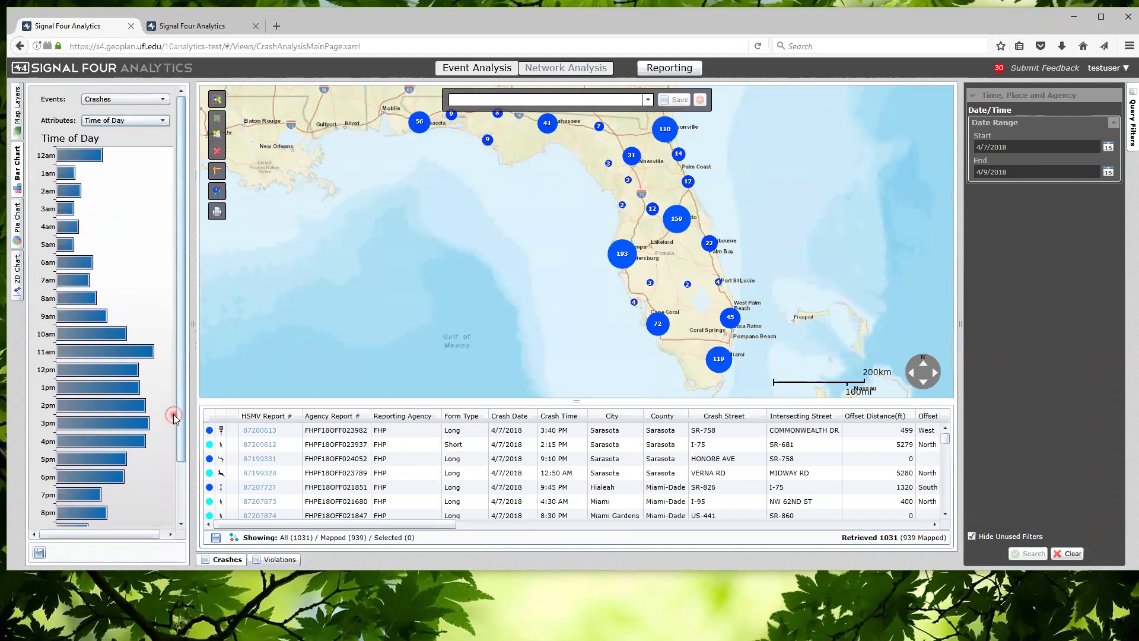
Chart crashes by Alcohol Related (24 Yes, 1007 No), then view it as a pie chart
click(159, 121)
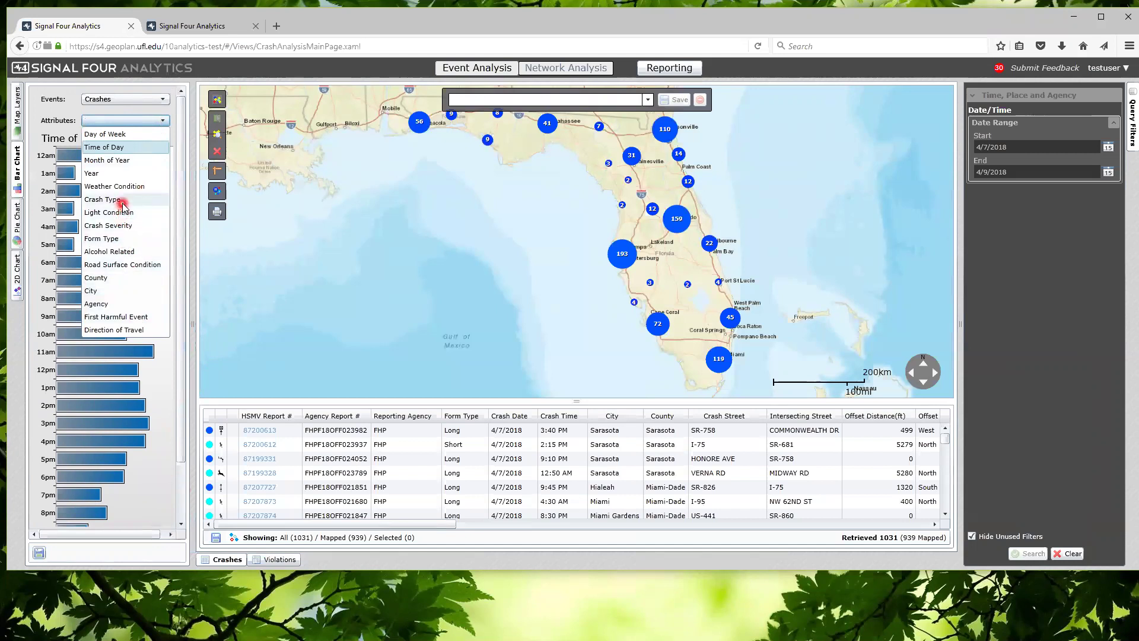
click(122, 250)
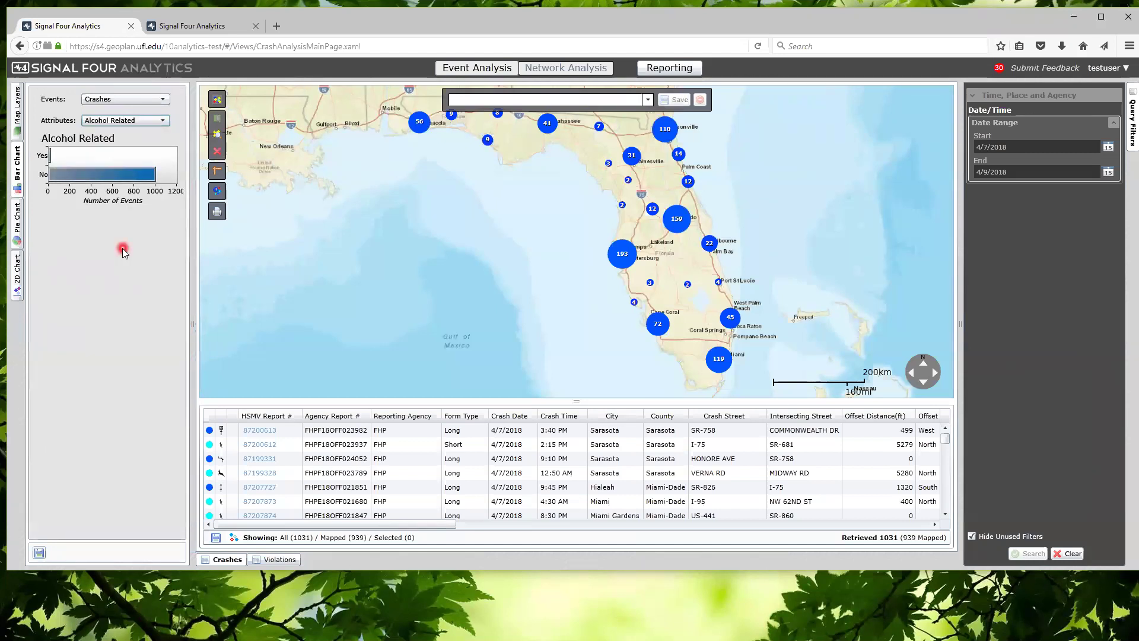
mouse_move(114, 172)
mouse_move(49, 156)
click(19, 214)
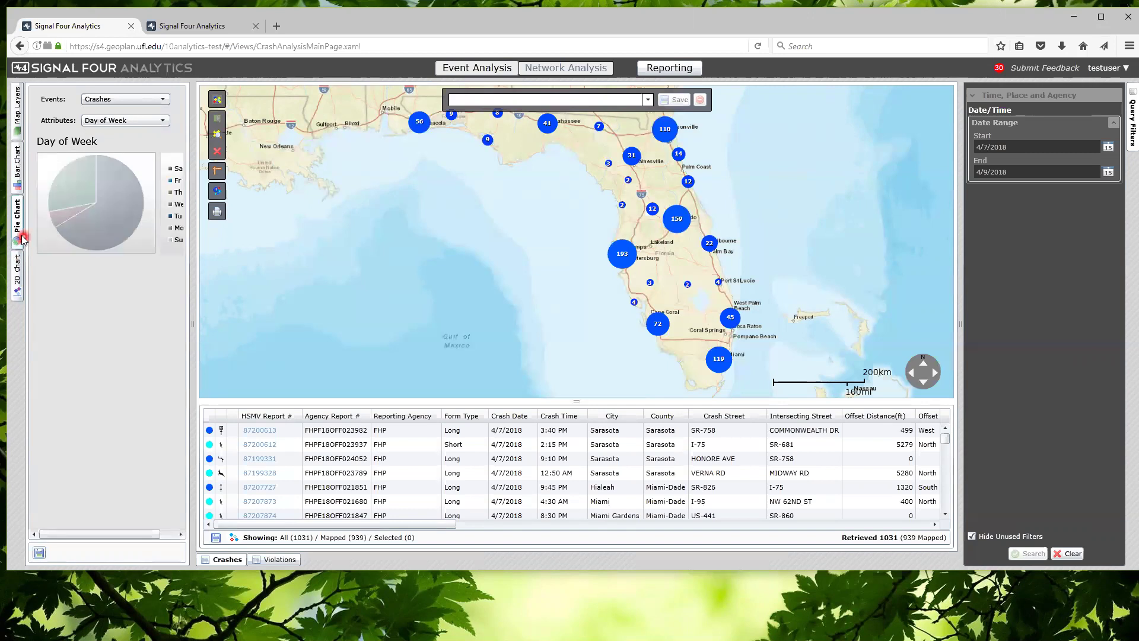
click(19, 178)
click(159, 335)
drag(194, 323, 195, 323)
click(853, 488)
mouse_move(407, 526)
mouse_down()
mouse_move(464, 527)
mouse_move(428, 526)
mouse_up()
drag(588, 398, 576, 401)
click(437, 428)
click(408, 431)
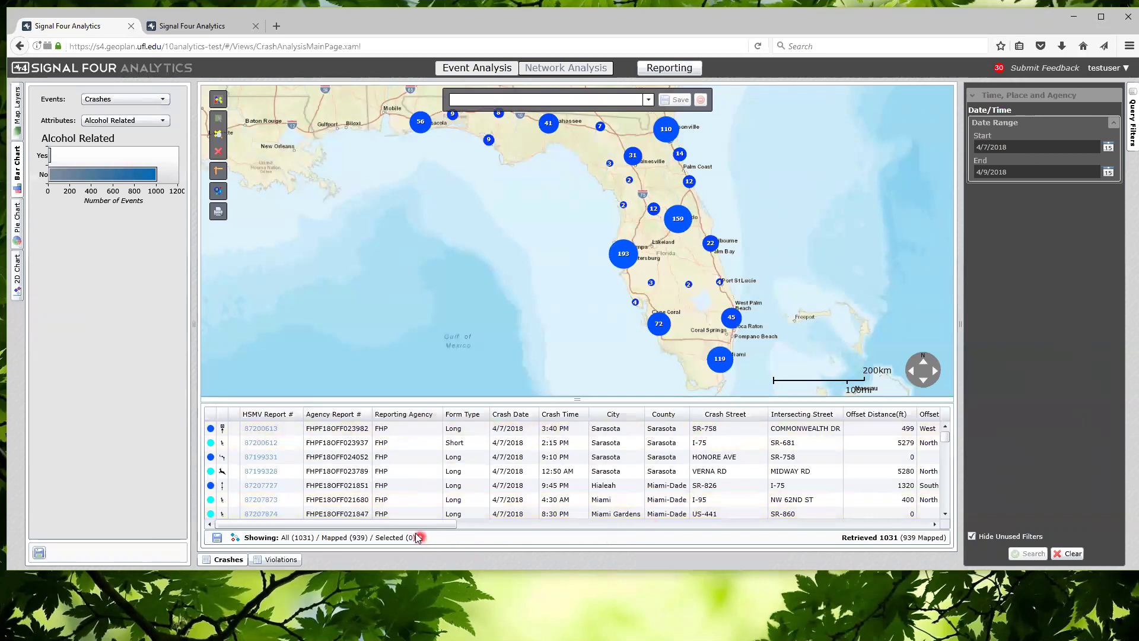
drag(425, 530, 555, 525)
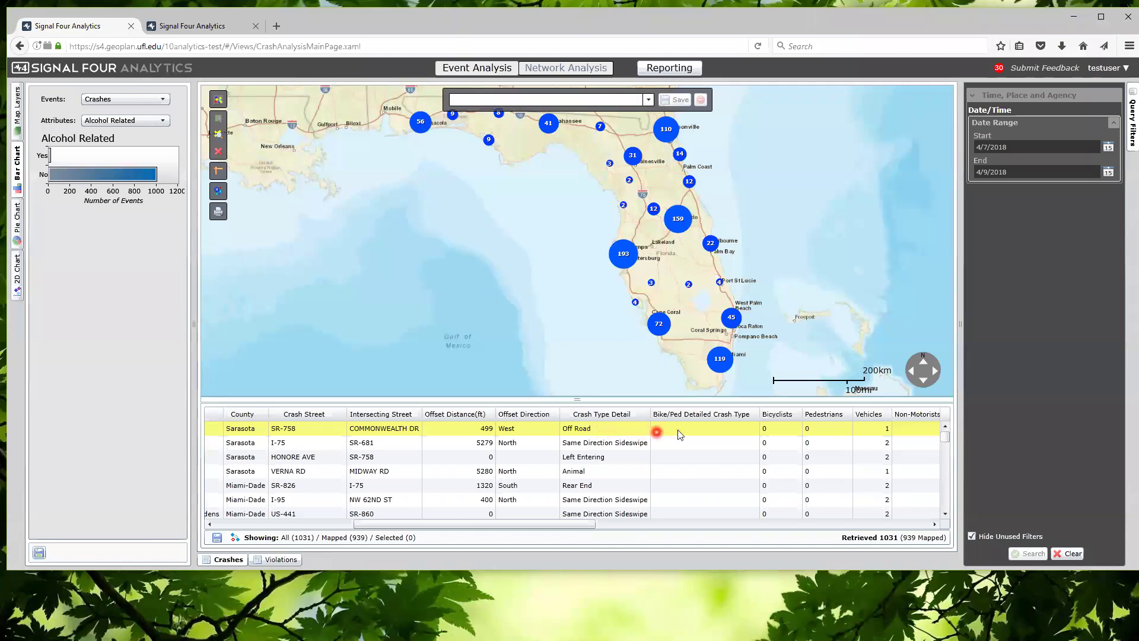
drag(557, 526, 733, 532)
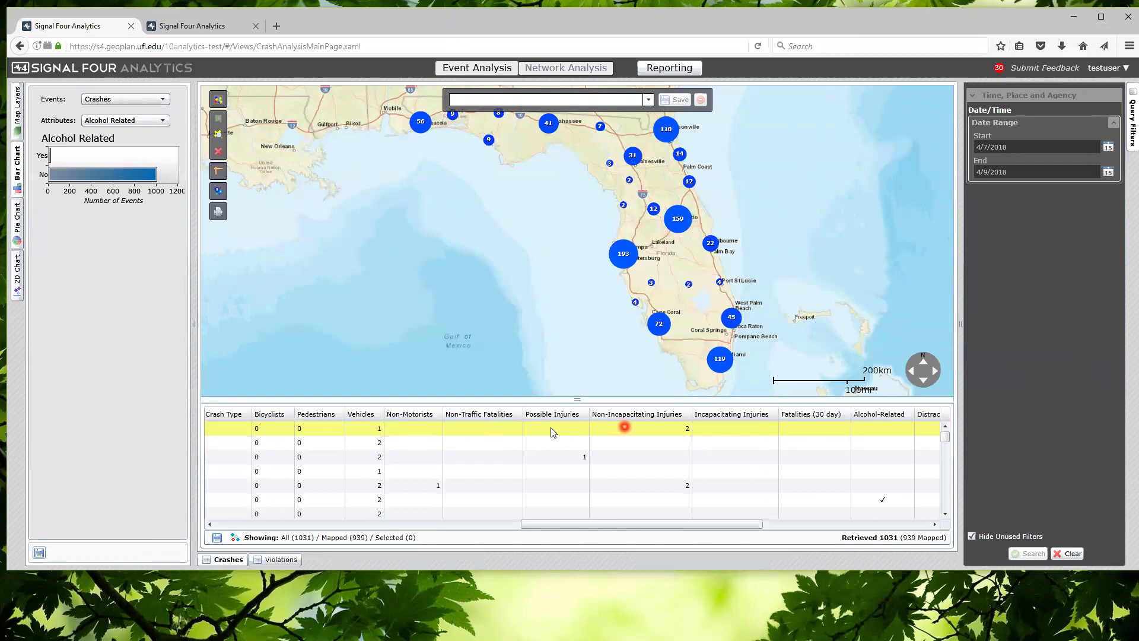
drag(722, 524, 828, 531)
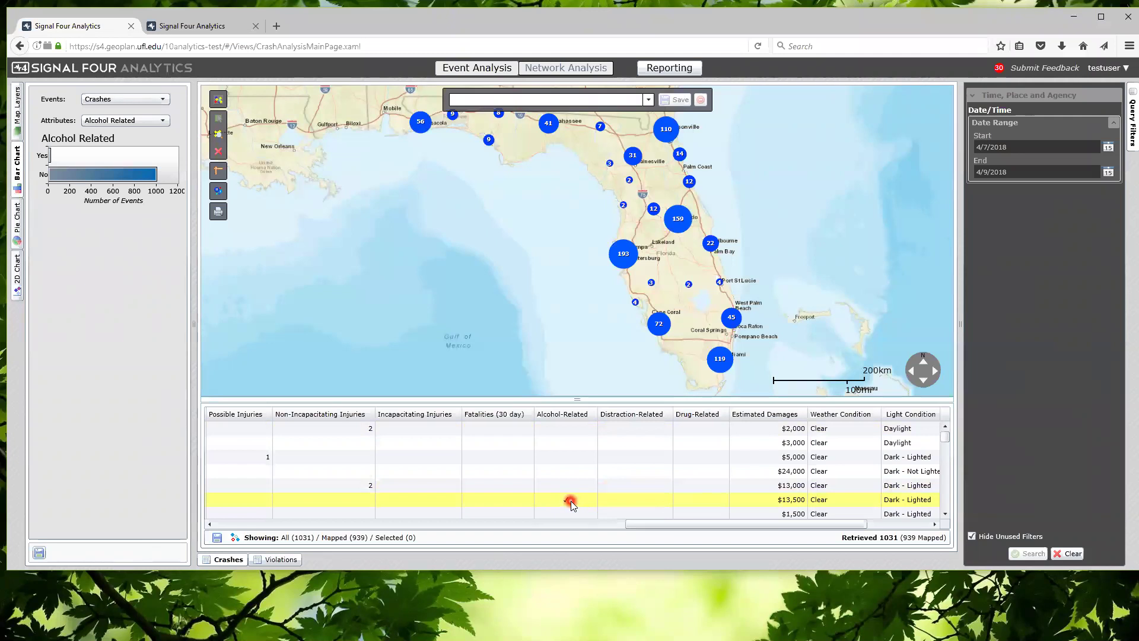
drag(725, 525, 794, 536)
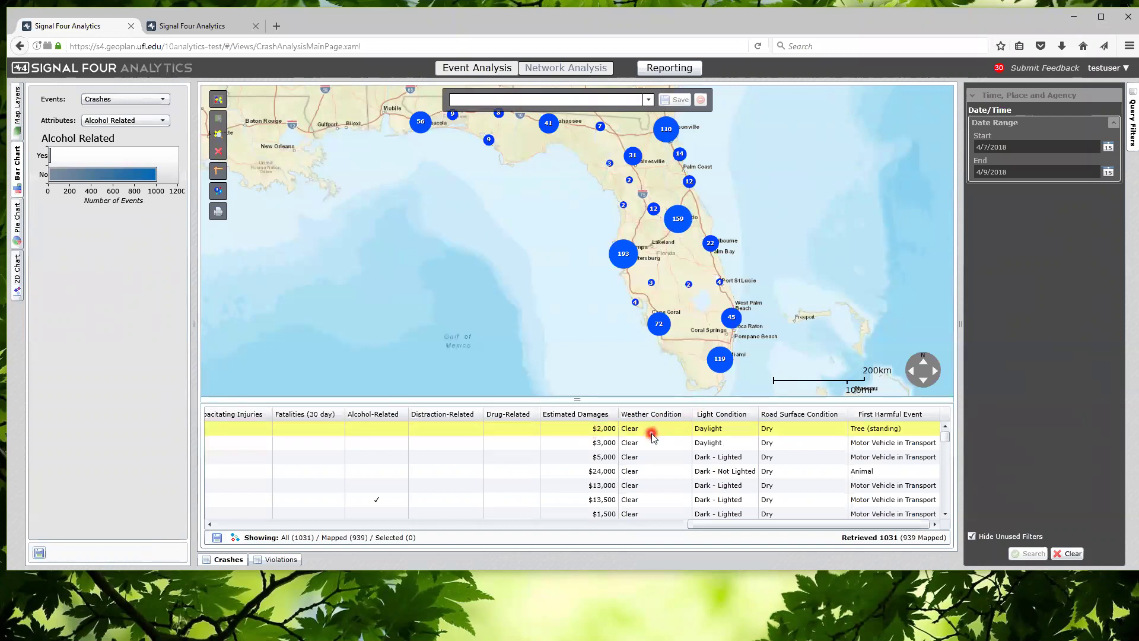
click(718, 429)
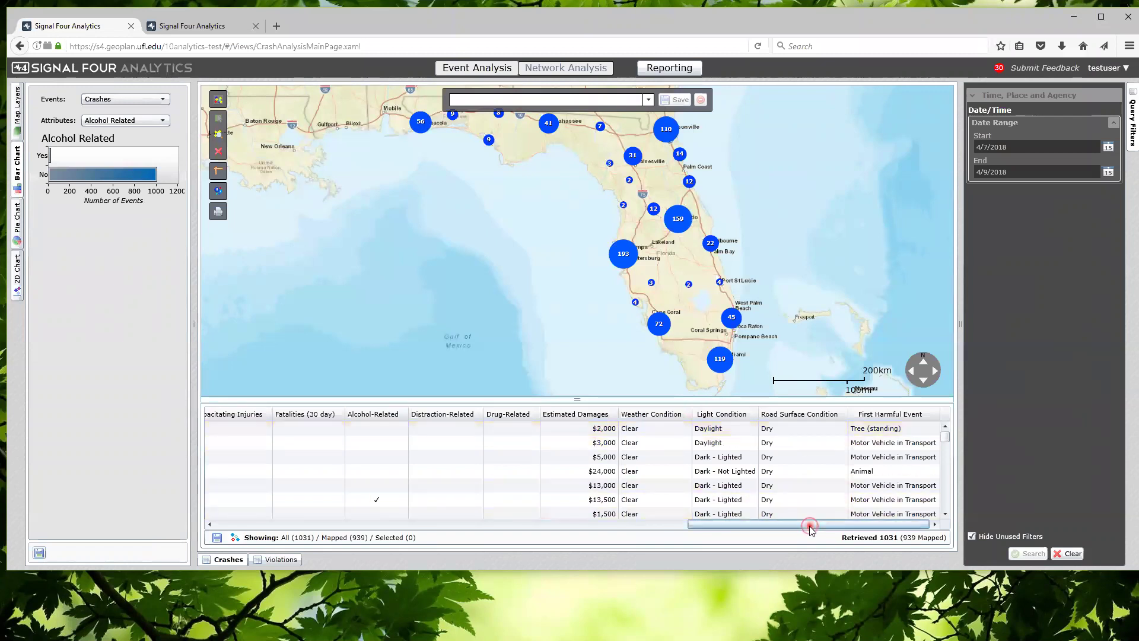
click(898, 433)
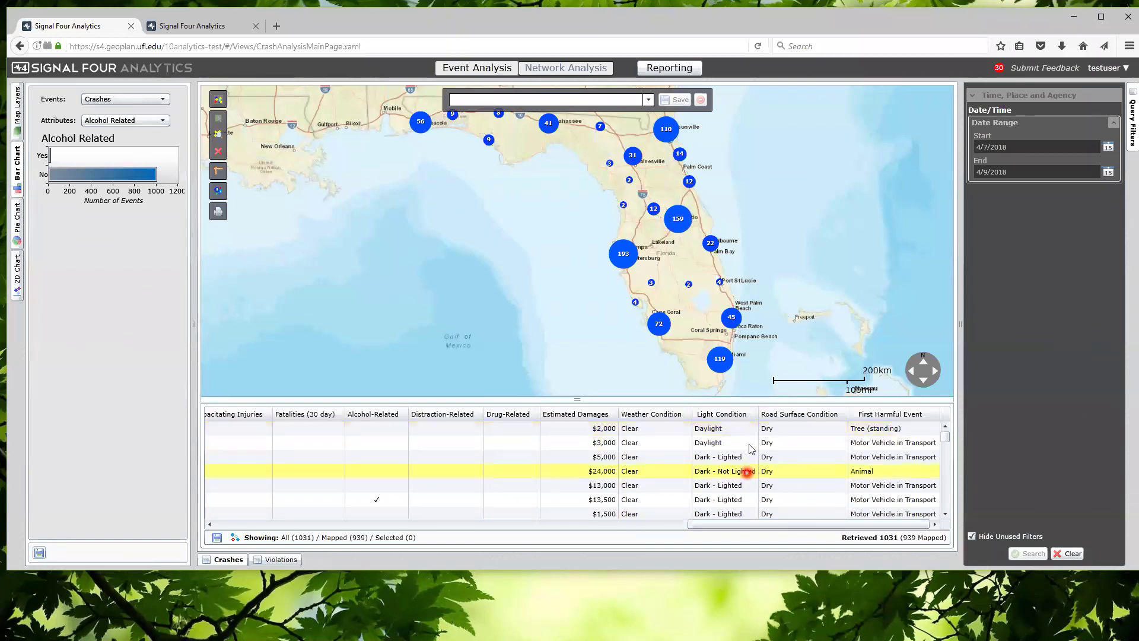
drag(791, 531, 256, 534)
drag(546, 252, 498, 243)
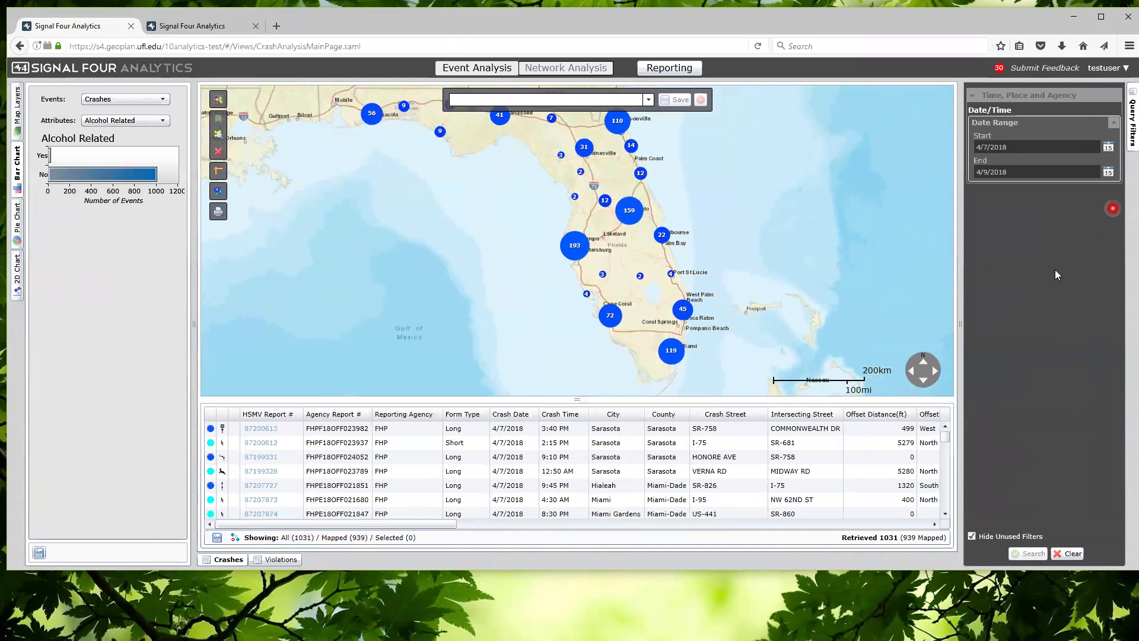
Show all query filters and begin editing the Date Range start date
click(972, 536)
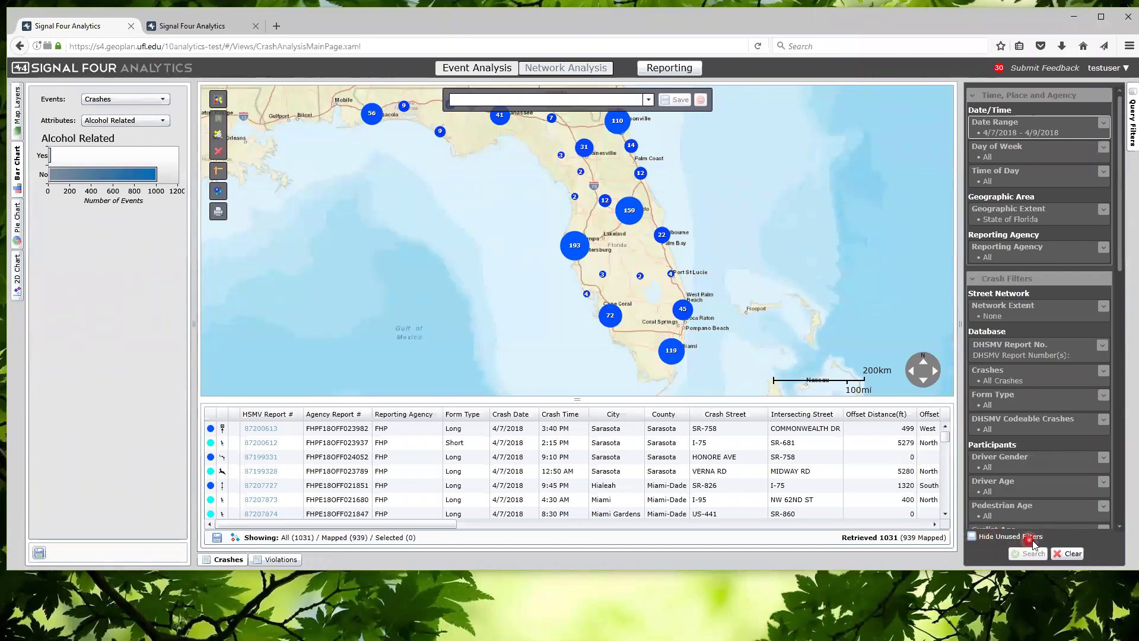
click(970, 537)
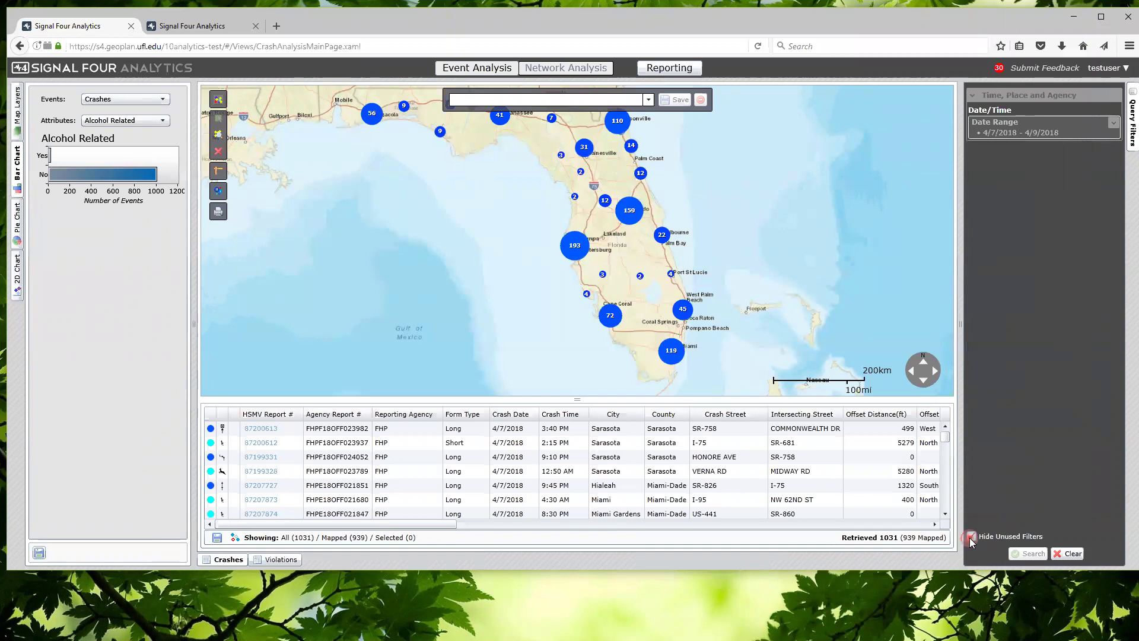
click(970, 538)
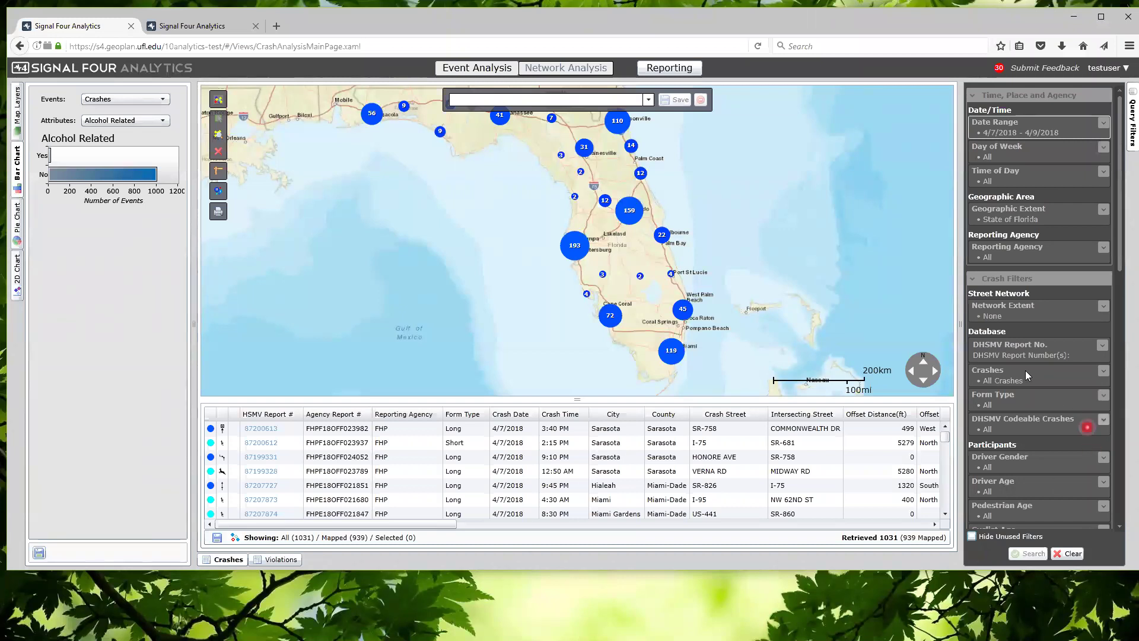
click(1049, 127)
click(1052, 147)
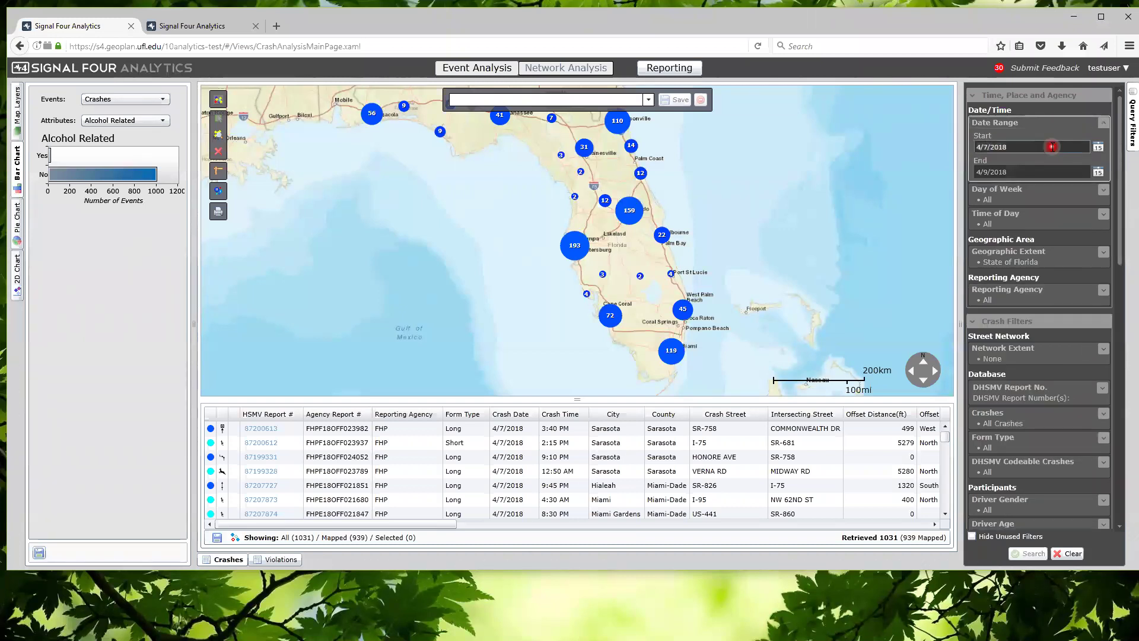
text(1)
text(/1)
text(201)
text(8)
key(Tab)
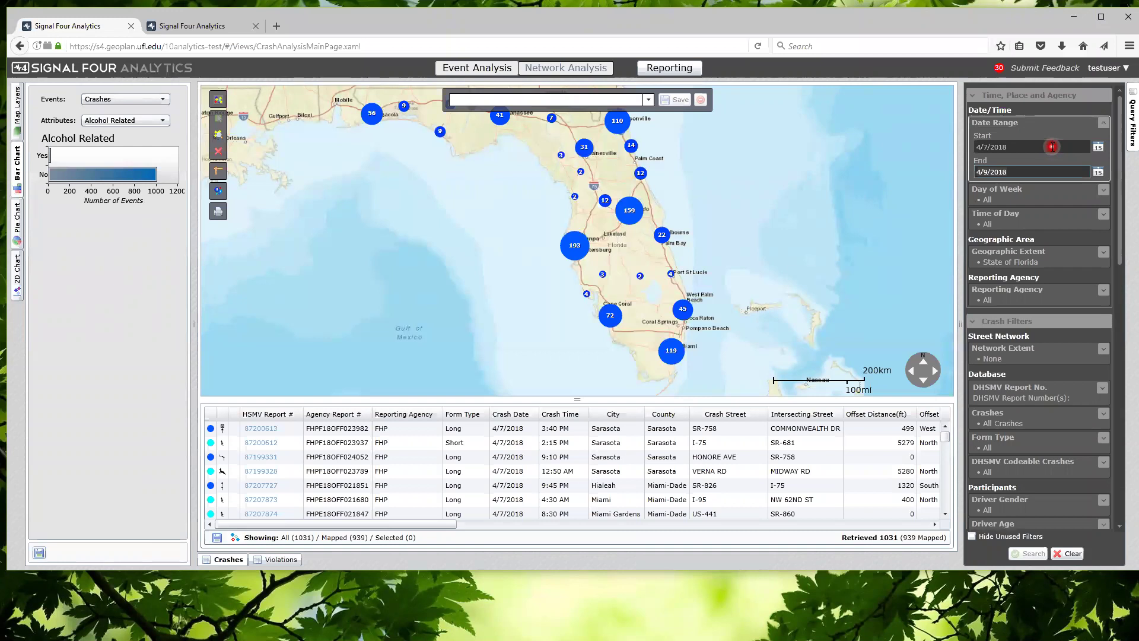
Enter Start 3/1/2018 and End 3/15/218, then apply the date range
click(1053, 147)
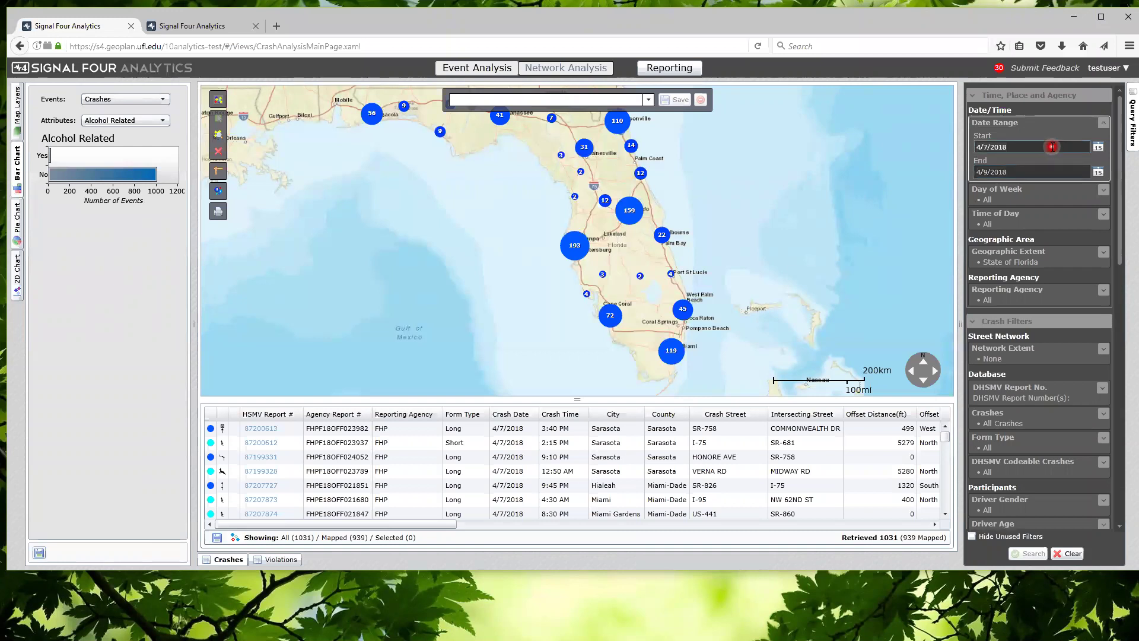
key(ctrl+a)
text(3/1/2)
key(BackSpace)
text(/2018)
key(Tab)
text(3/15/218)
click(1108, 122)
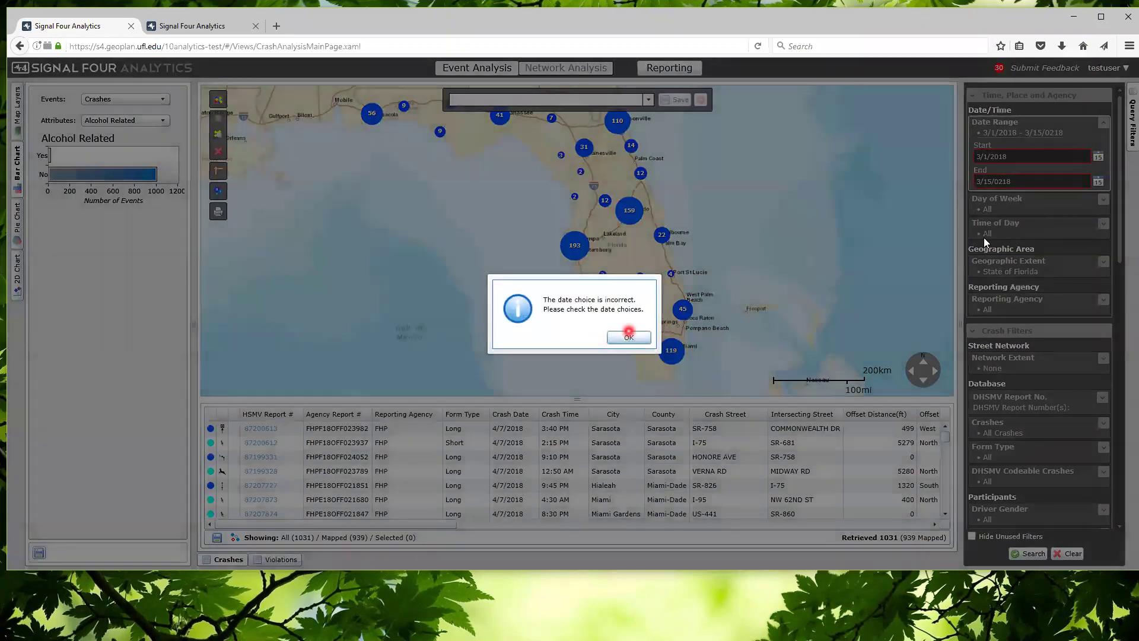
Dismiss the invalid-date warning and correct the End date to 3/15/2018
click(629, 334)
click(1040, 179)
click(1036, 182)
click(1036, 181)
key(BackSpace)
key(BackSpace)
key(BackSpace)
key(BackSpace)
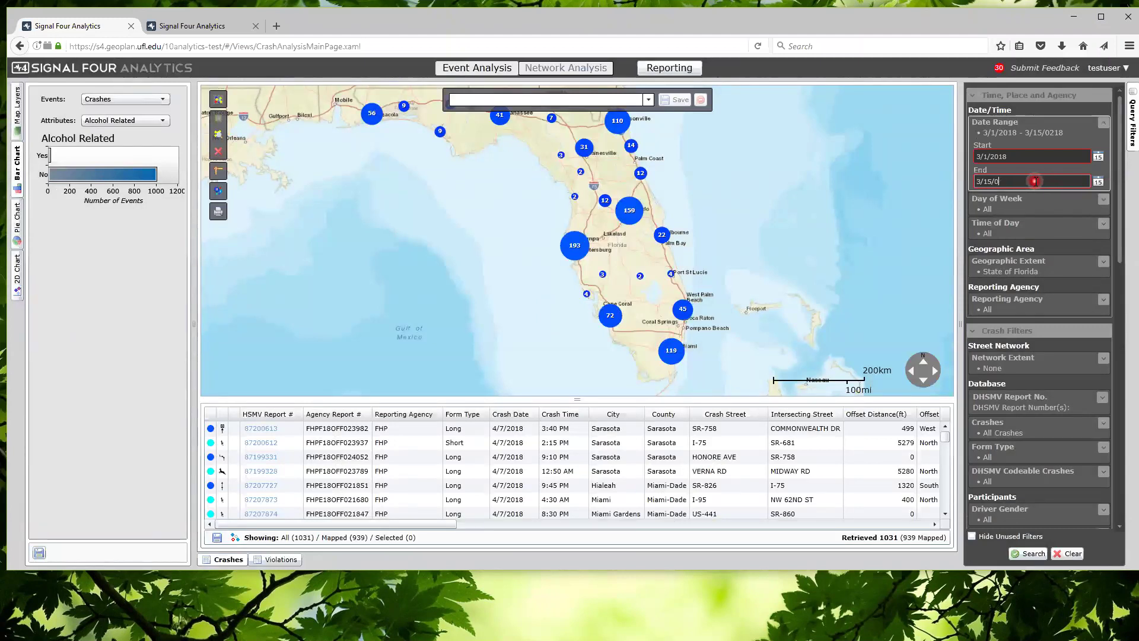
text(2018)
click(1104, 122)
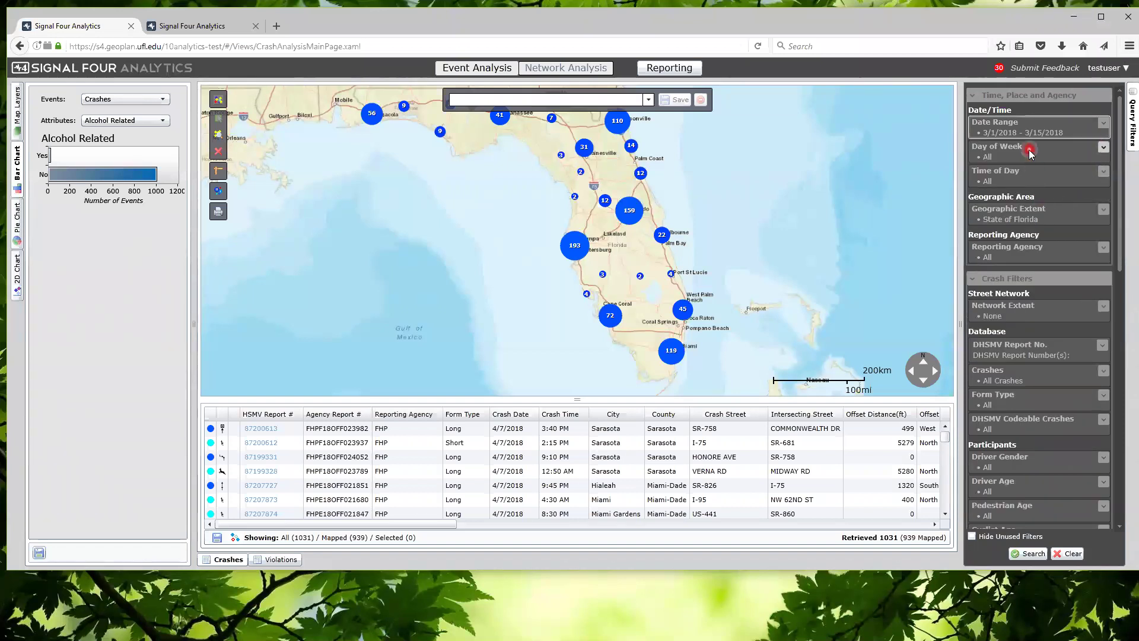
Peek at the Day of Week and Time of Day filters, then list Geographic Extent choices
click(1103, 147)
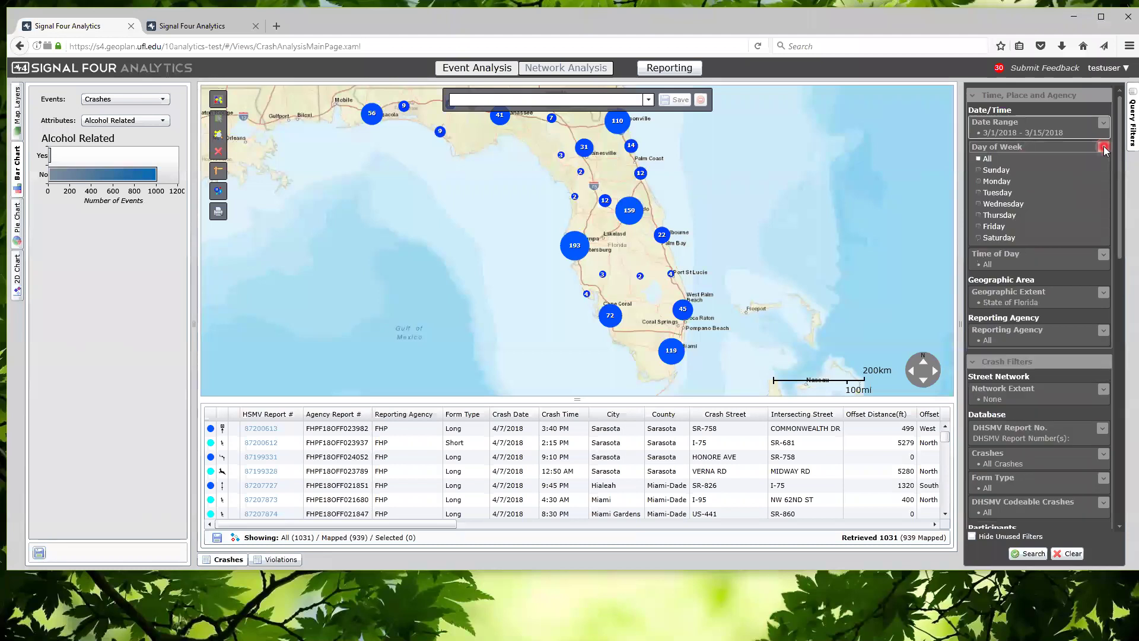
click(1103, 147)
click(1103, 173)
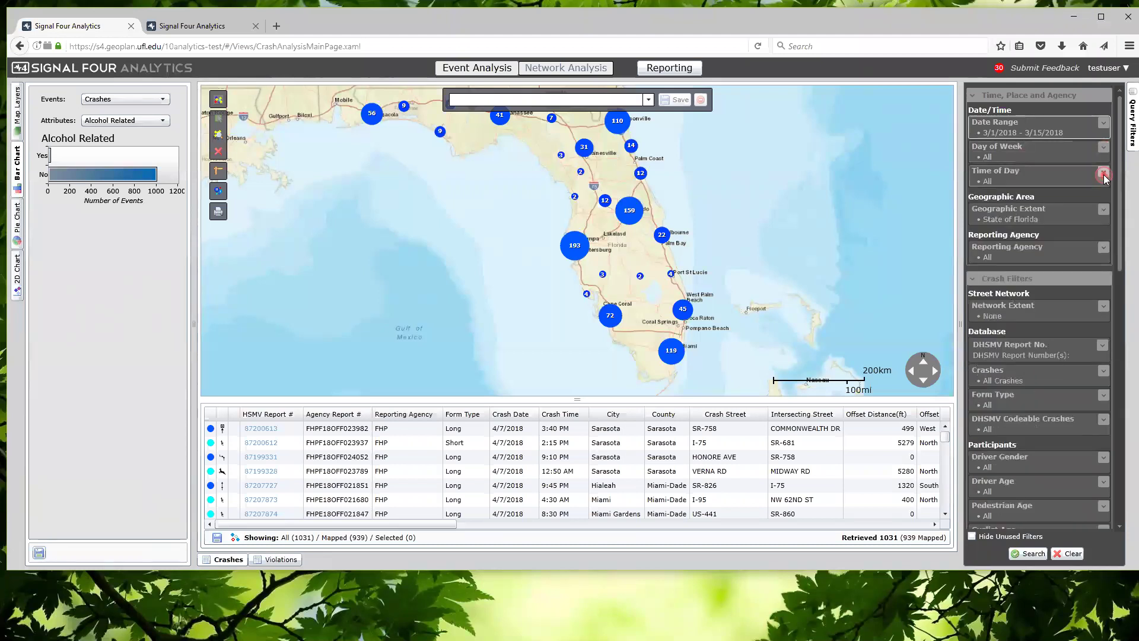
click(1103, 173)
click(1103, 210)
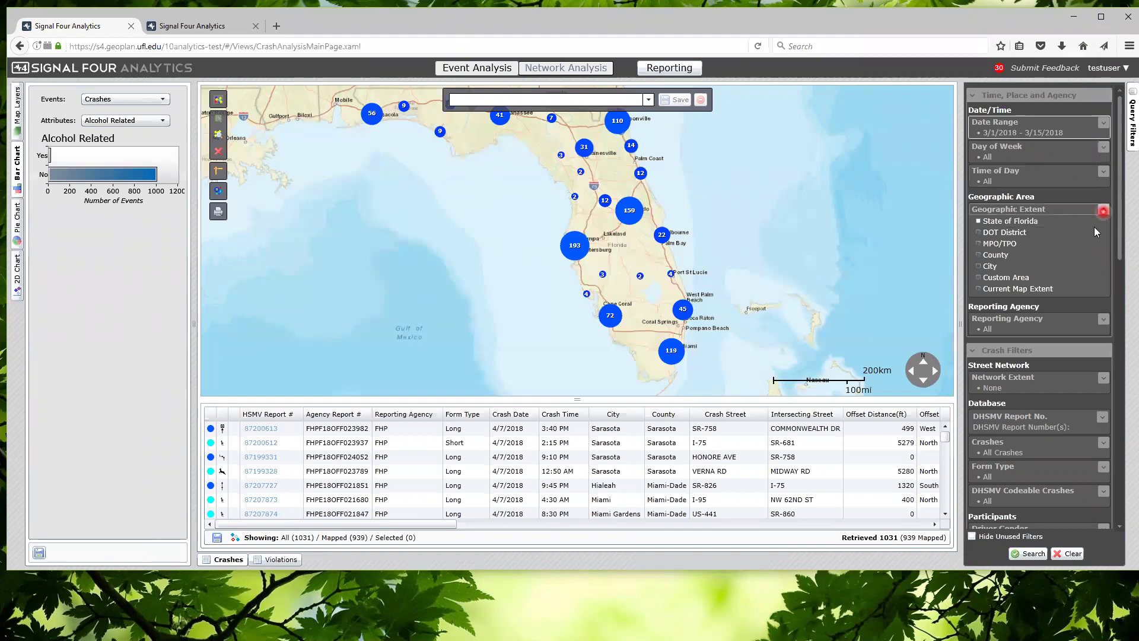
Set Geographic Extent to County, select Alachua - All, and search, retrieving 367 crashes
click(1001, 257)
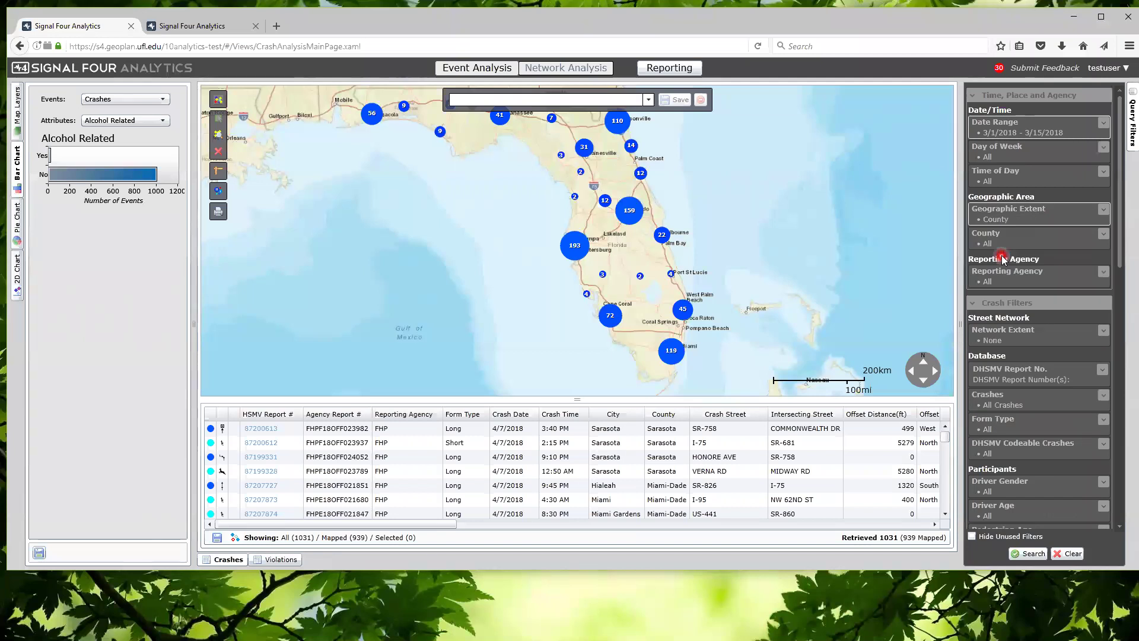
click(987, 238)
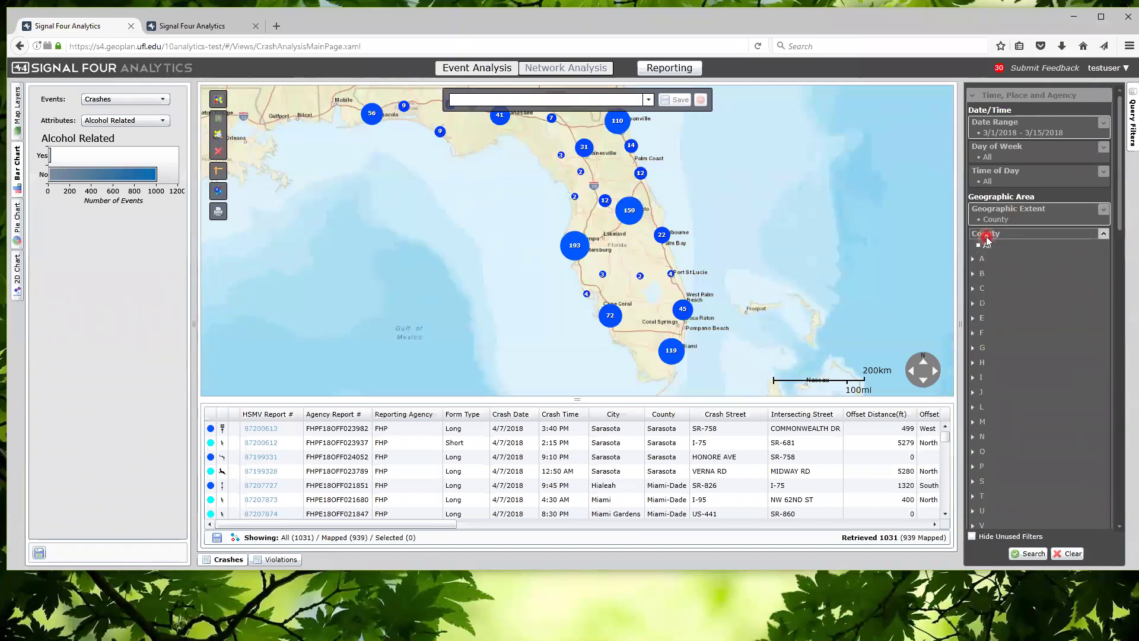
scroll(1026, 359, down, 2)
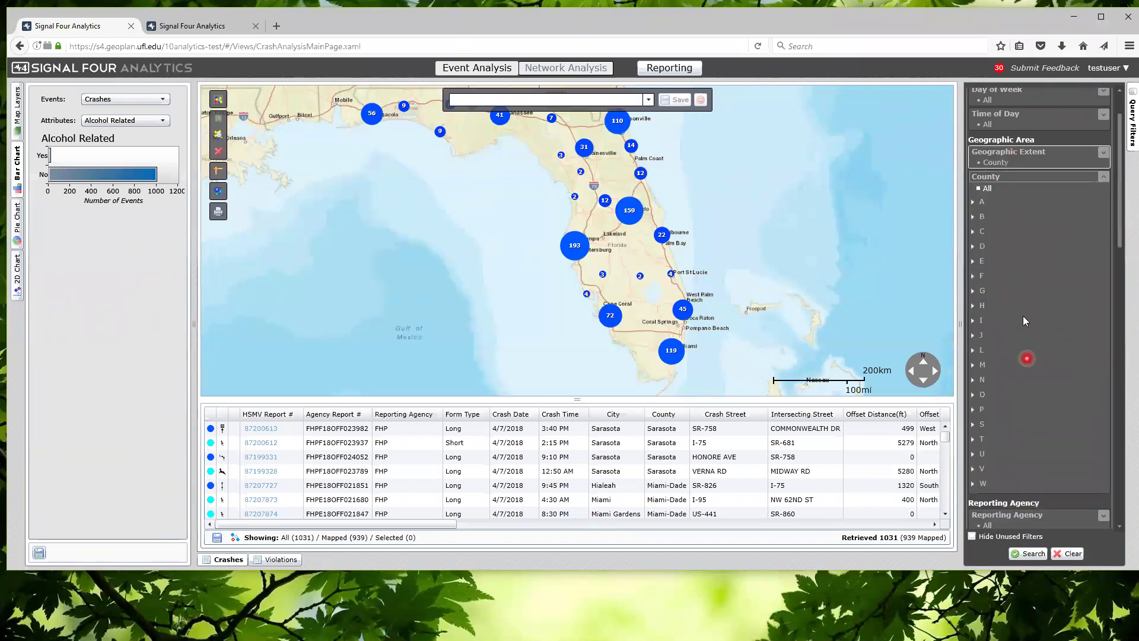
click(973, 202)
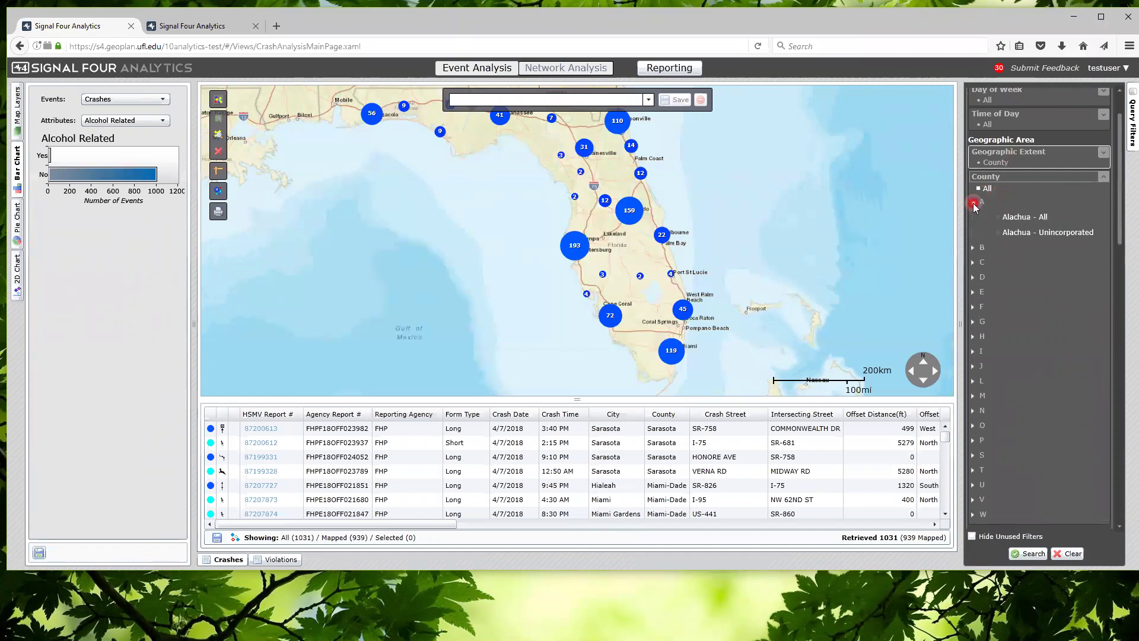
click(1045, 219)
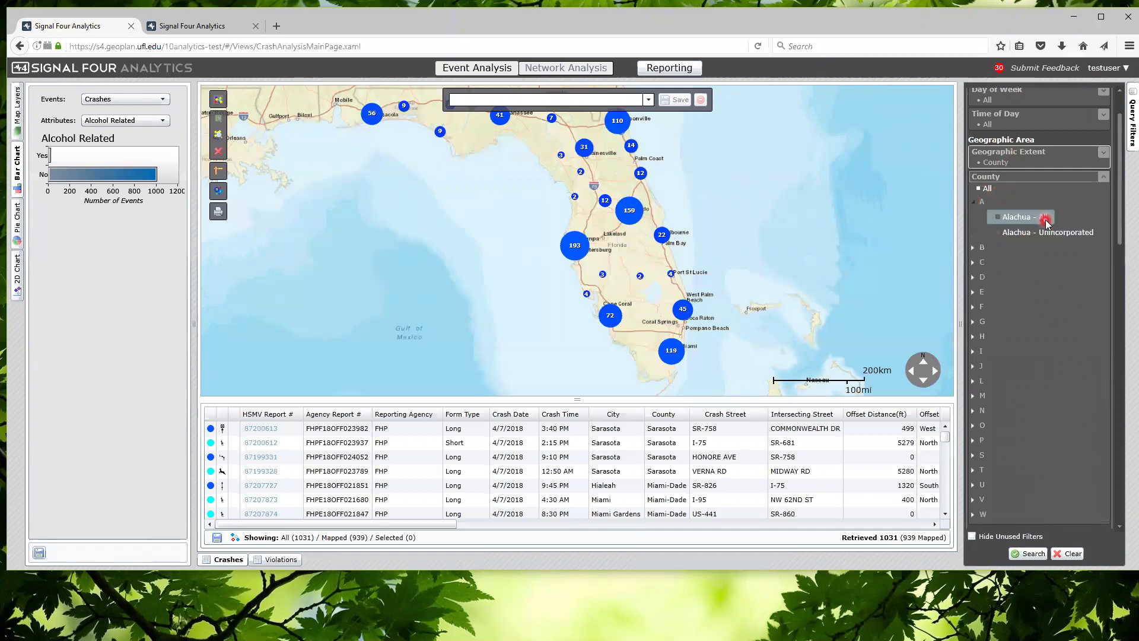
click(1103, 177)
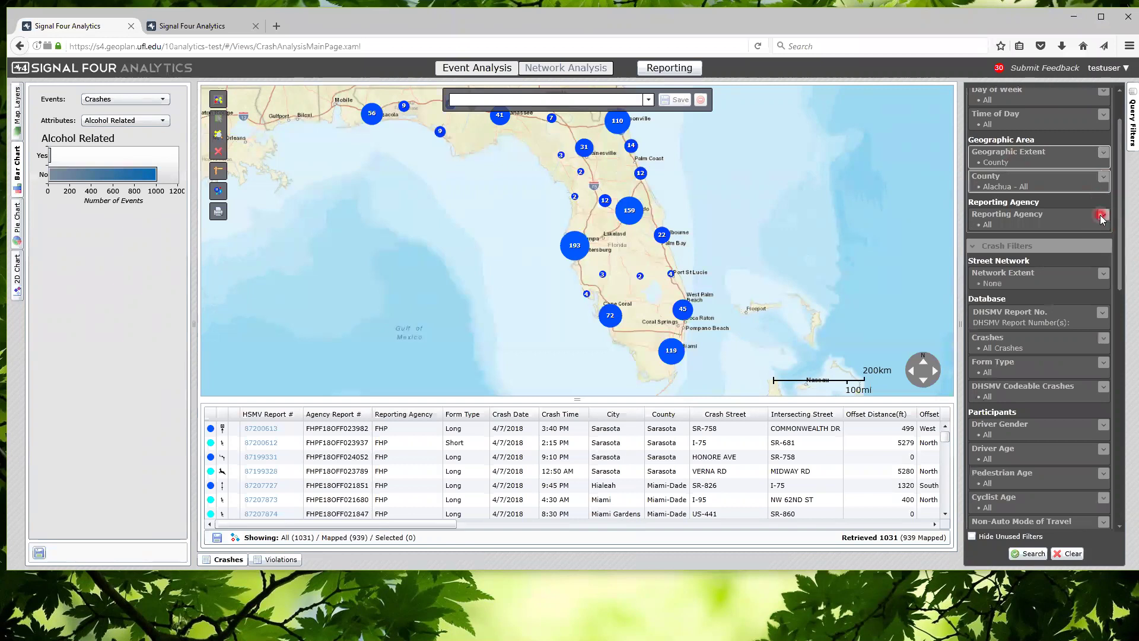
click(1100, 215)
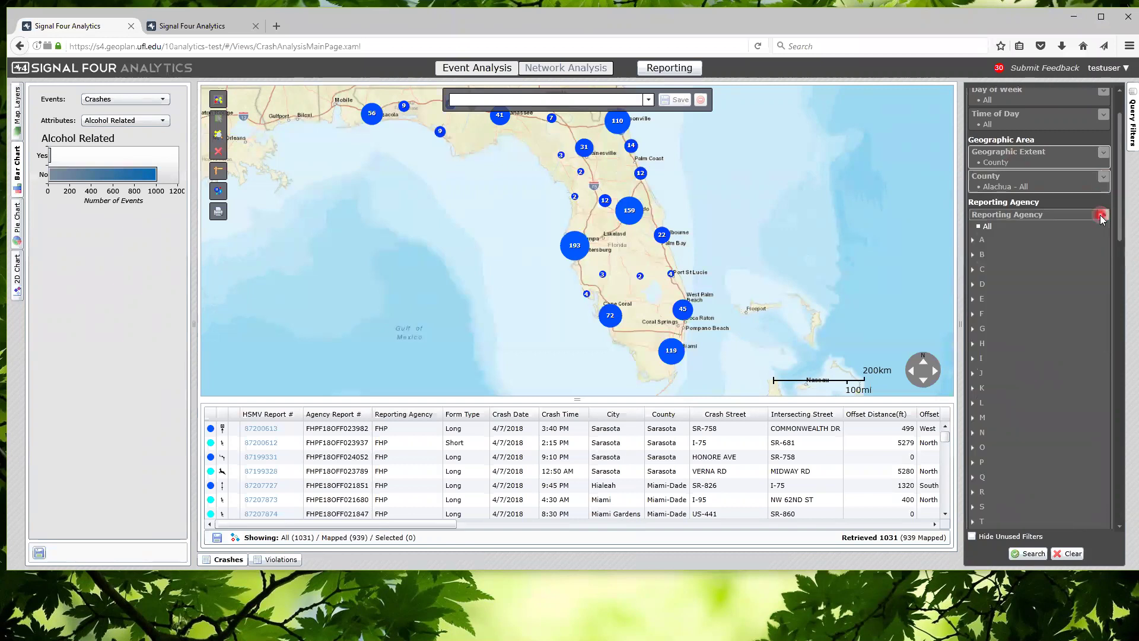
click(1100, 215)
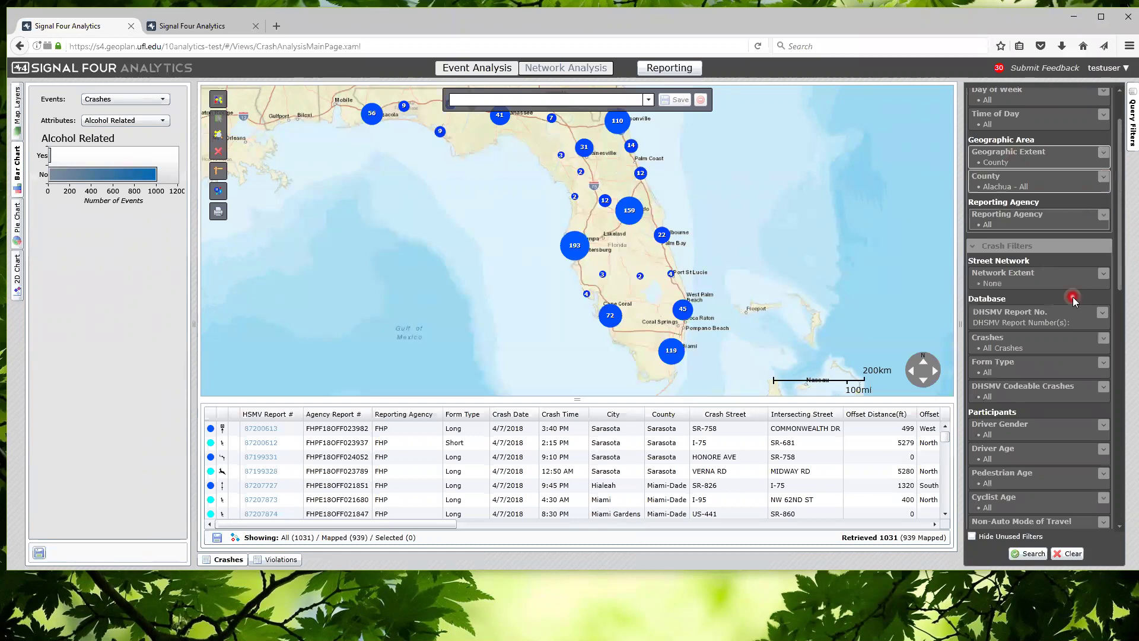
click(1042, 557)
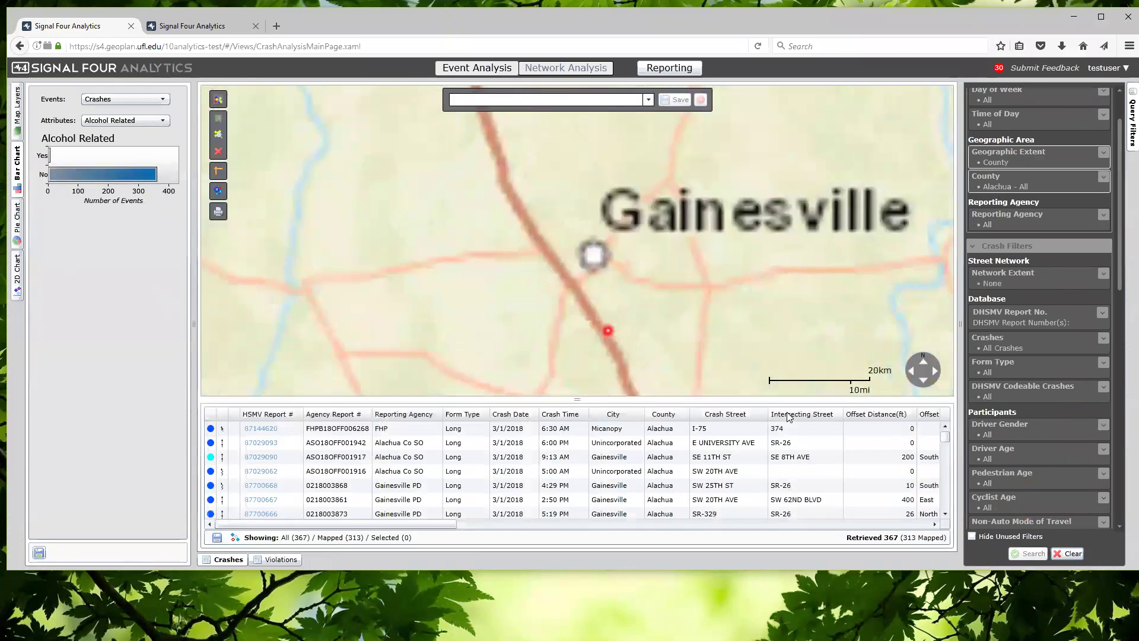
Hide unused filters, leaving Date Range, Geographic Extent and County, and centre the map on Gainesville
click(972, 537)
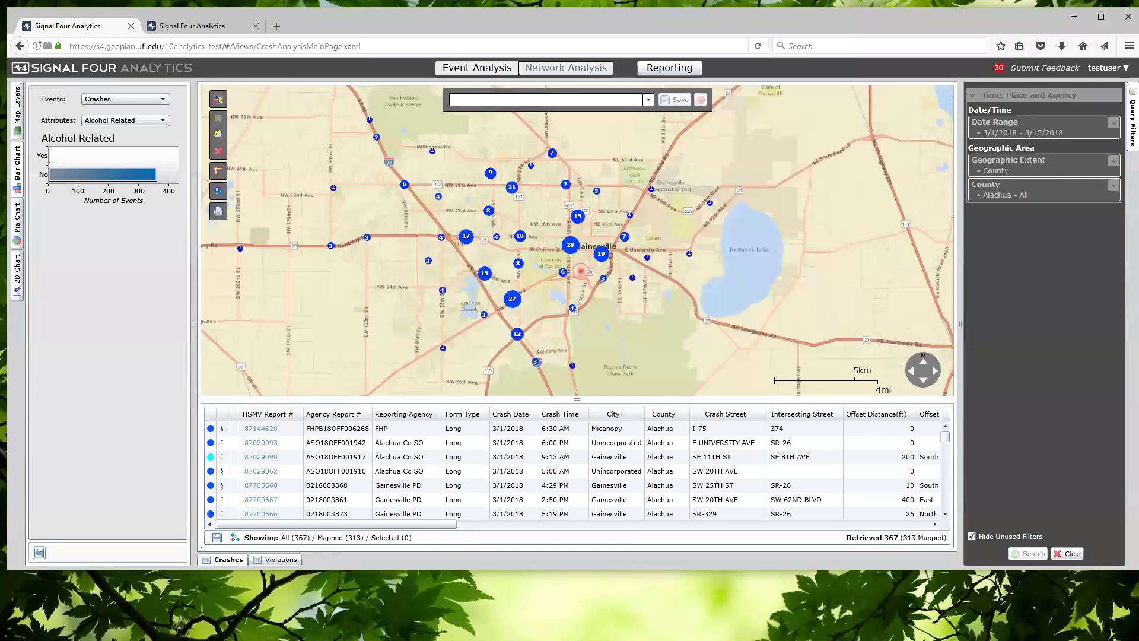
drag(582, 271, 623, 271)
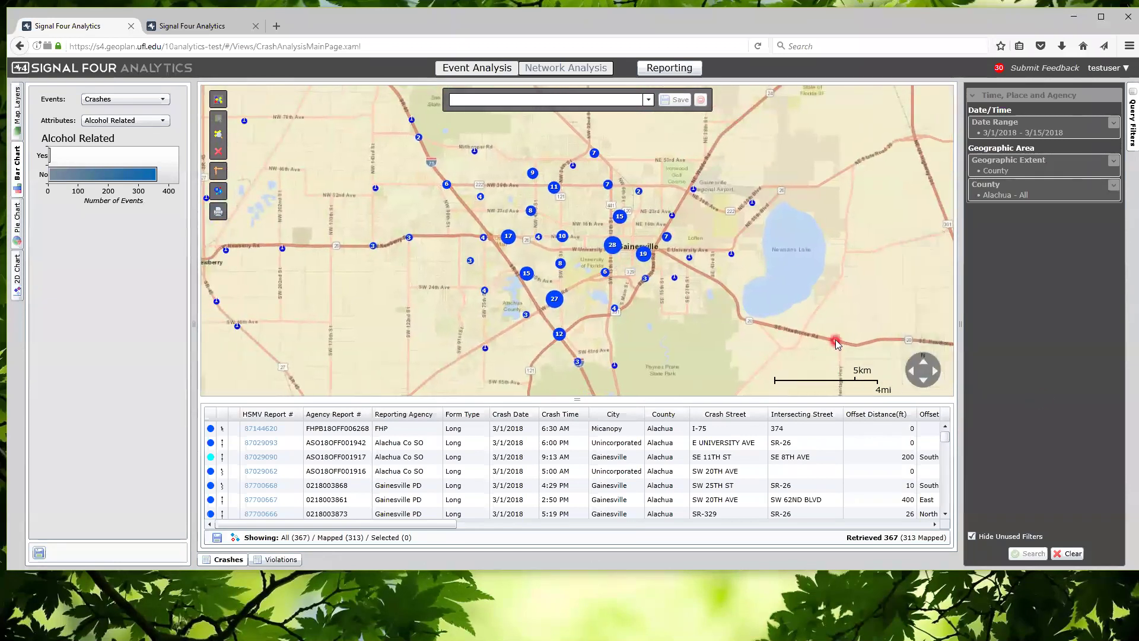
mouse_move(922, 372)
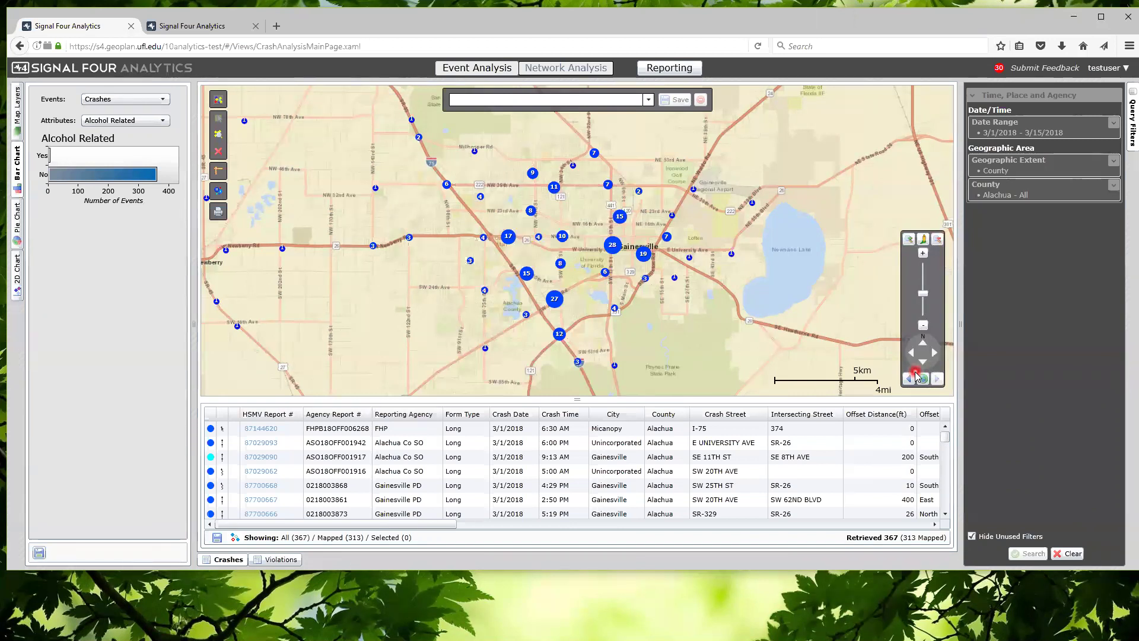
Zoom the map in on central Gainesville by boxing the area with Zoom In
click(910, 238)
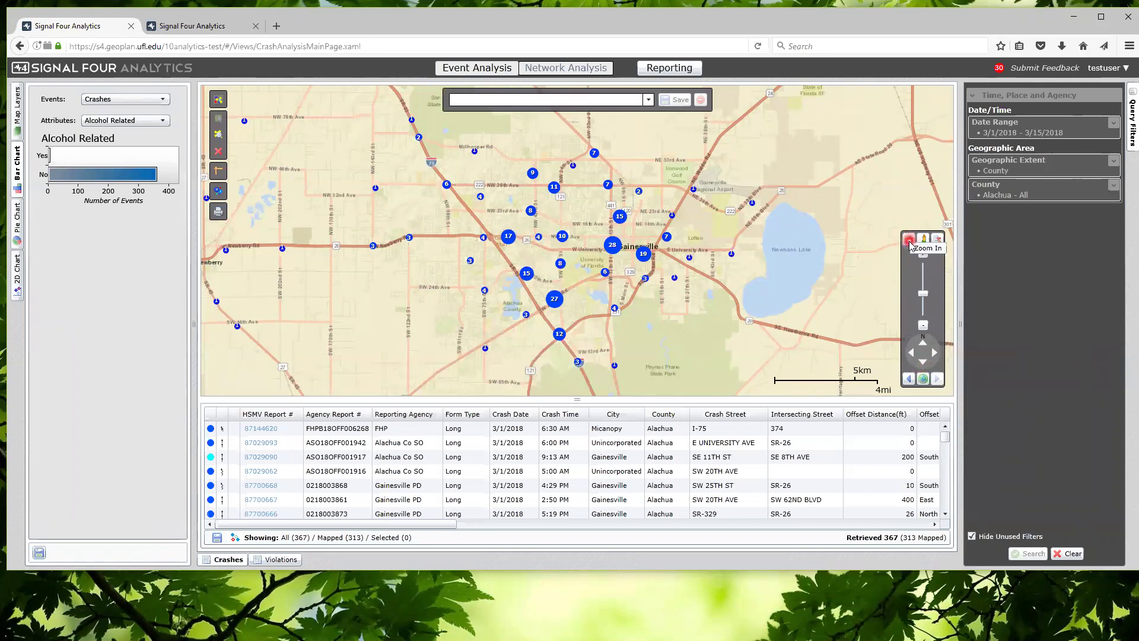
click(939, 240)
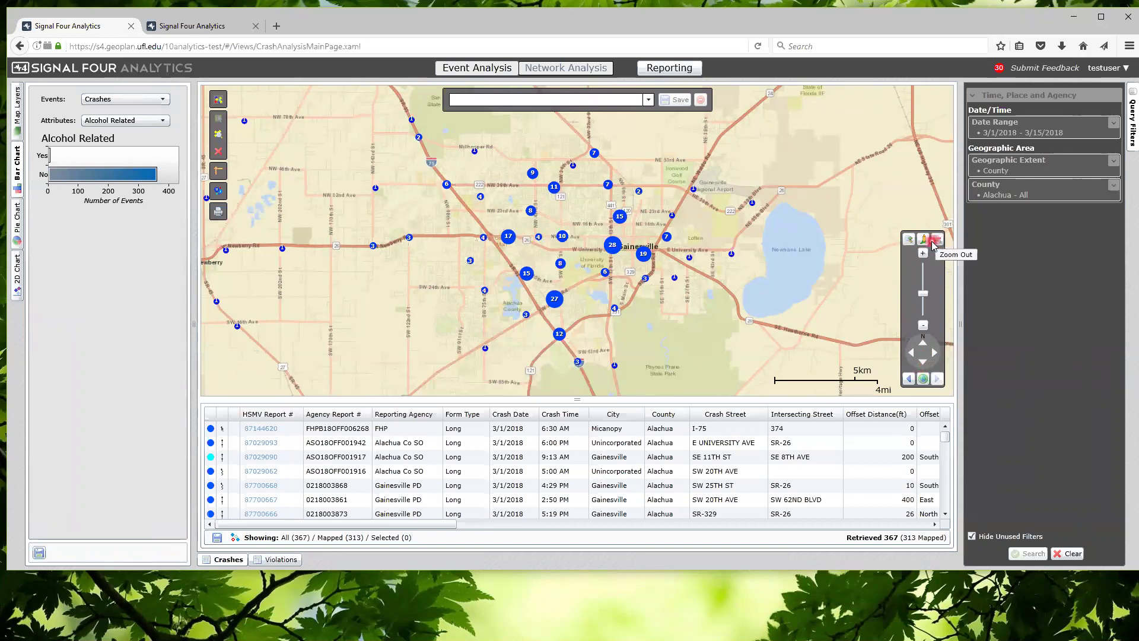
click(925, 240)
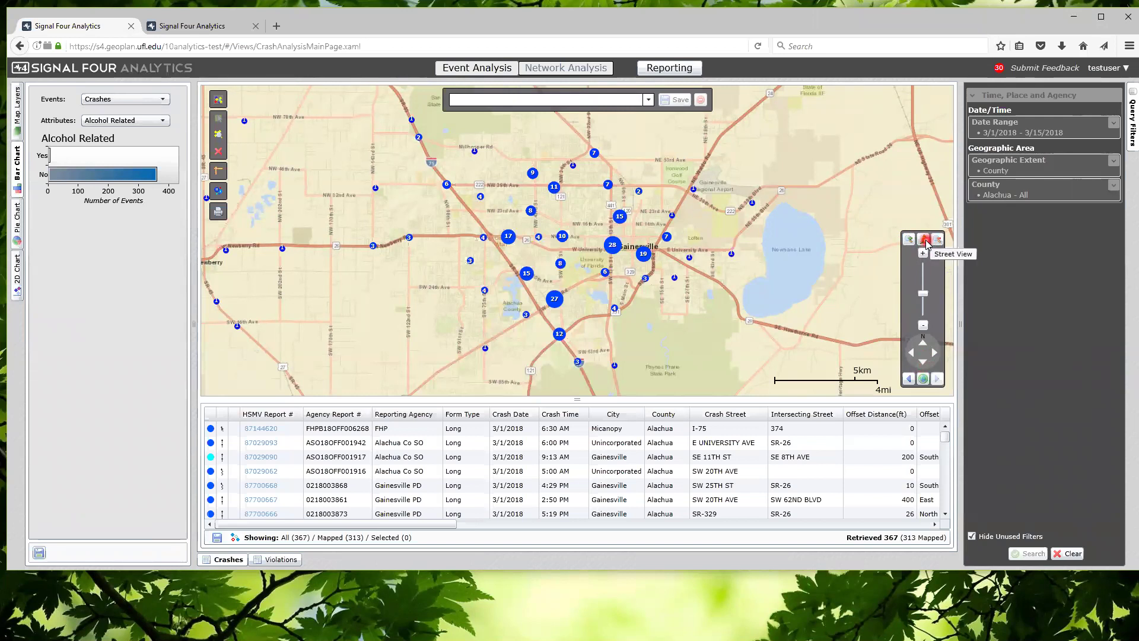
click(923, 325)
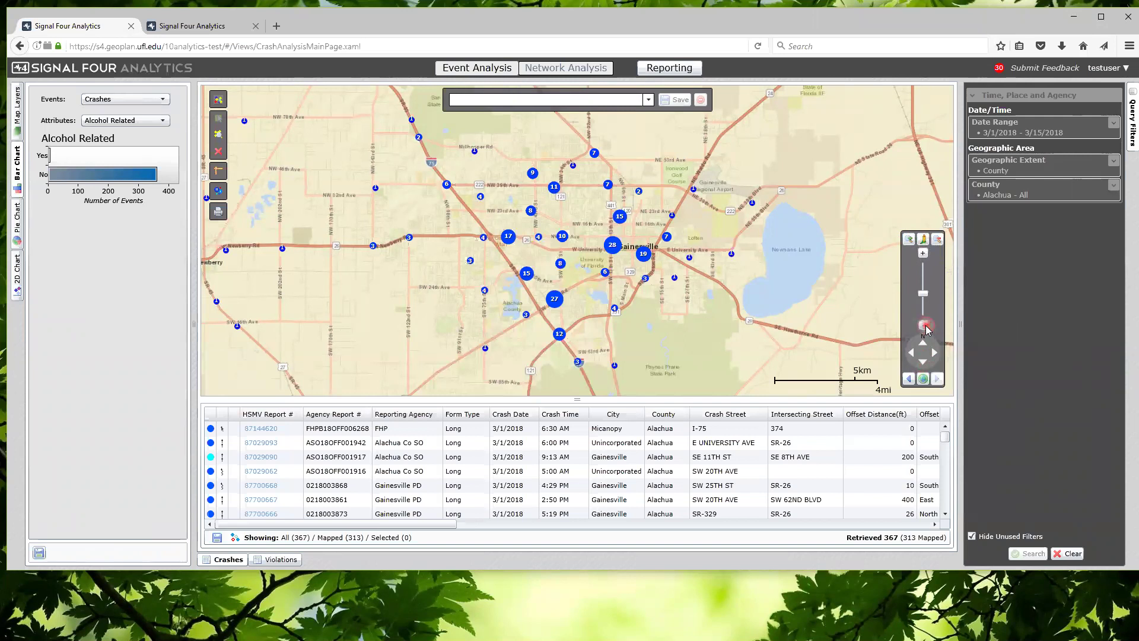
click(922, 253)
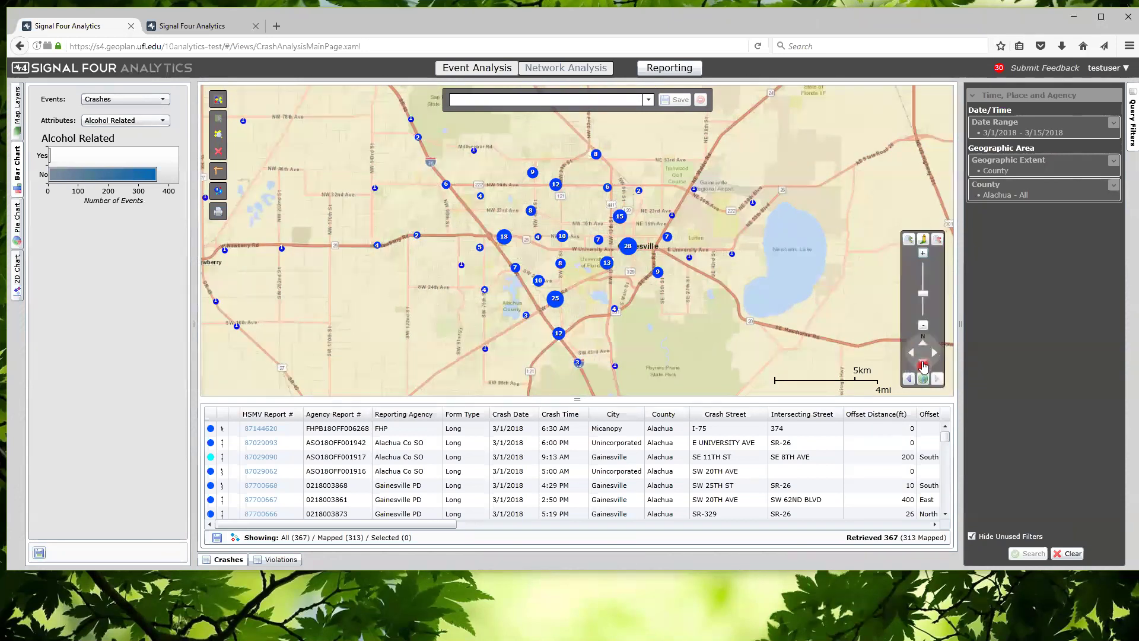
mouse_move(924, 362)
click(910, 241)
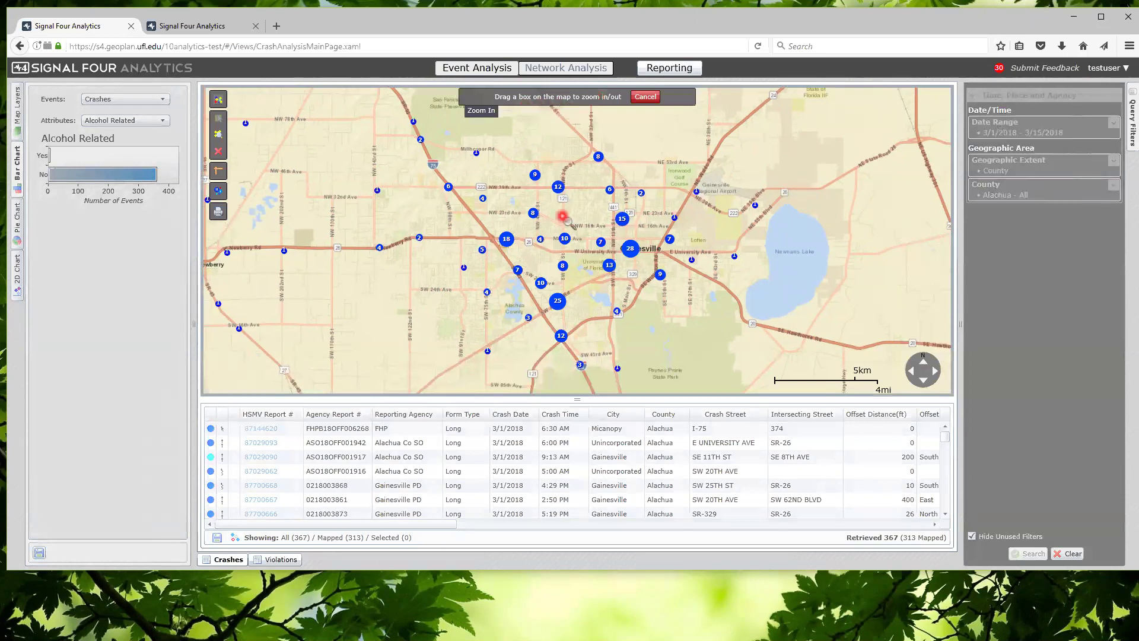
drag(580, 206, 697, 301)
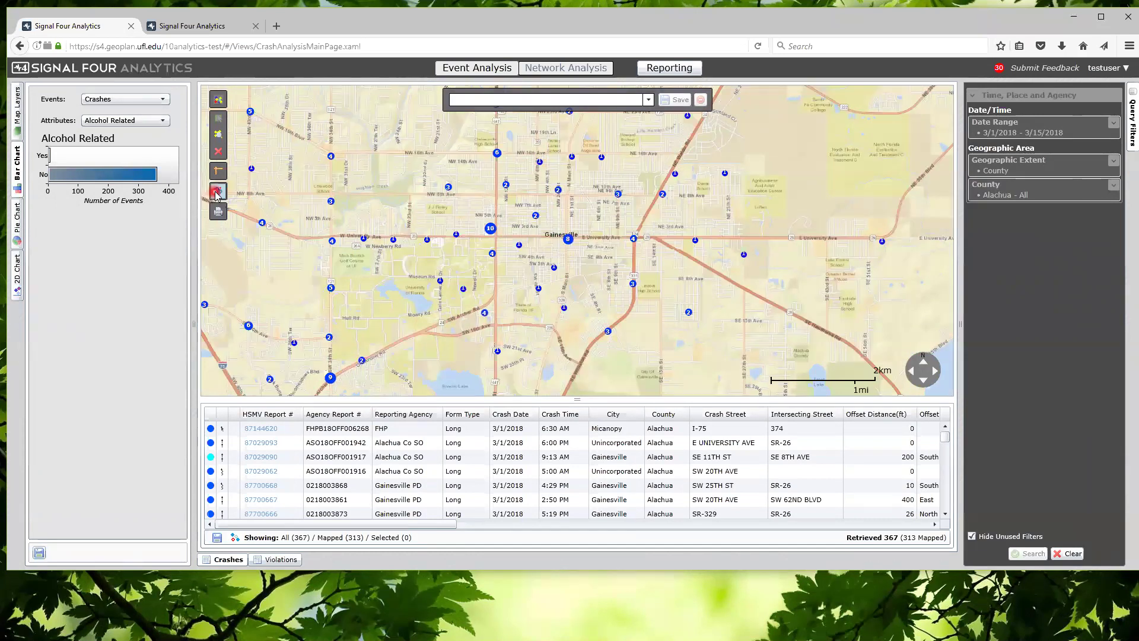
Switch the crash map display from numbered clusters to individual Points
click(217, 193)
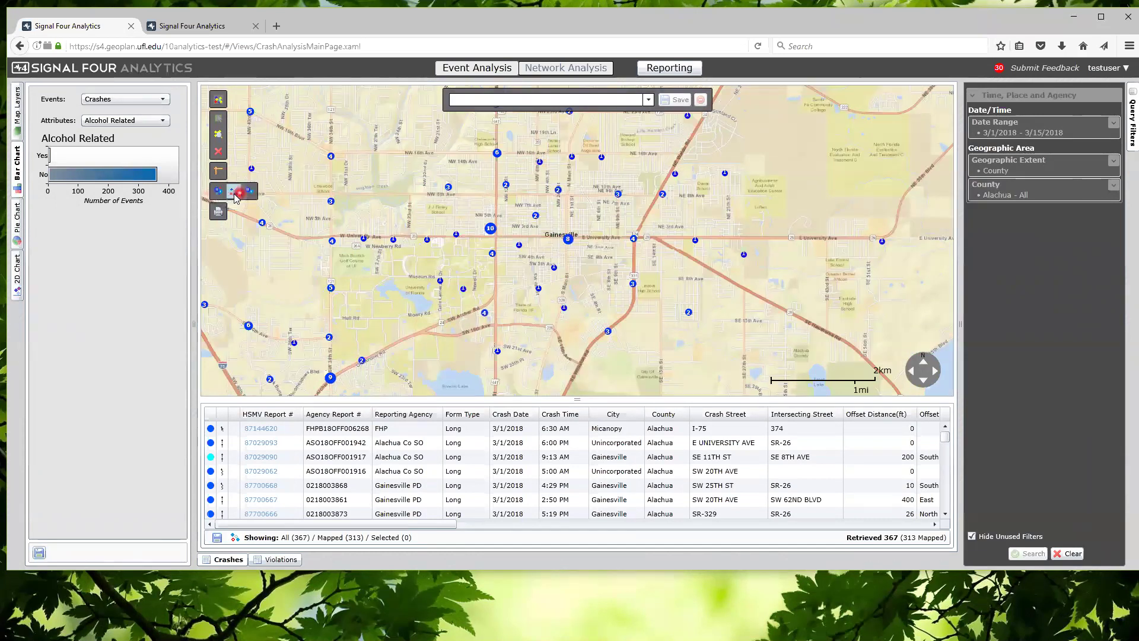
click(234, 194)
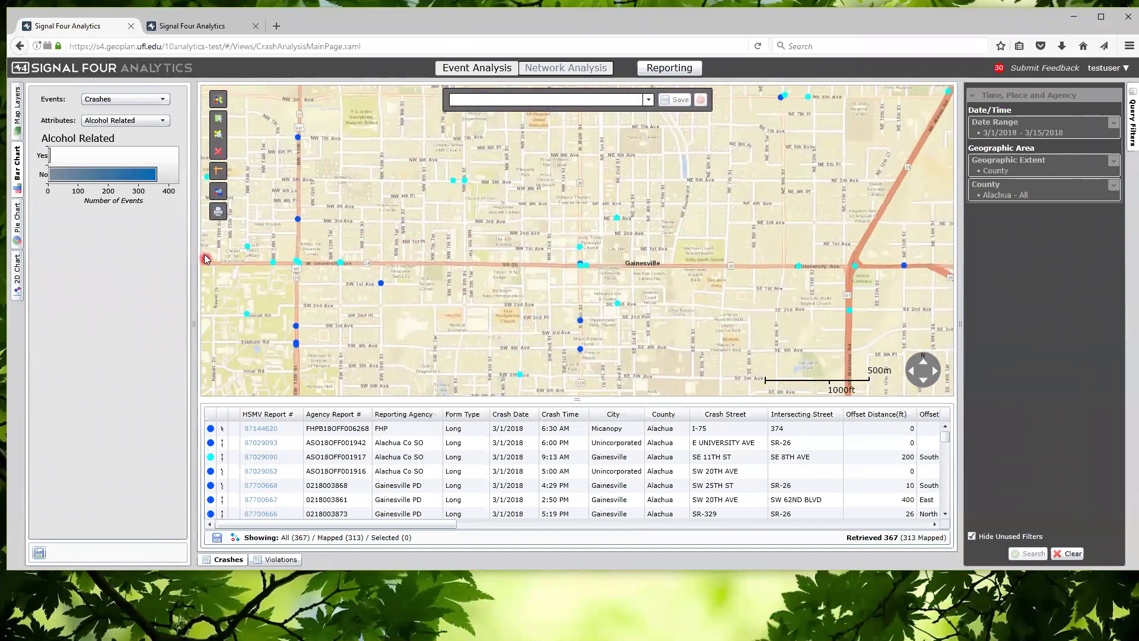
Change the base map to Grayscale in Map Layers
click(18, 109)
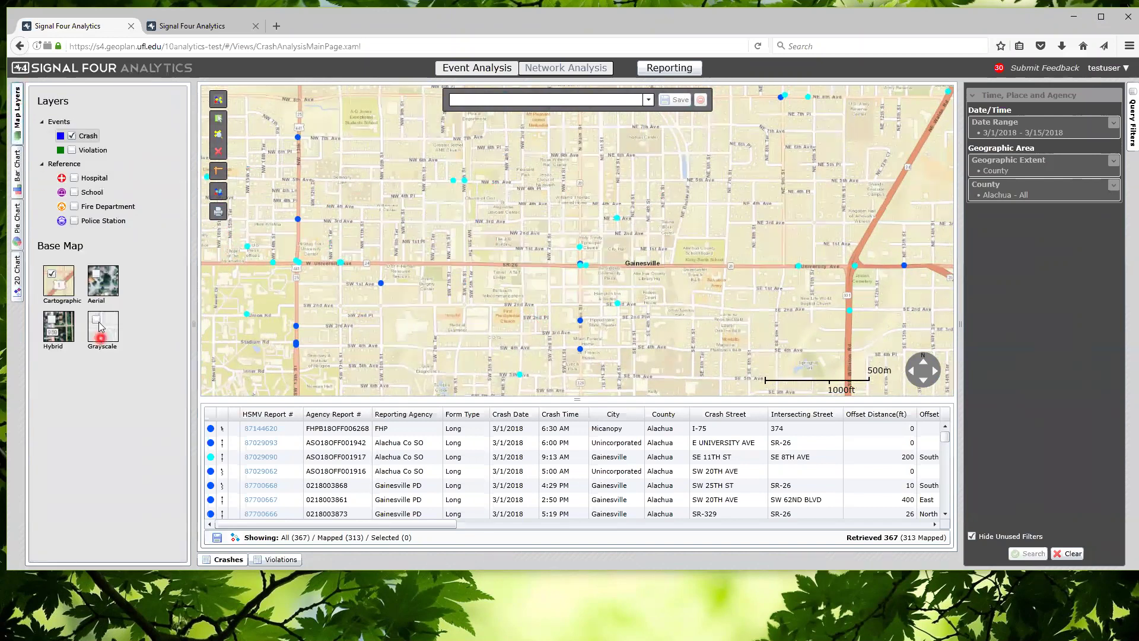
click(99, 324)
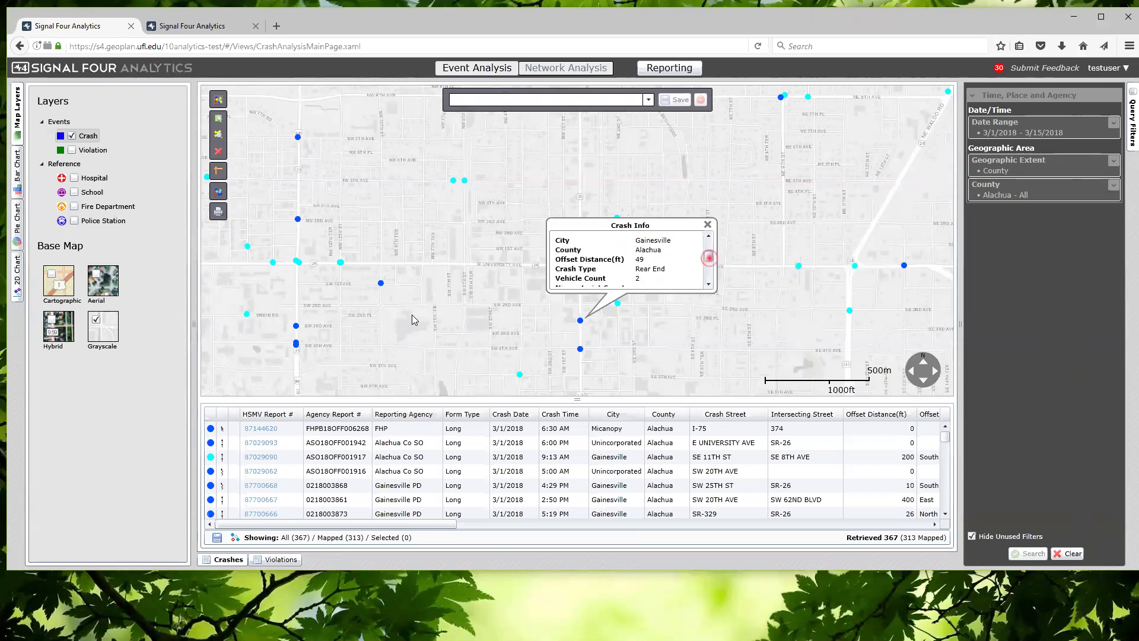
drag(709, 281, 709, 240)
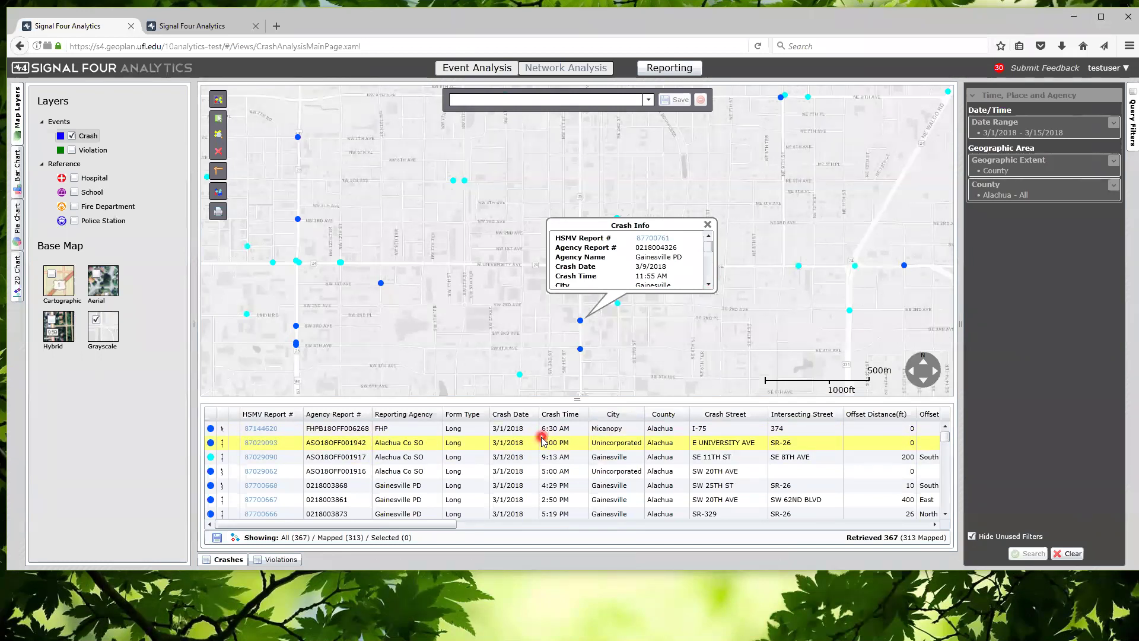
Recentre on a downtown Gainesville crash and open its HSMV crash report
drag(540, 330, 523, 302)
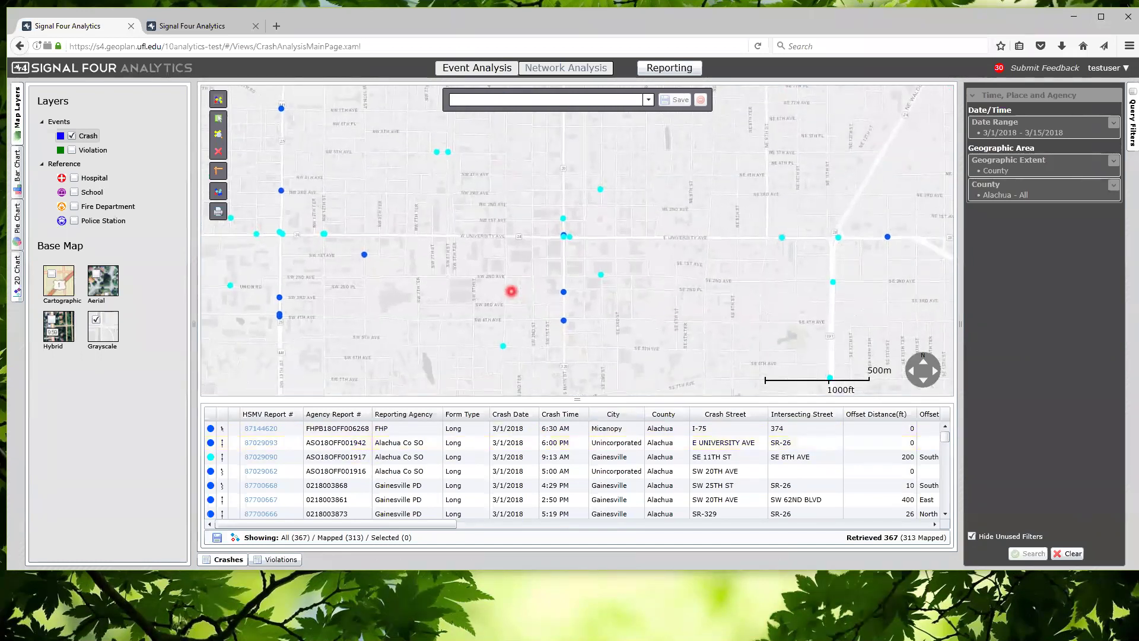
scroll(512, 290, up, 1)
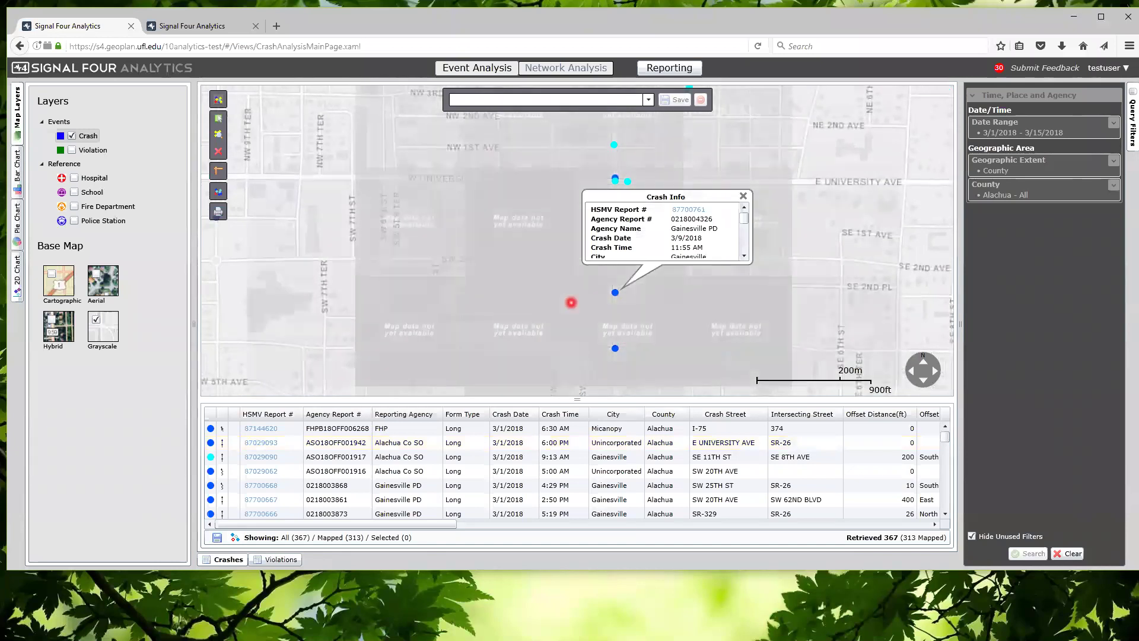
scroll(661, 307, down, 1)
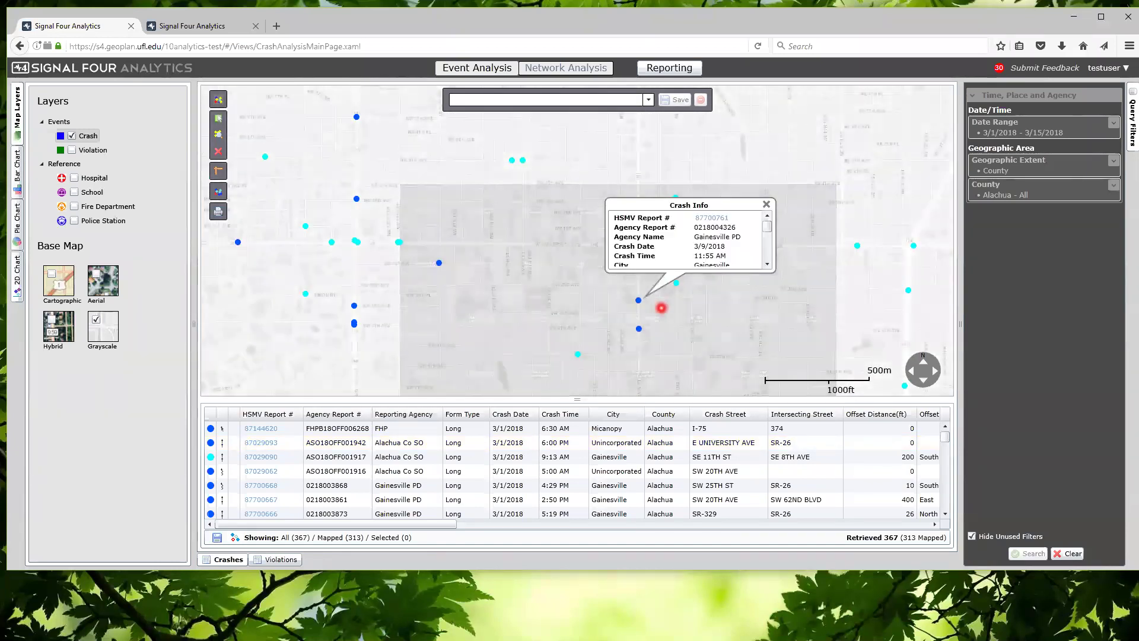
drag(705, 310, 636, 309)
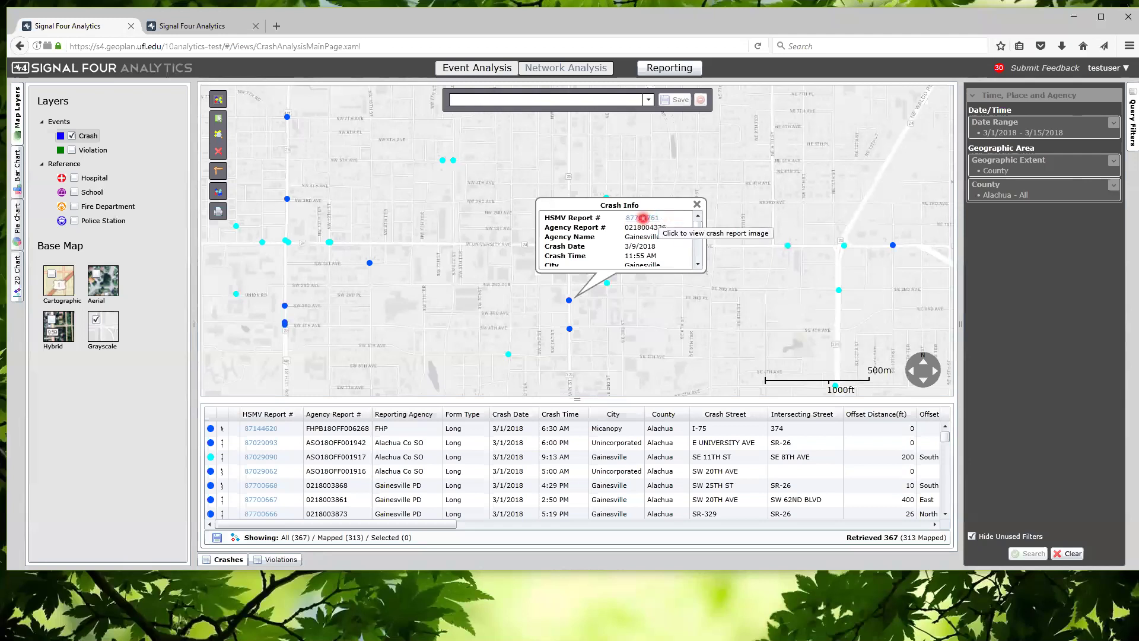
click(874, 216)
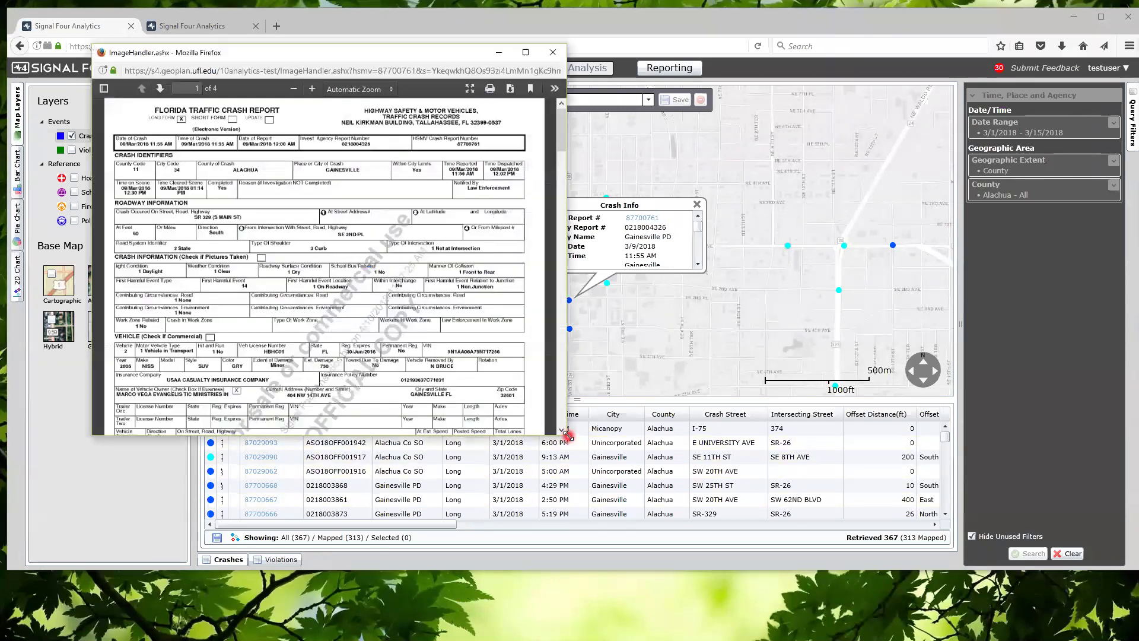
Enlarge the crash report window and scroll down through its four pages
drag(568, 436, 636, 504)
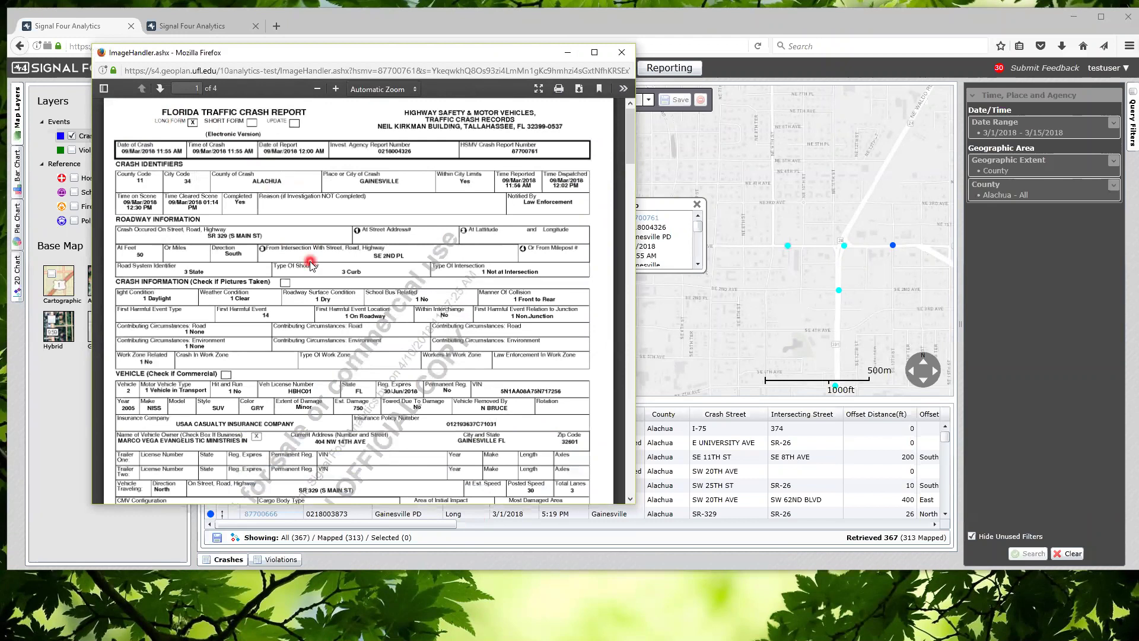
scroll(415, 213, down, 6)
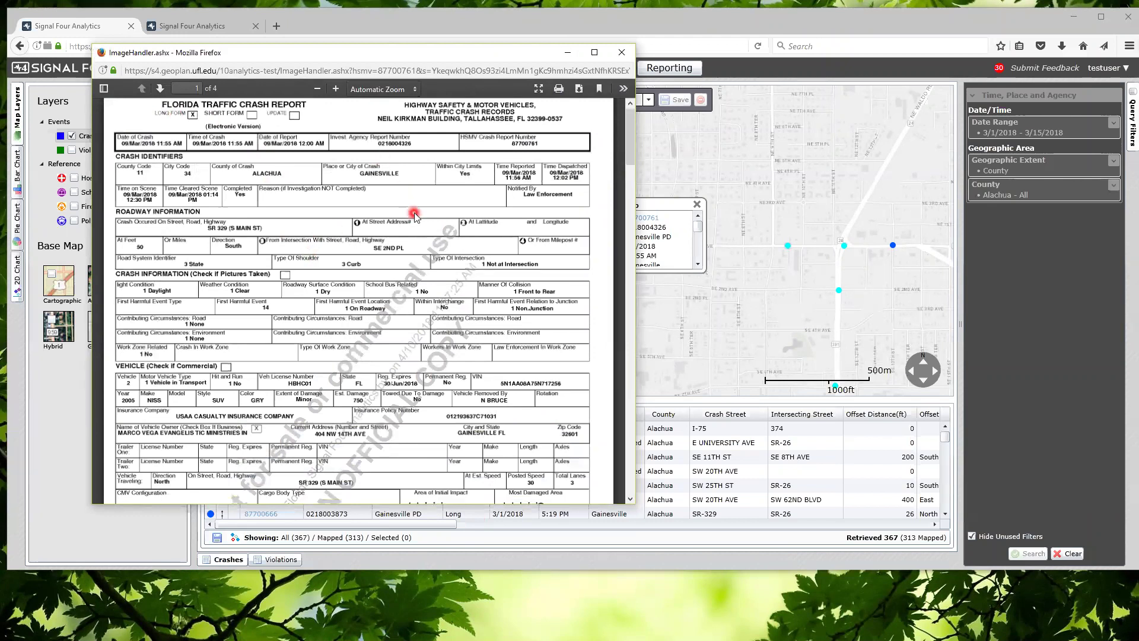
scroll(414, 213, down, 8)
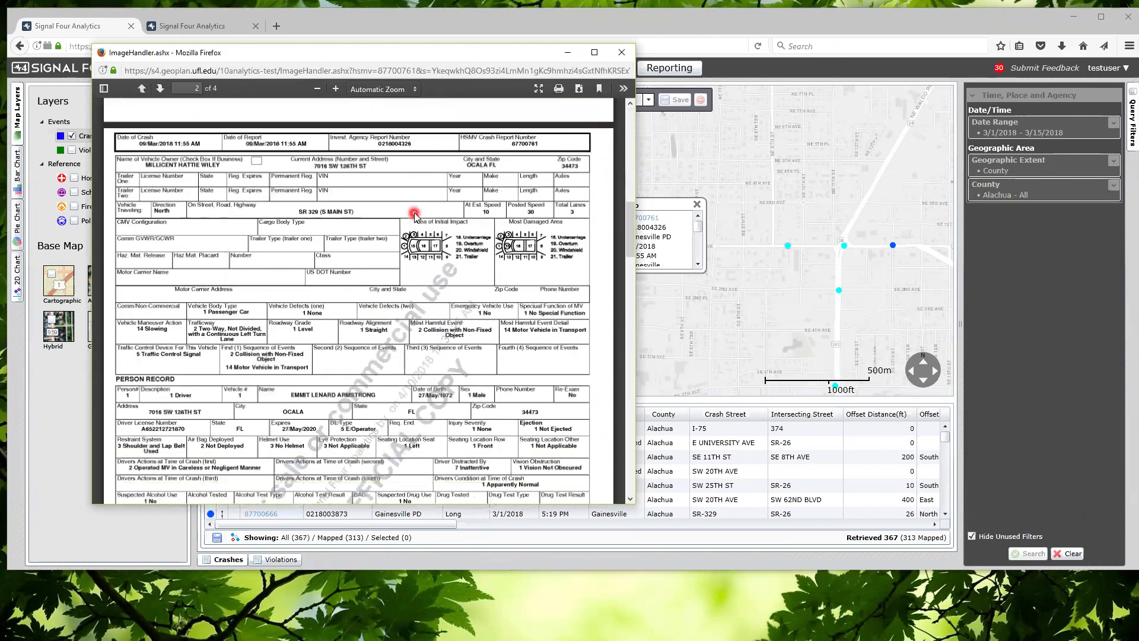
scroll(414, 213, down, 10)
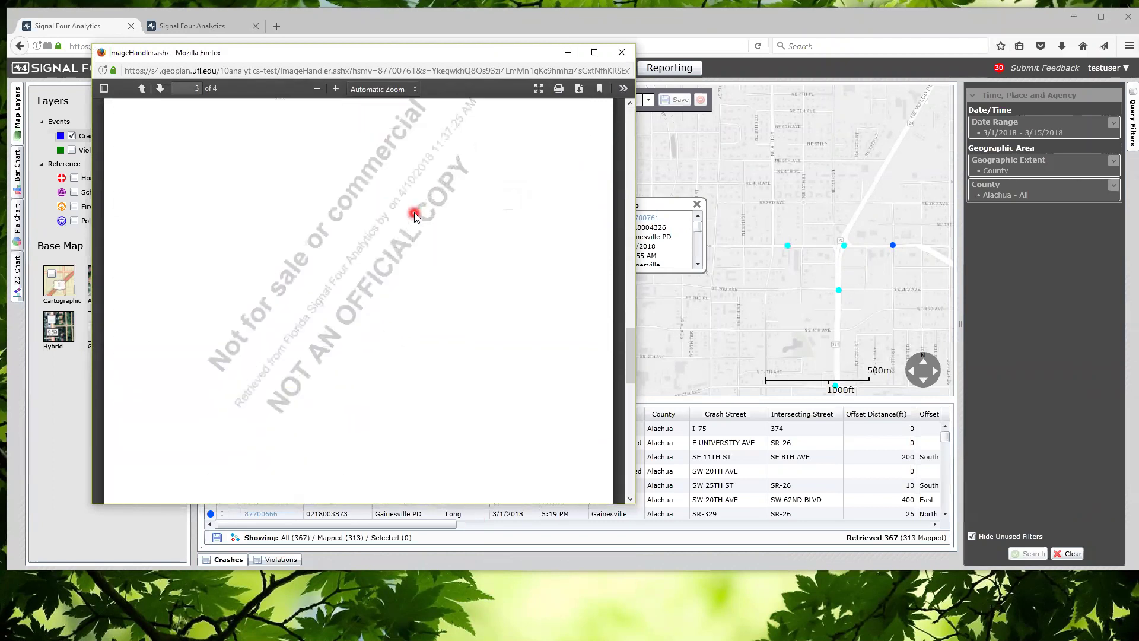
scroll(415, 212, down, 3)
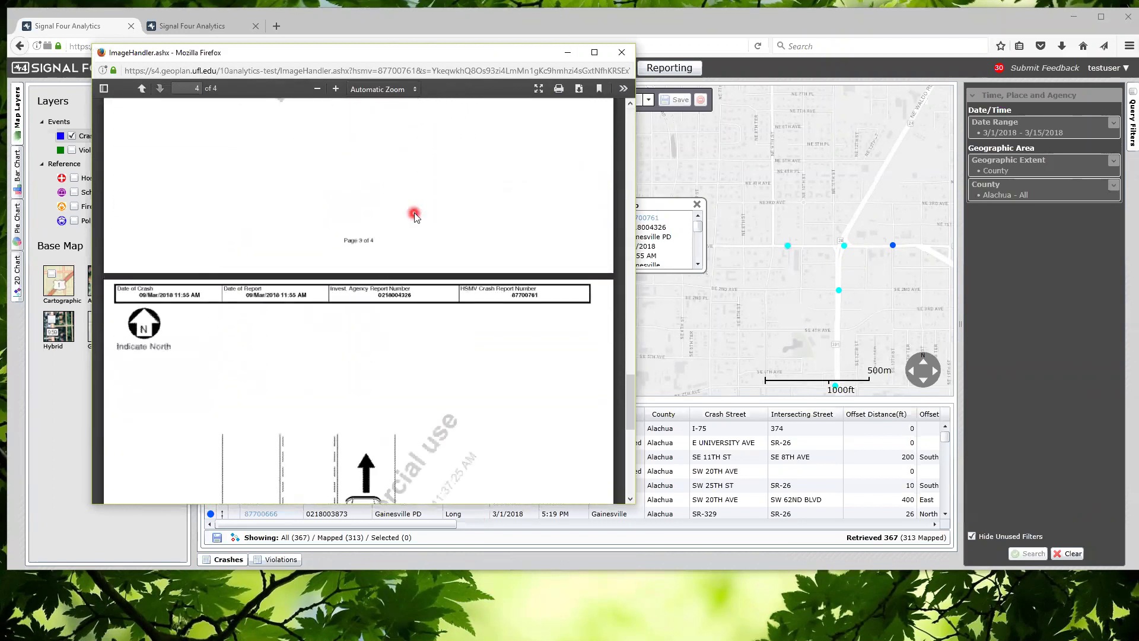
scroll(414, 217, down, 2)
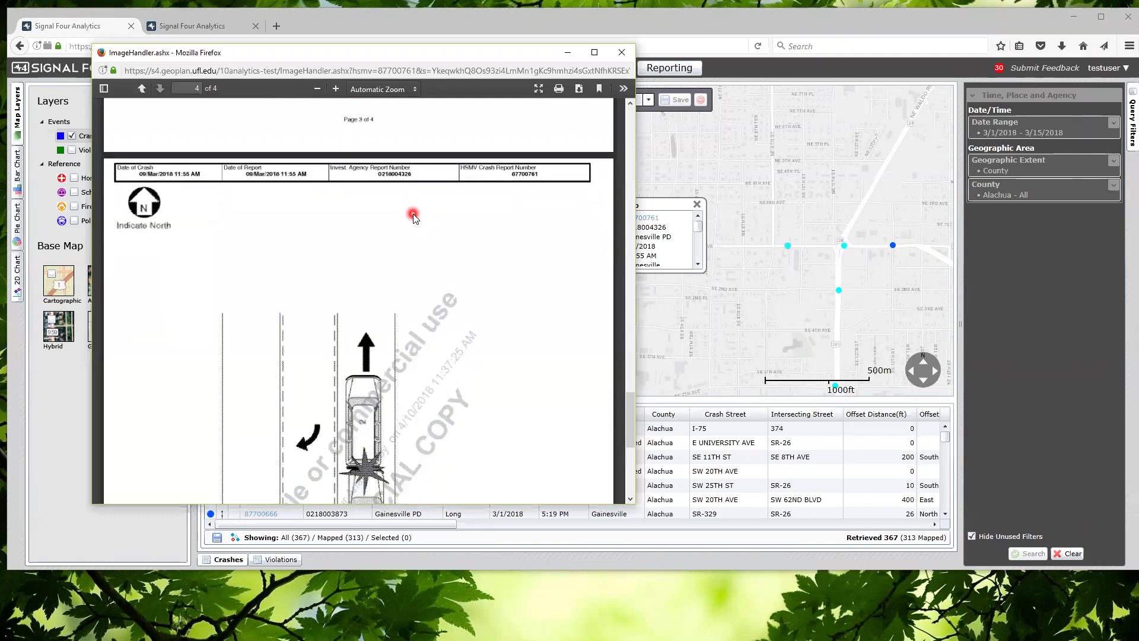
scroll(414, 217, down, 4)
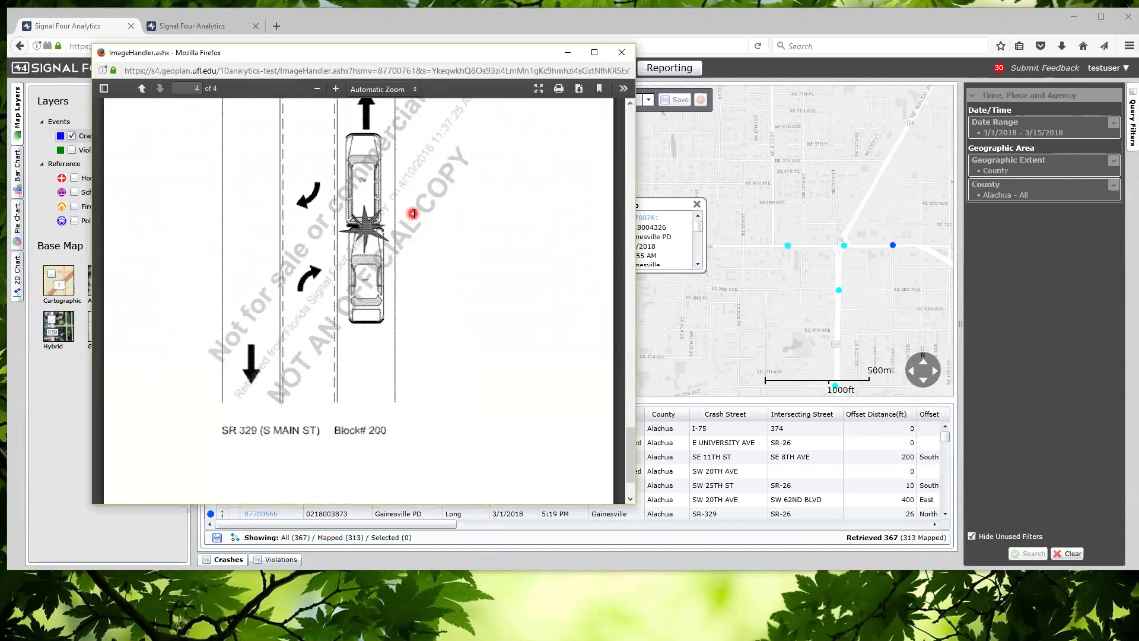
Return to page 3 showing the careless-driving violation and narrative, and shift the window slightly left
scroll(414, 214, up, 2)
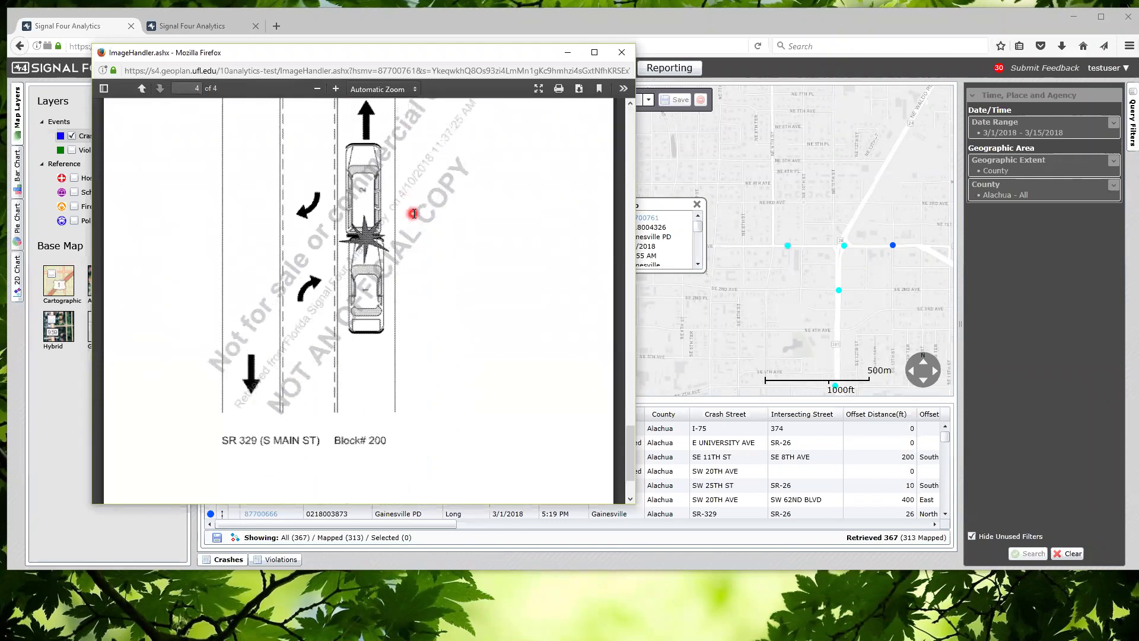
scroll(415, 214, up, 3)
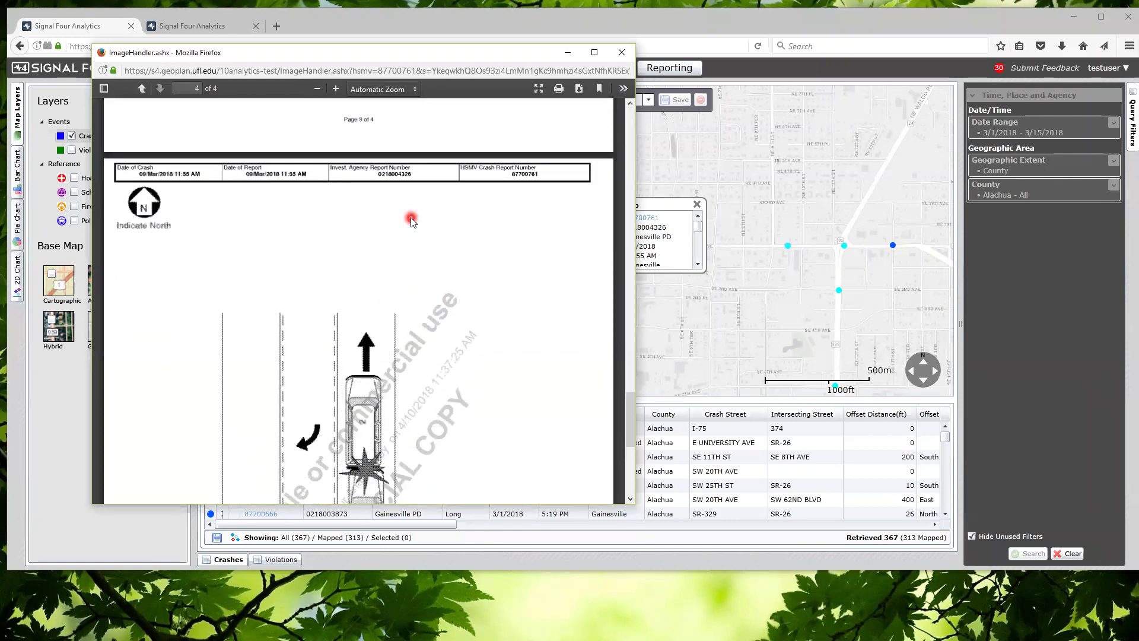
scroll(405, 264, up, 20)
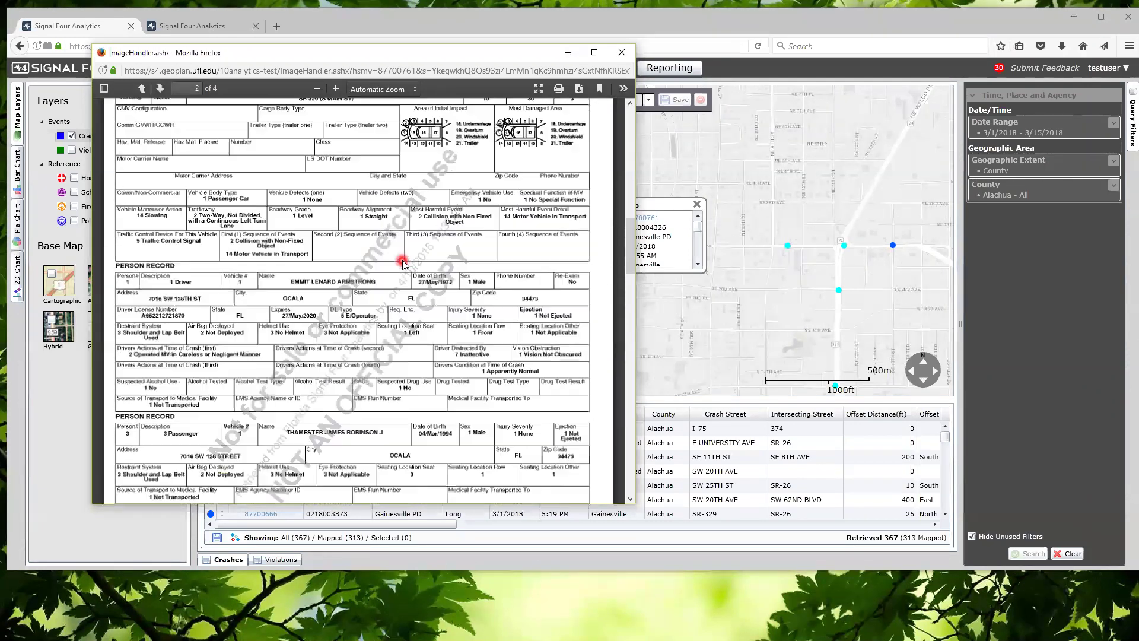
scroll(403, 262, down, 15)
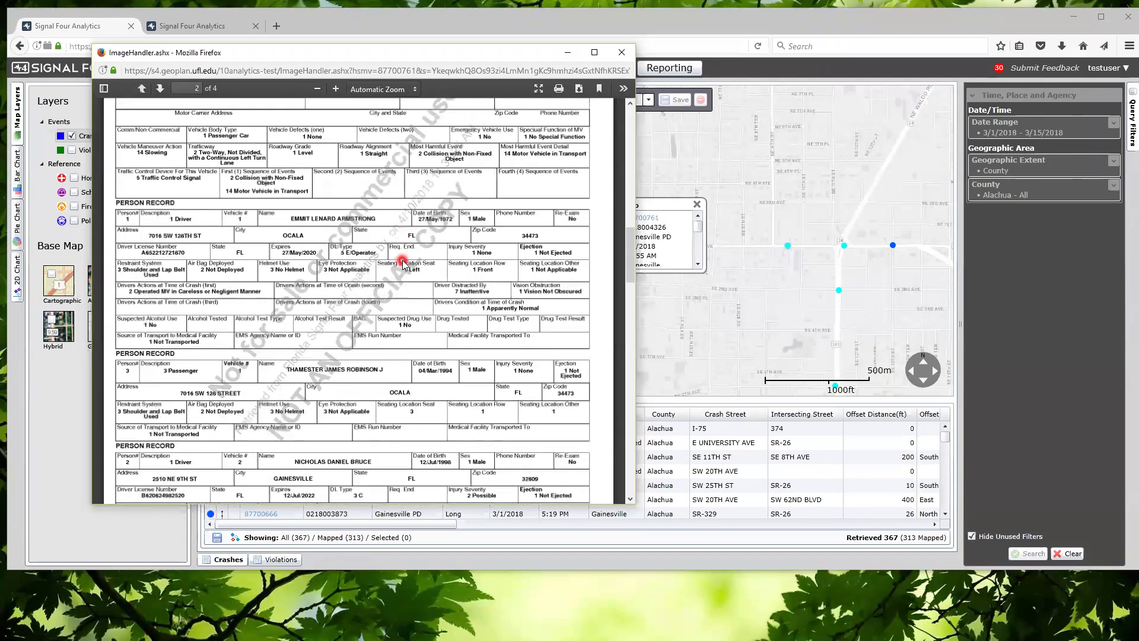
scroll(403, 260, up, 1)
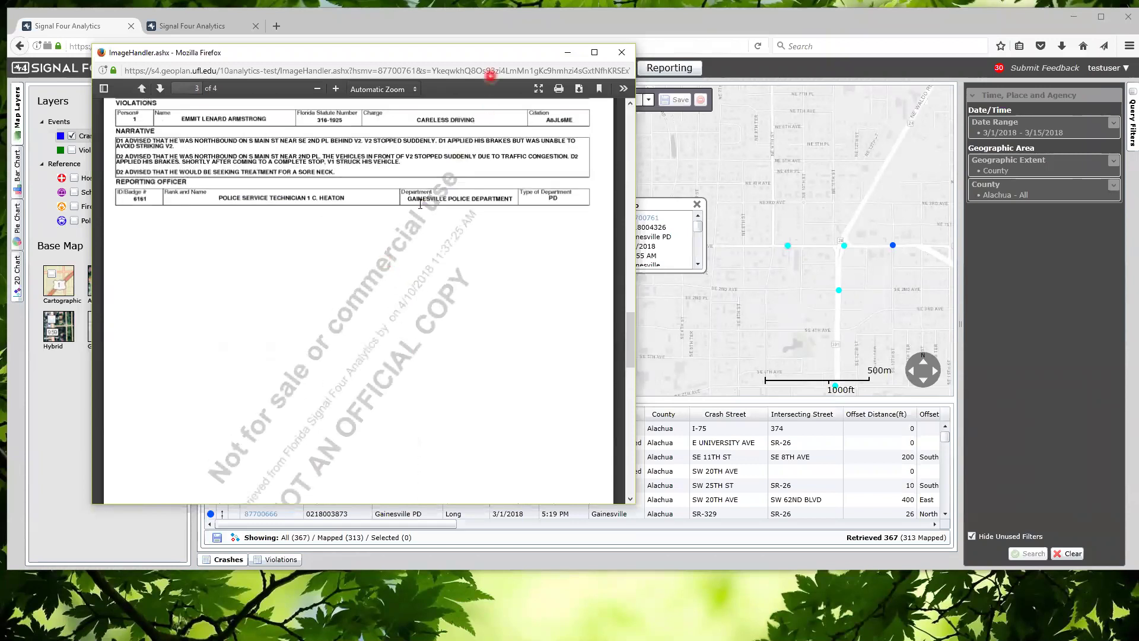
drag(478, 51, 469, 47)
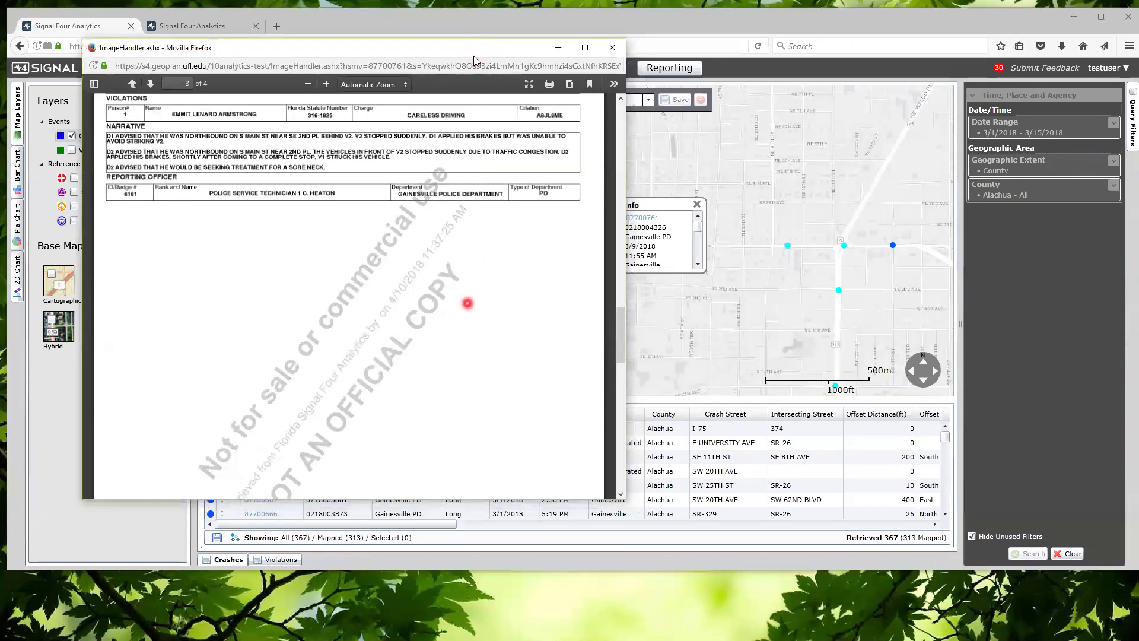
Close the crash report window and select the first crash in the table
key(Down)
key(Down)
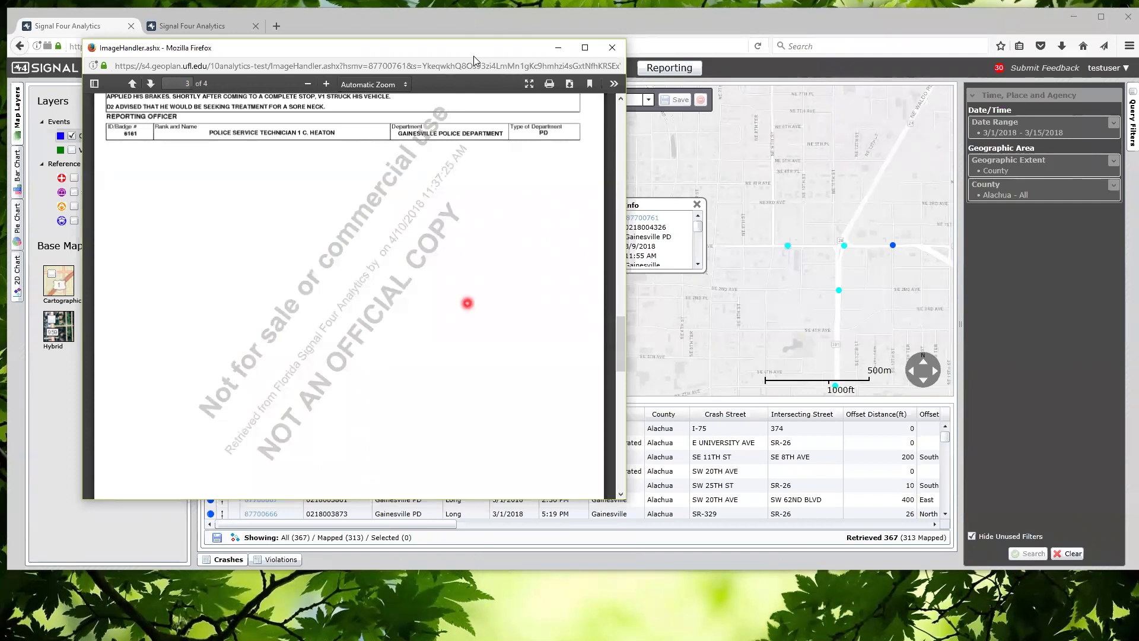
scroll(504, 302, up, 5)
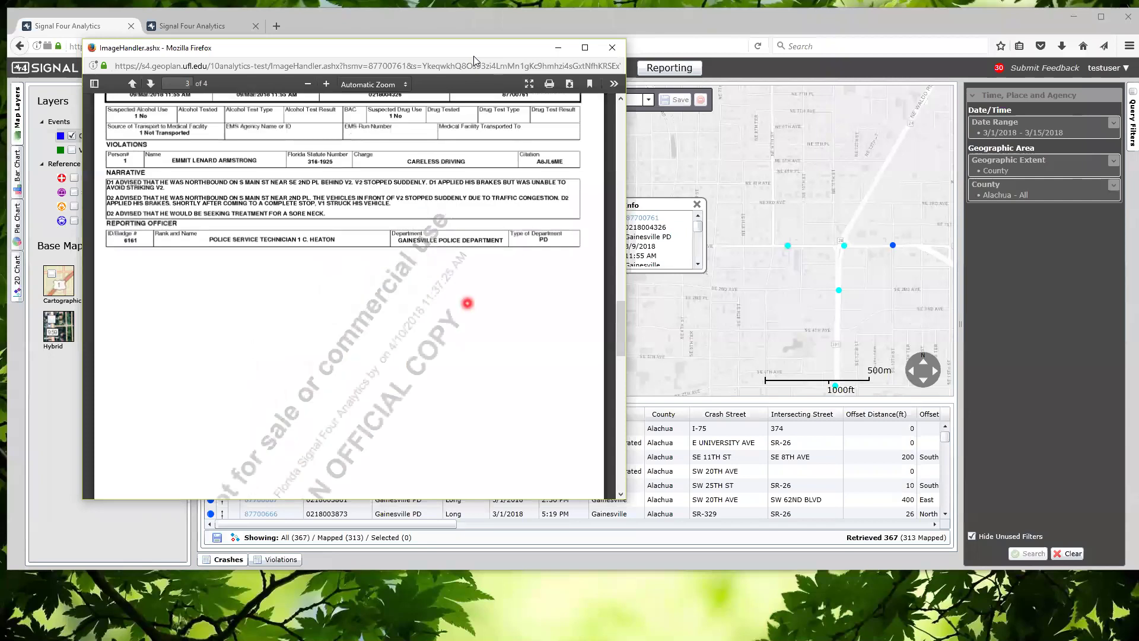
click(612, 47)
click(265, 431)
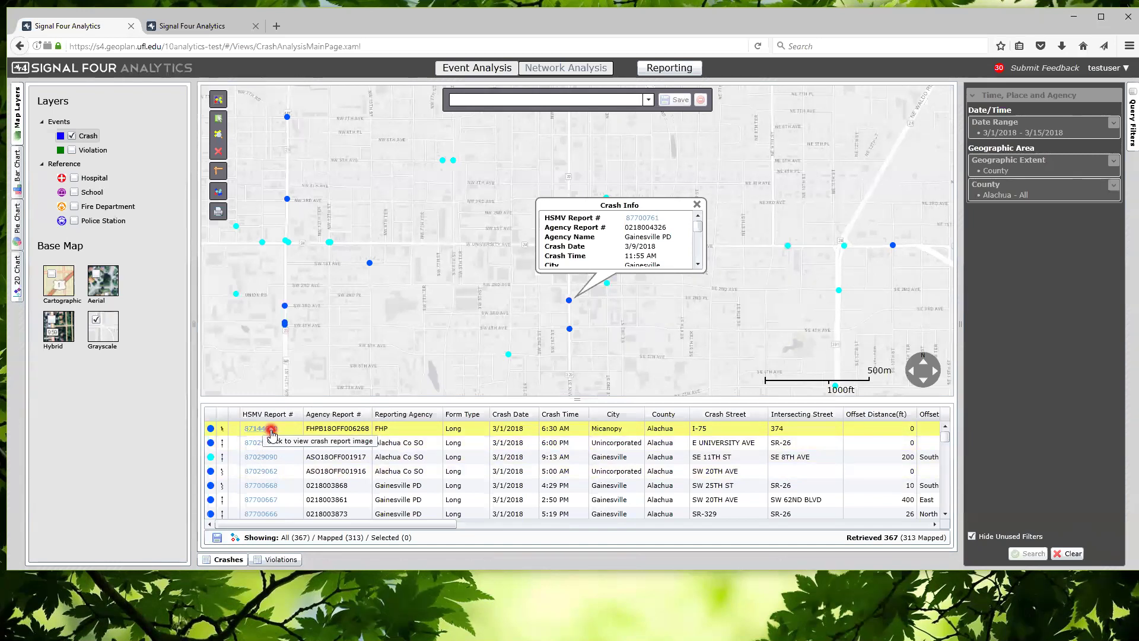
View the first listed crash's details, then close its Crash Info popup
click(274, 432)
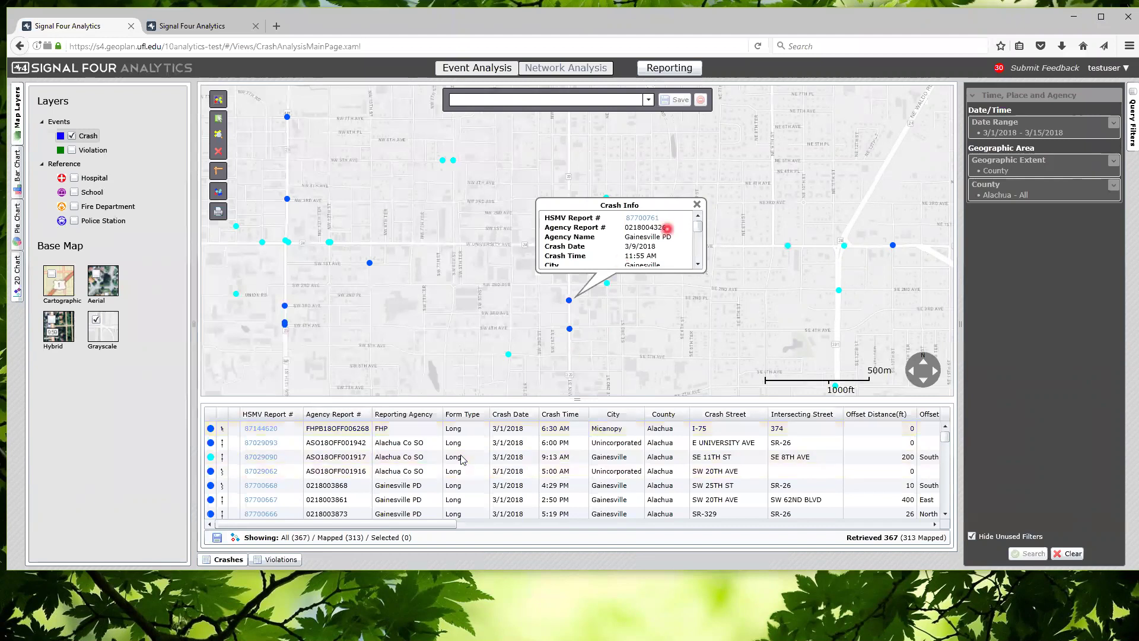
click(698, 204)
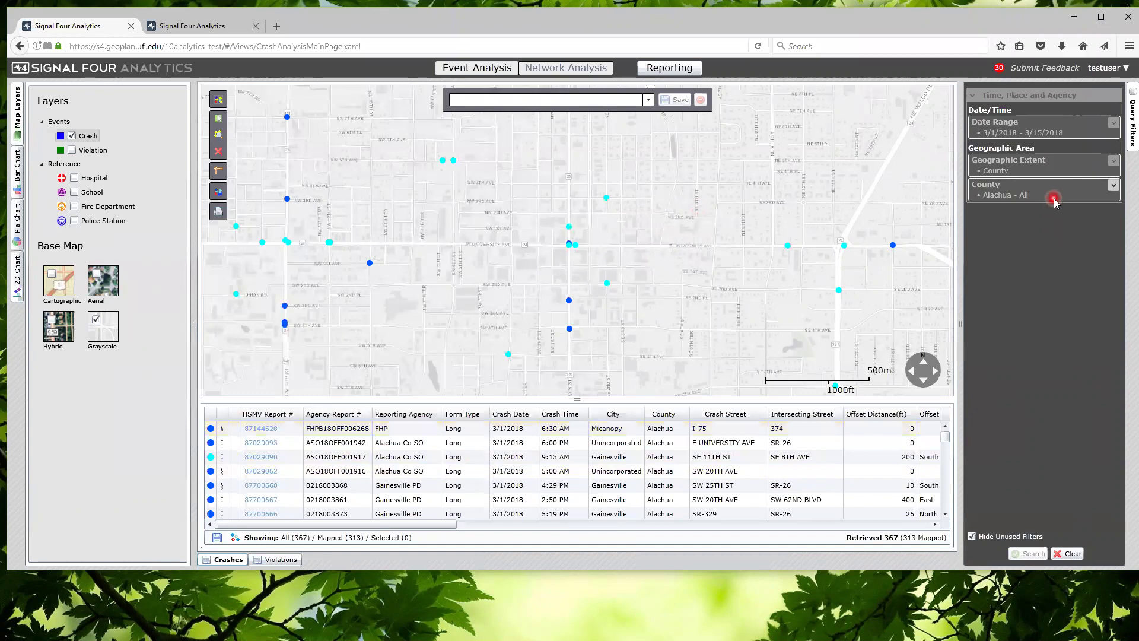
Expand Date Range, show all filters by unchecking Hide Unused Filters, and zoom out around Gainesville
click(1055, 129)
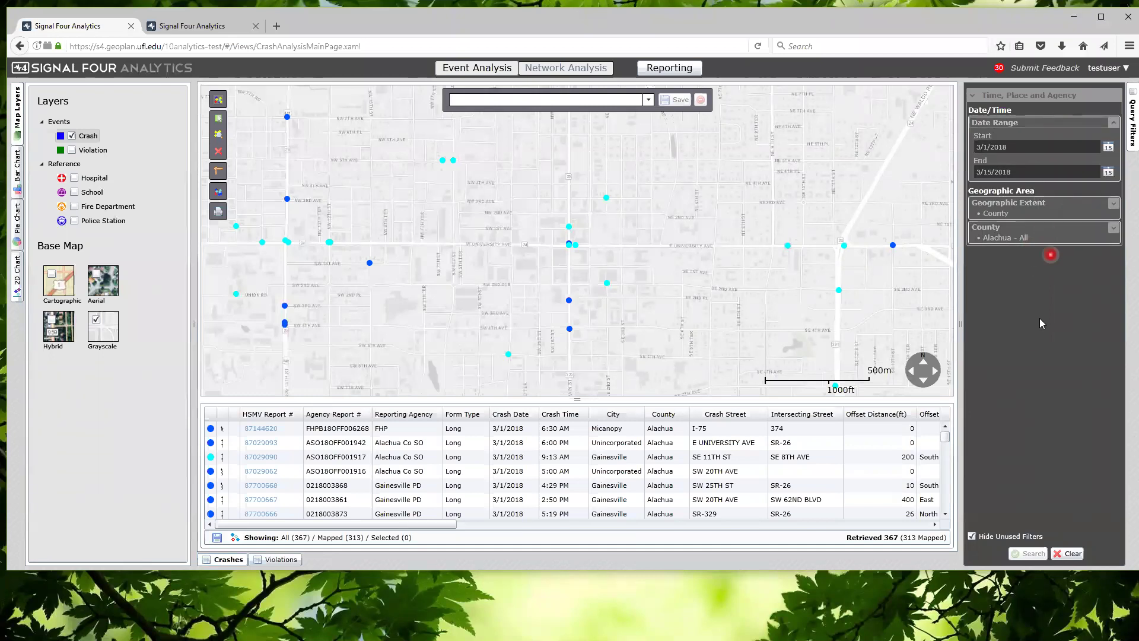
click(1000, 538)
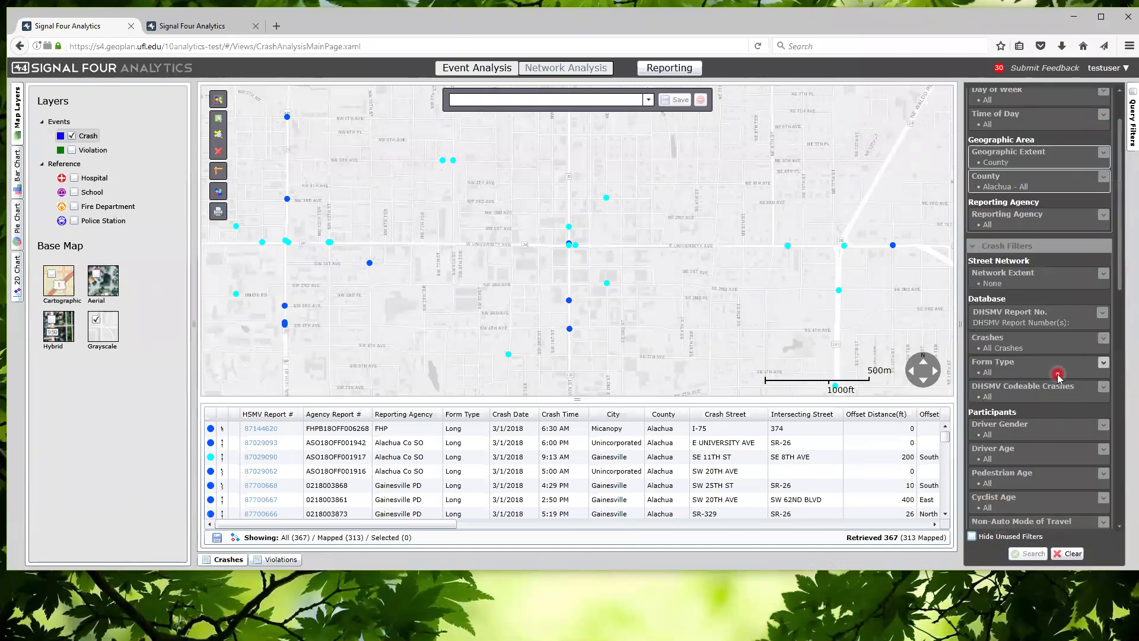
scroll(722, 261, down, 1)
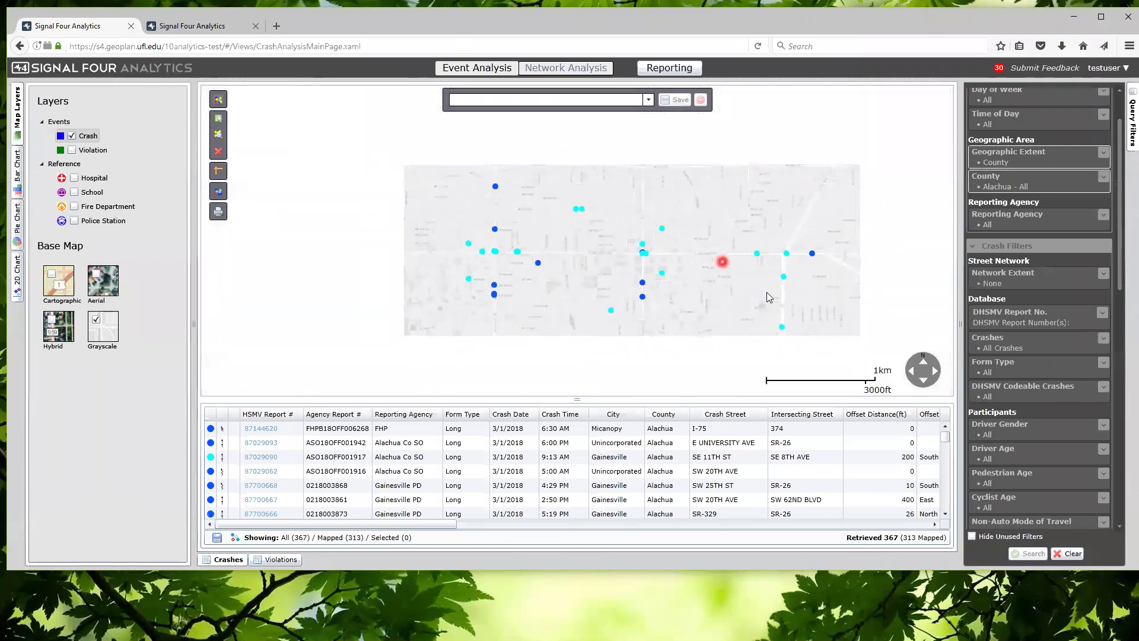
scroll(722, 262, down, 1)
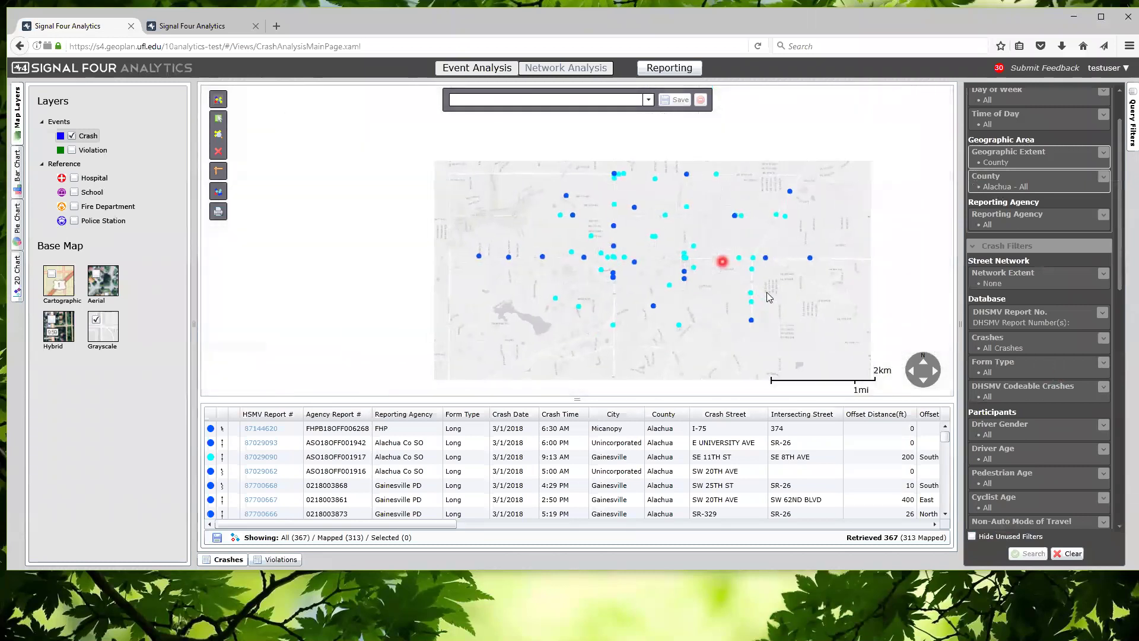
scroll(722, 262, down, 2)
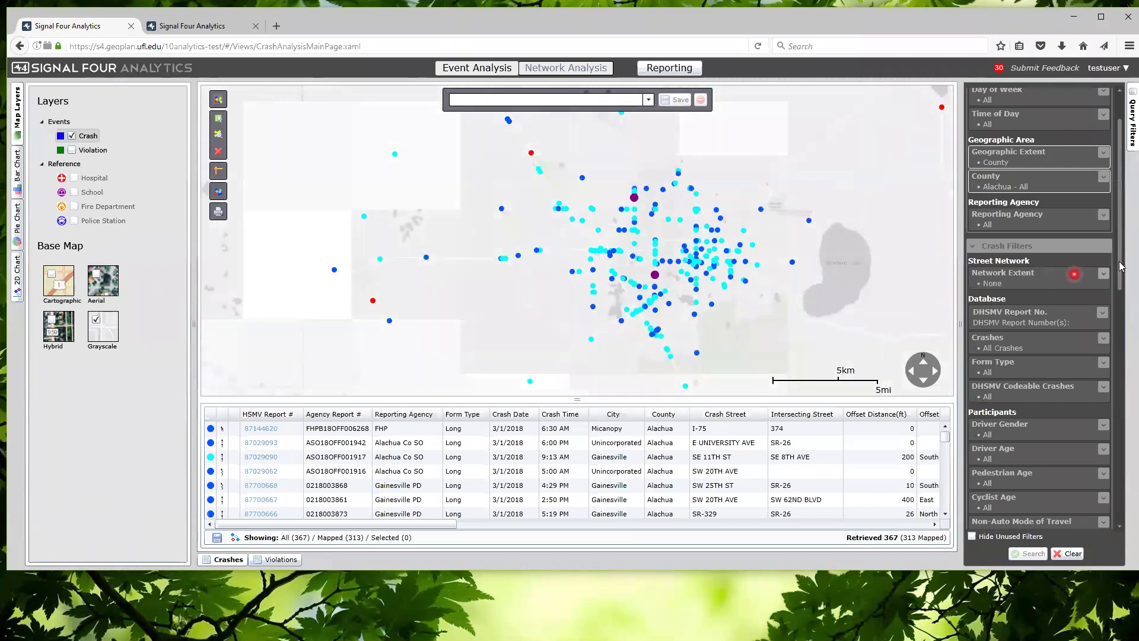
click(1106, 274)
click(1046, 361)
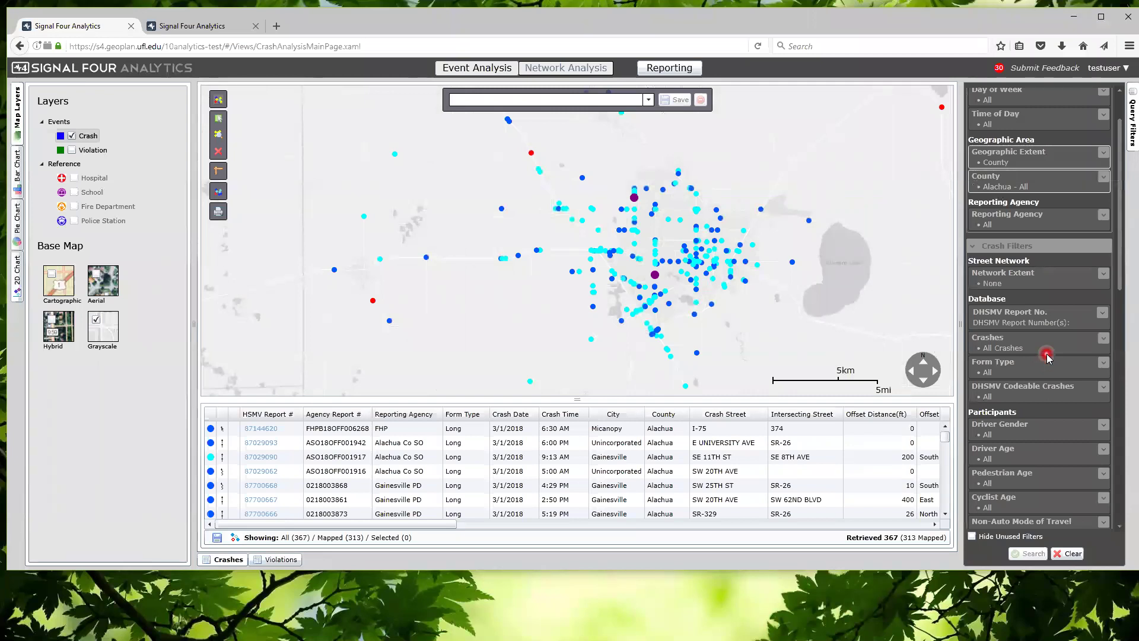
scroll(1047, 355, down, 2)
scroll(1047, 355, down, 1)
scroll(1047, 355, up, 5)
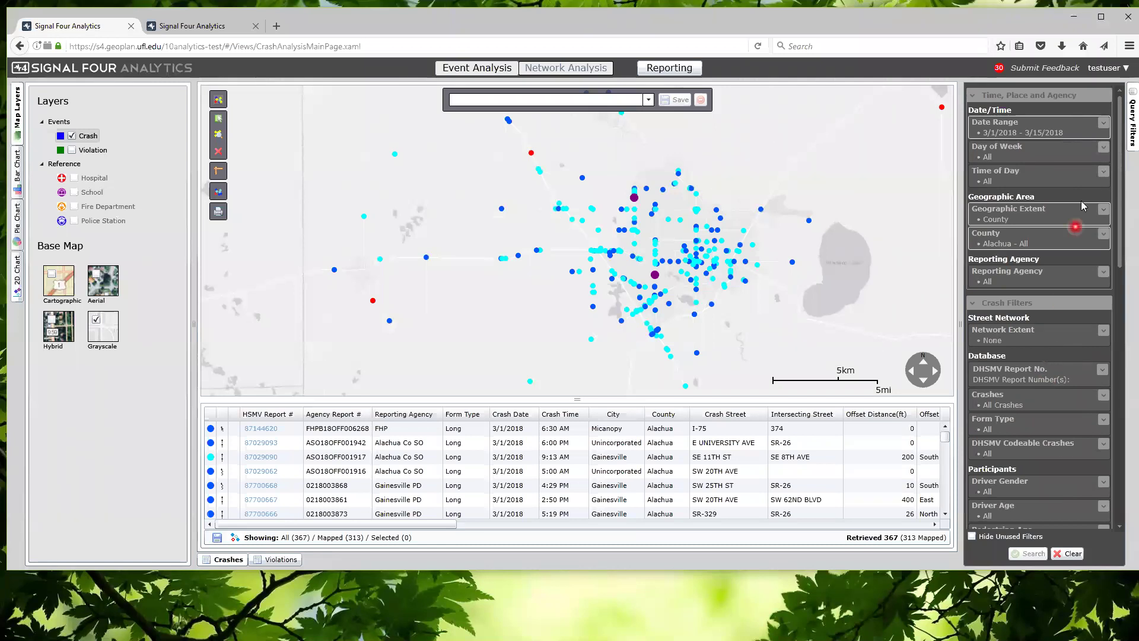
Collapse the Time, Place and Agency filter section
click(1027, 97)
click(1026, 96)
click(1042, 98)
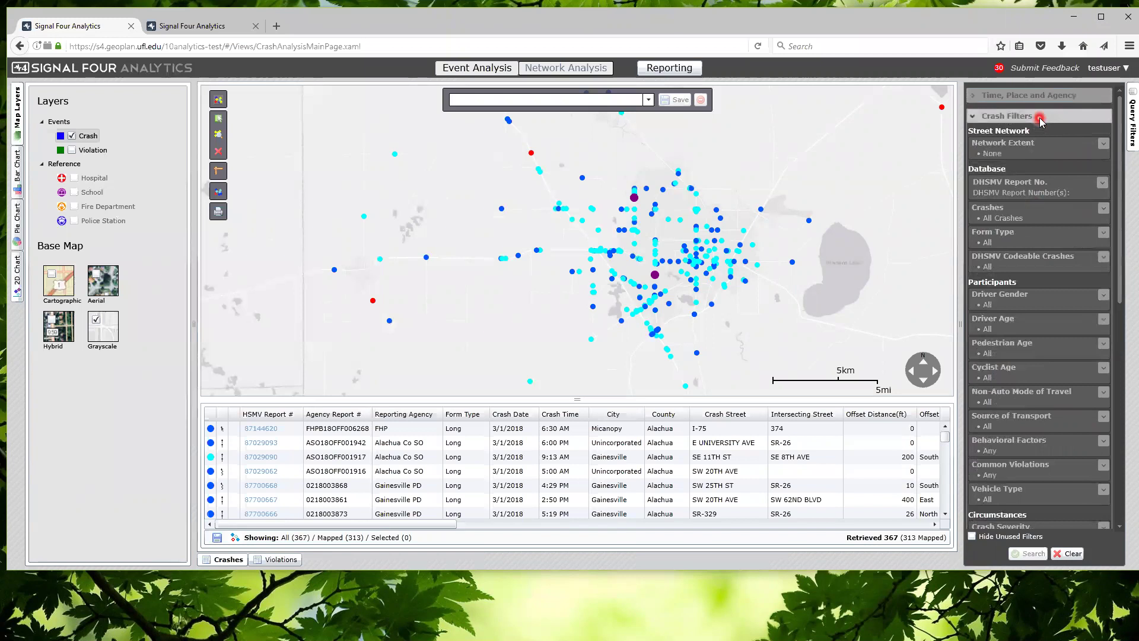
Toggle the Crash Filters and Violation Filters (BETA) sections, then review the expanded Crash Filters options
click(1040, 118)
click(1024, 144)
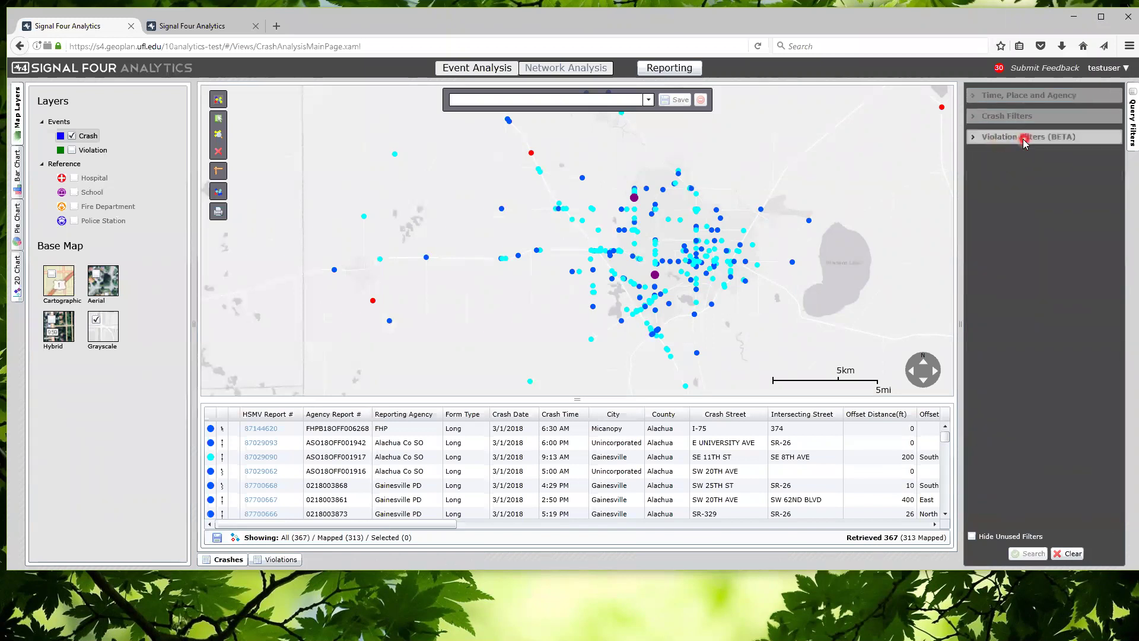
click(1048, 146)
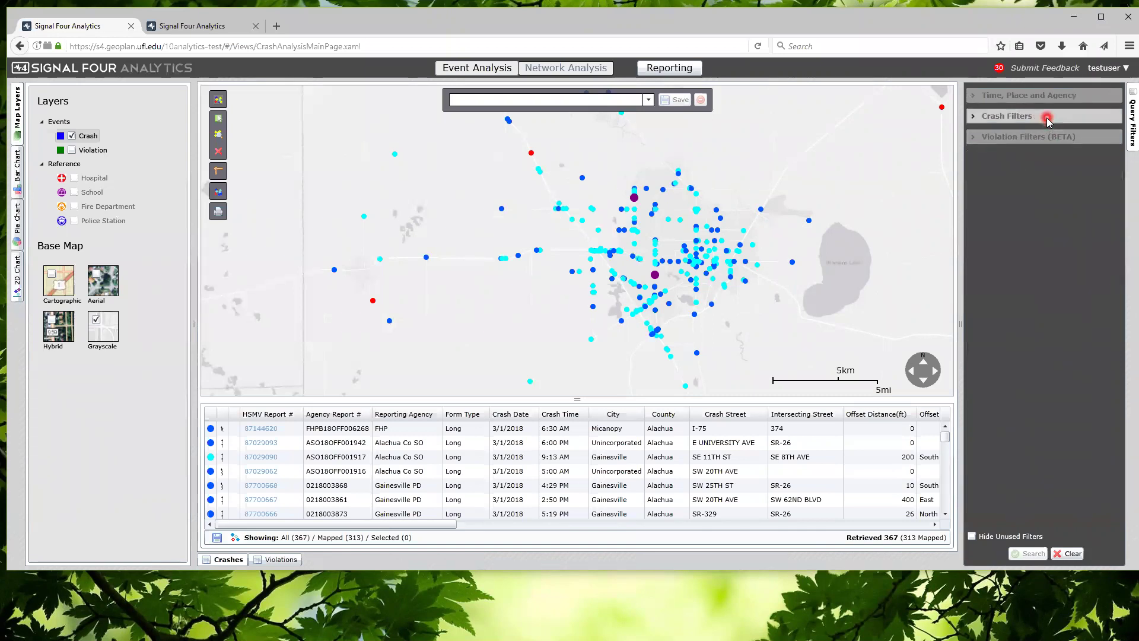
click(1048, 119)
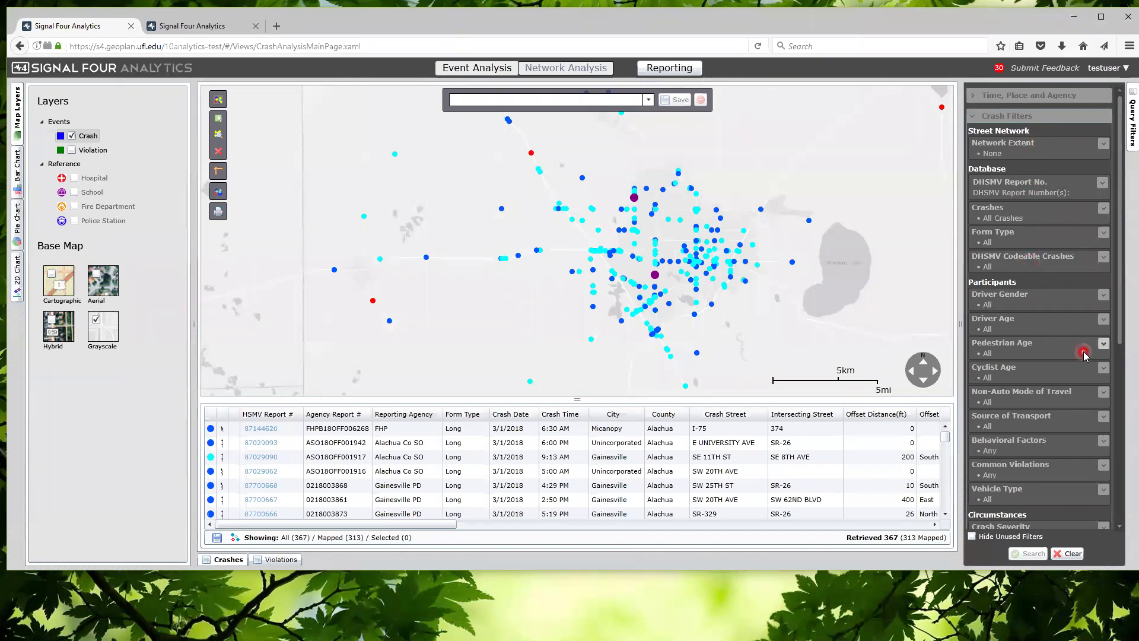
scroll(1036, 264, down, 2)
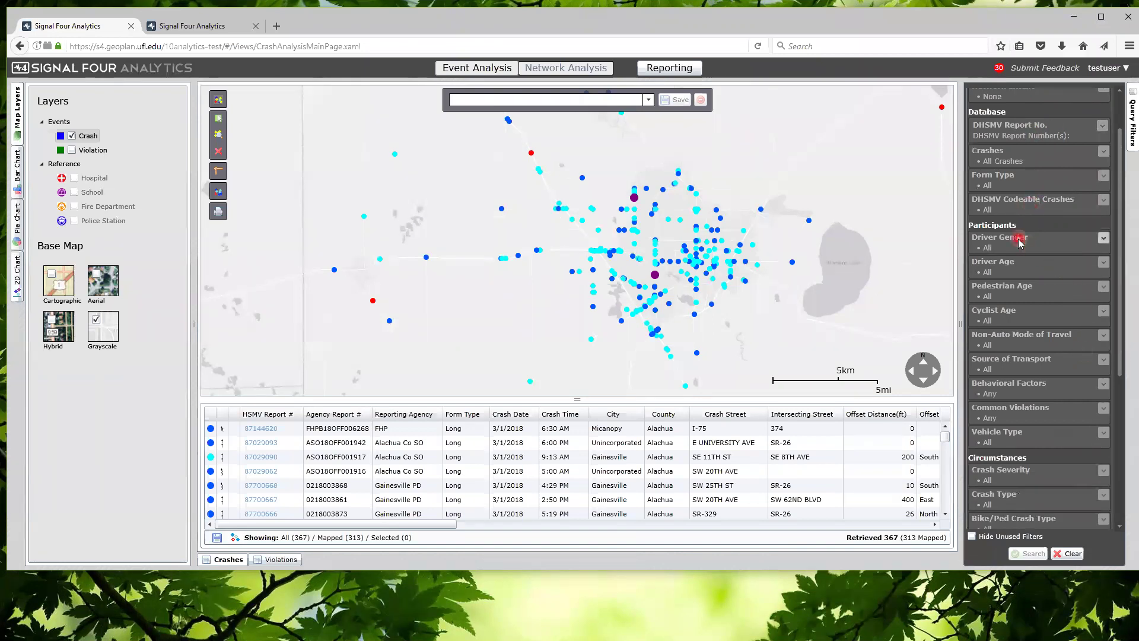
scroll(1021, 241, down, 1)
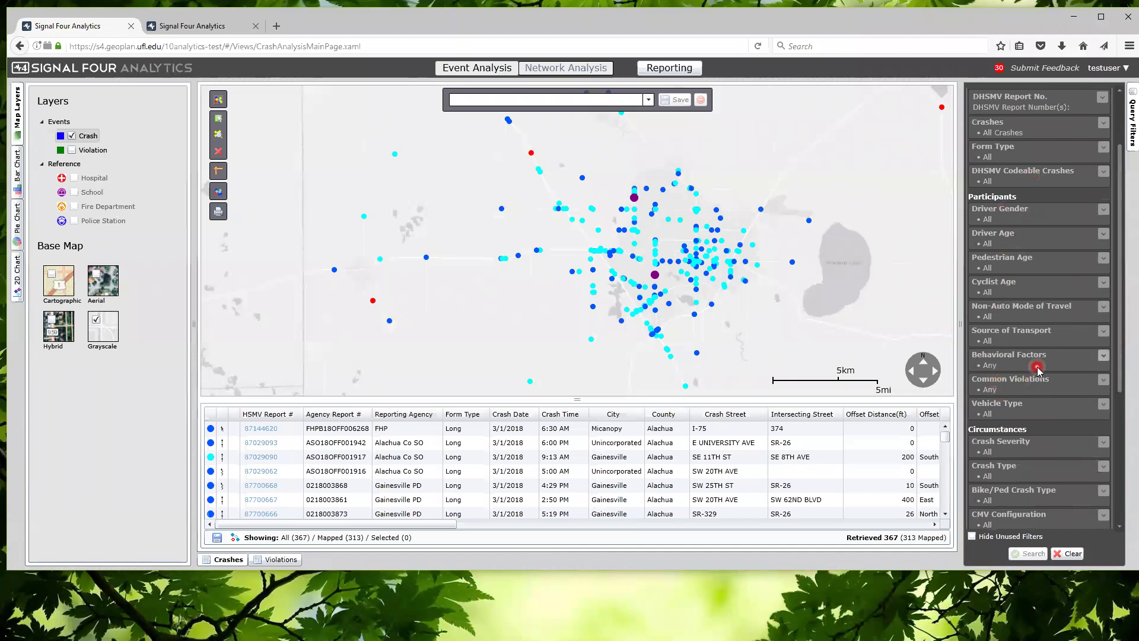
scroll(1035, 371, down, 5)
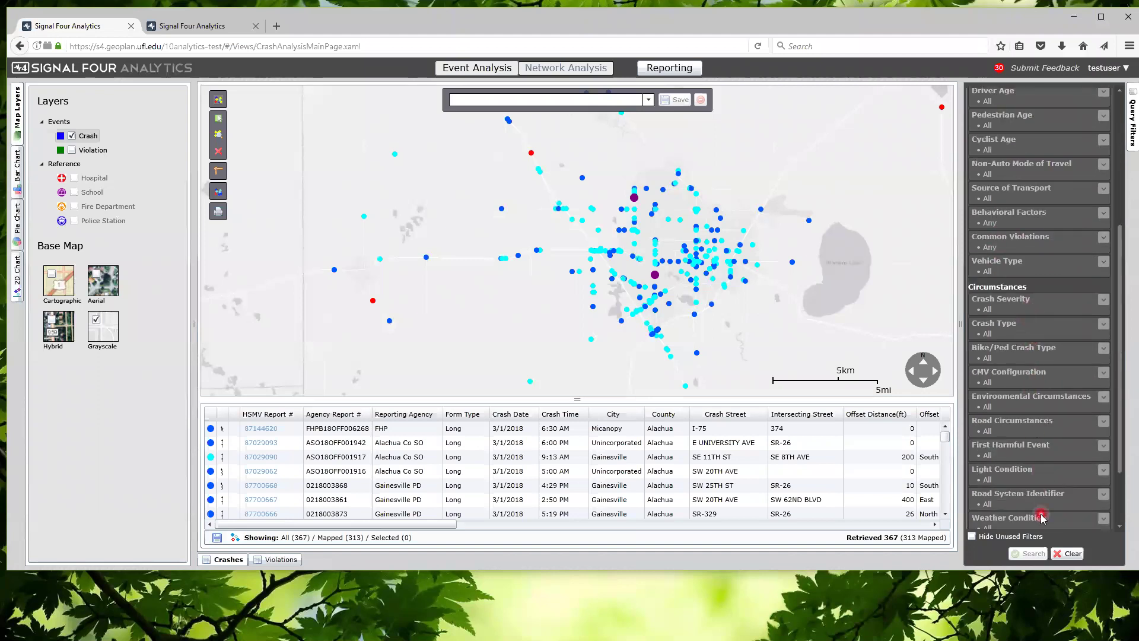
scroll(1046, 439, down, 2)
scroll(1046, 439, up, 5)
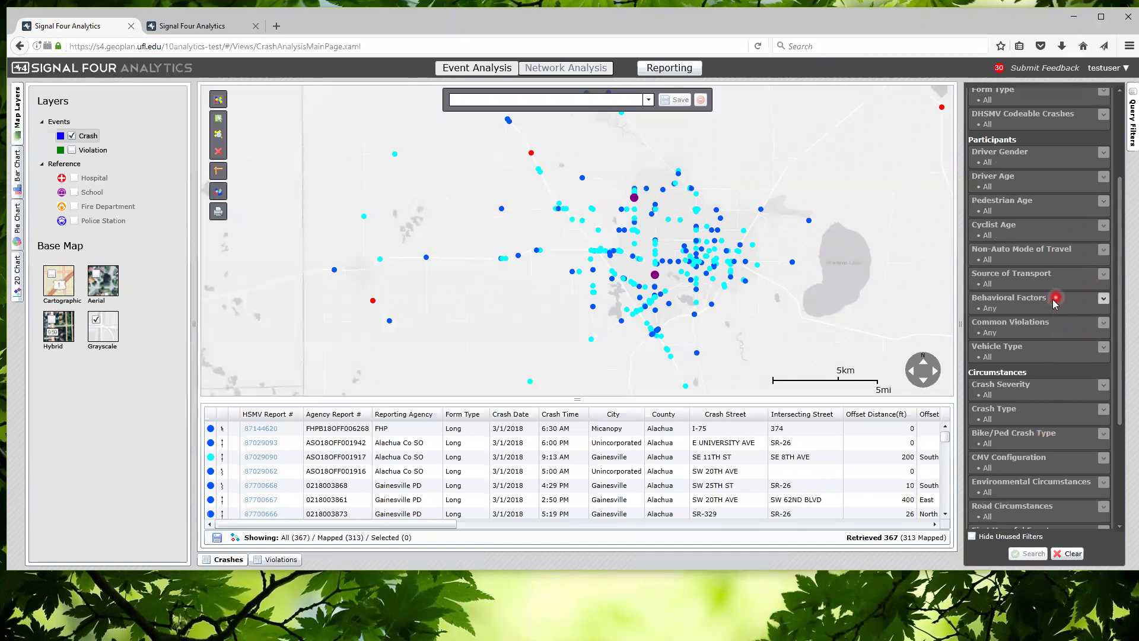
Limit Behavioral Factors to Distracted Driving and search, retrieving 63 crashes
click(1017, 303)
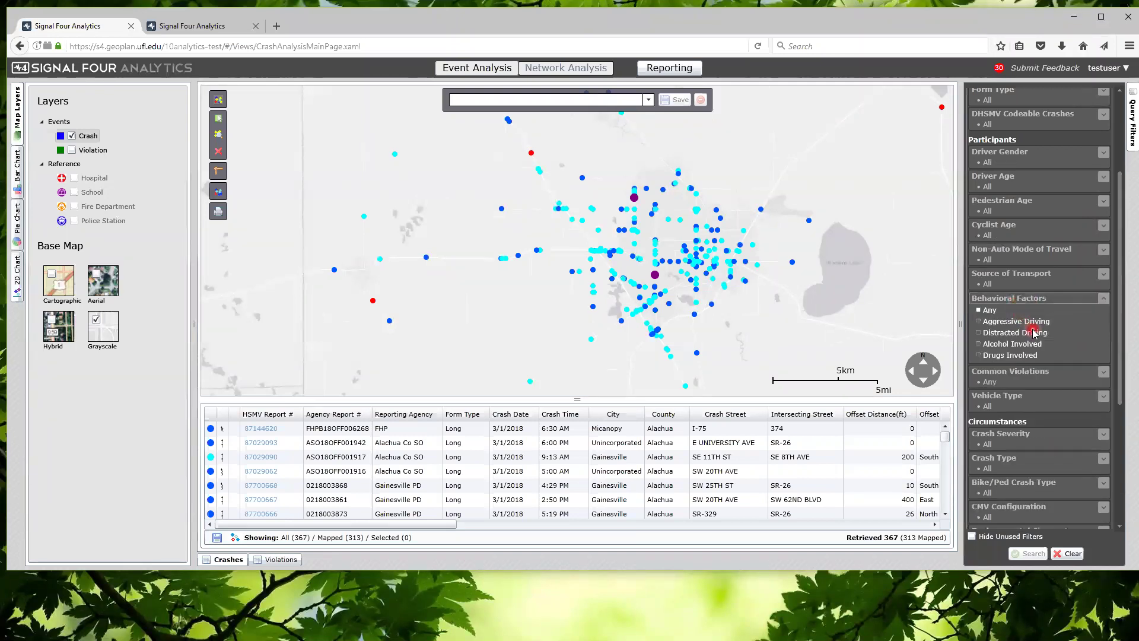
click(982, 333)
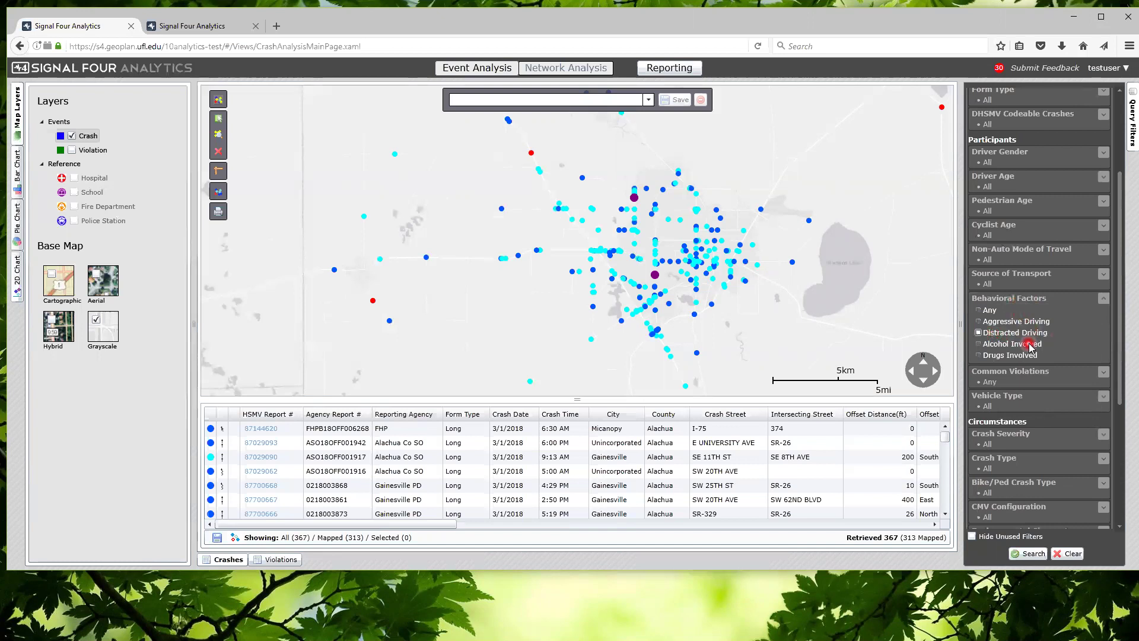
scroll(1031, 347, up, 3)
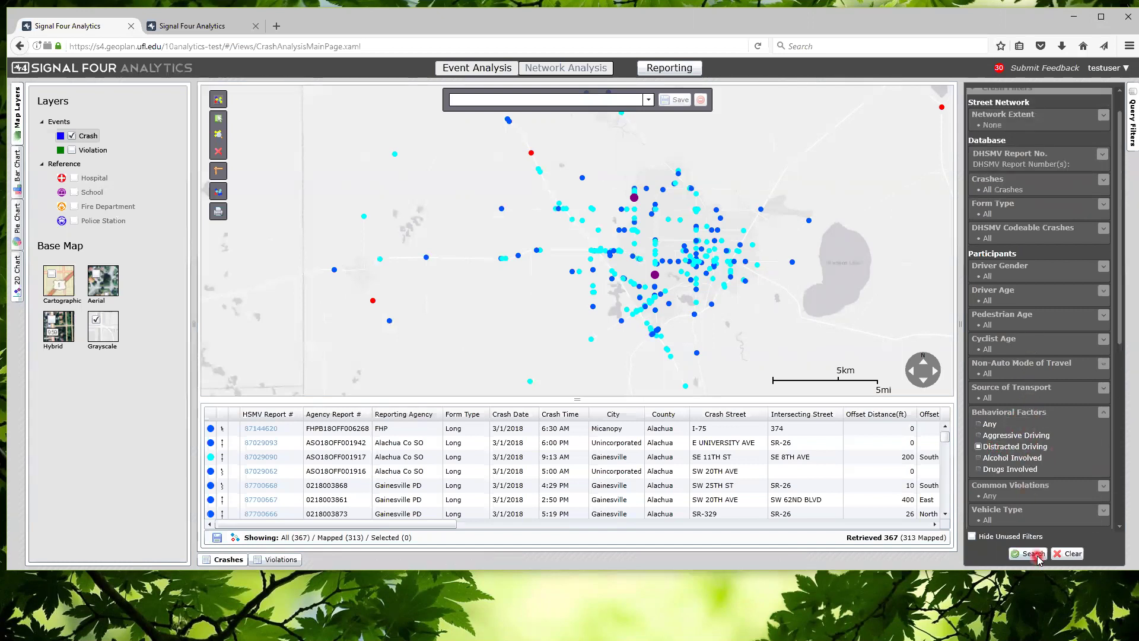
click(1035, 554)
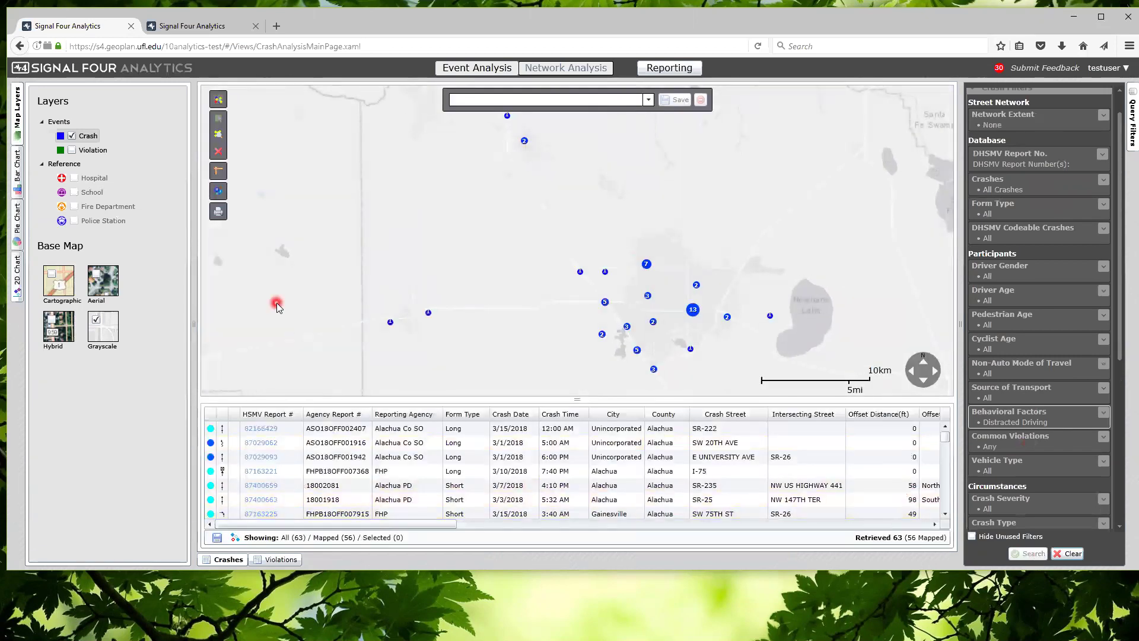
click(224, 195)
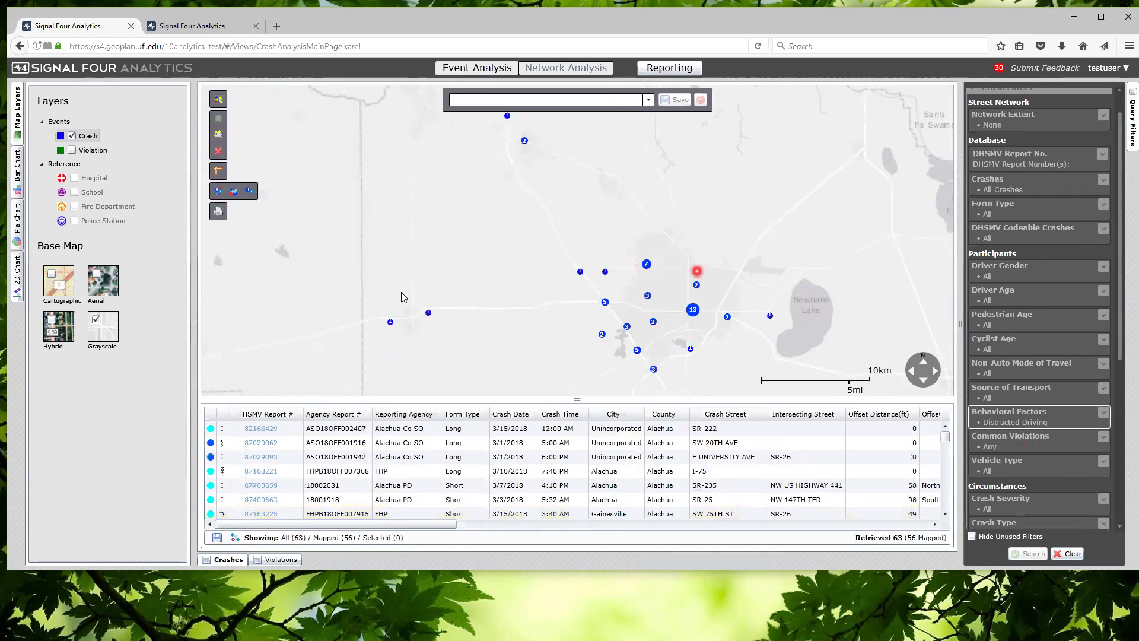
Draw the 56 distracted-driving crashes as individual points and centre them on the map
drag(513, 299, 514, 264)
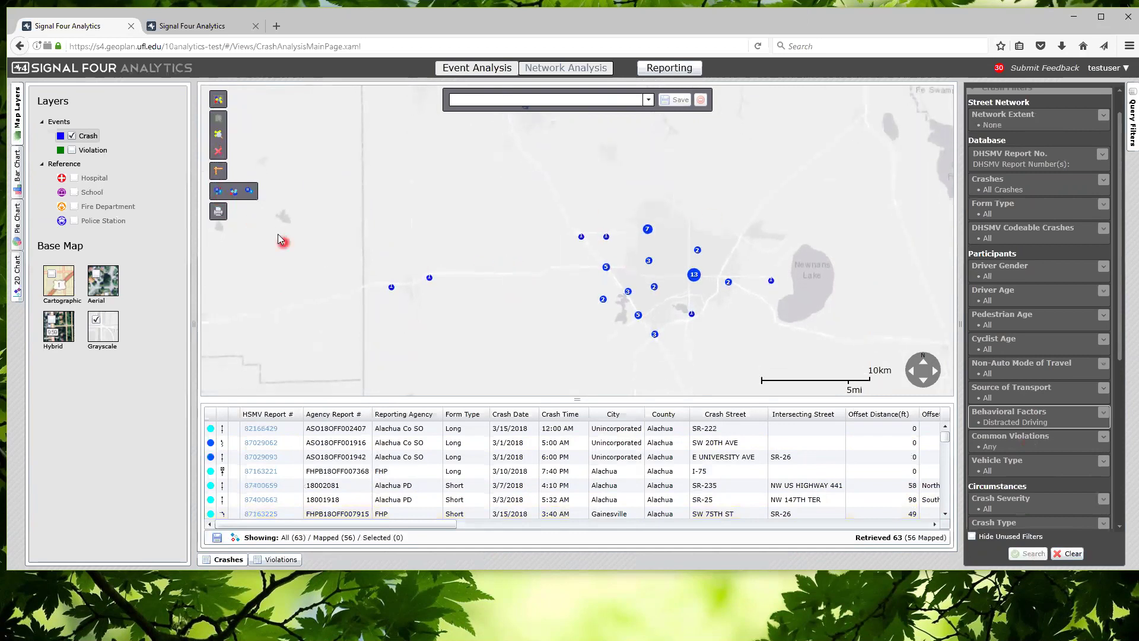
click(232, 193)
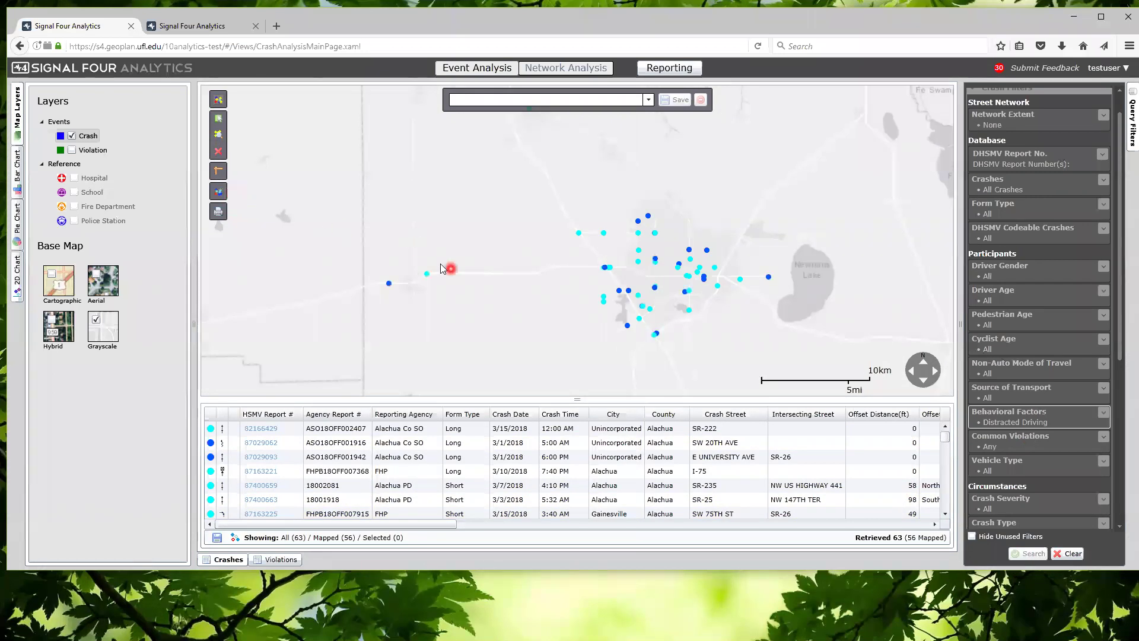
drag(502, 287, 463, 256)
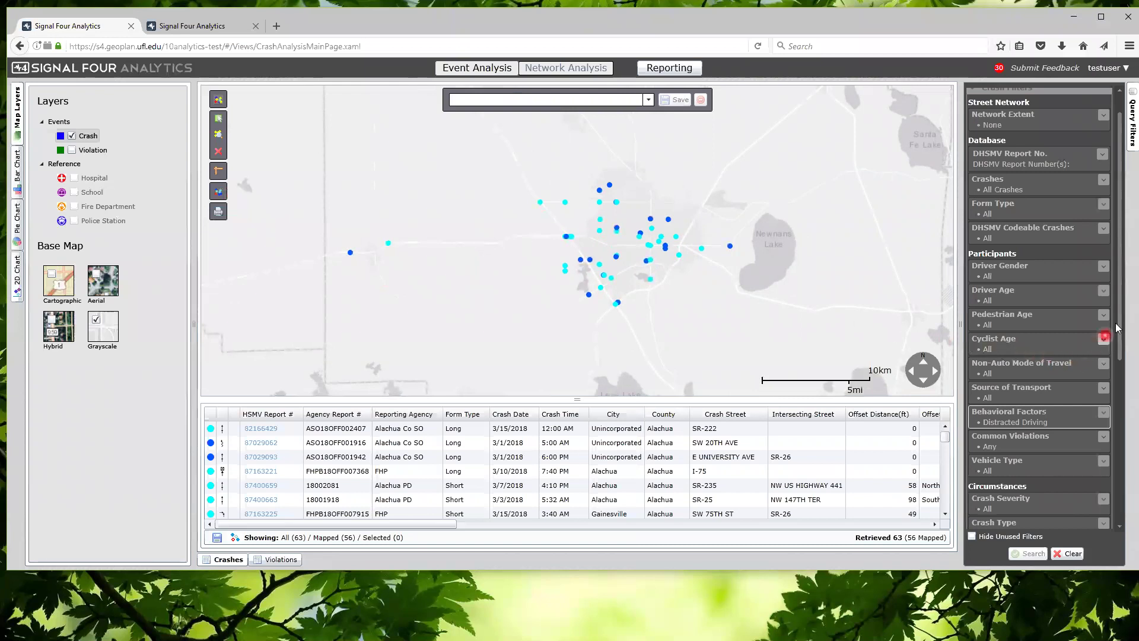
drag(1122, 316, 1119, 448)
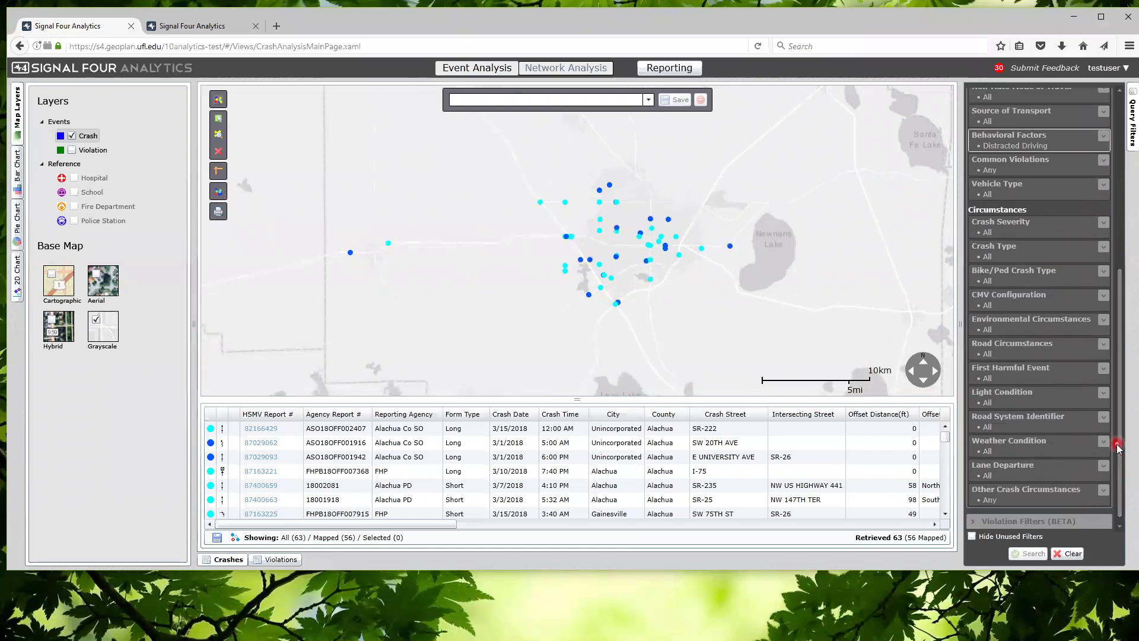
Set Crash Severity to Possible, Non-Incapacitating, Incapacitating Injury and Fatality (within 30 days)
click(1103, 225)
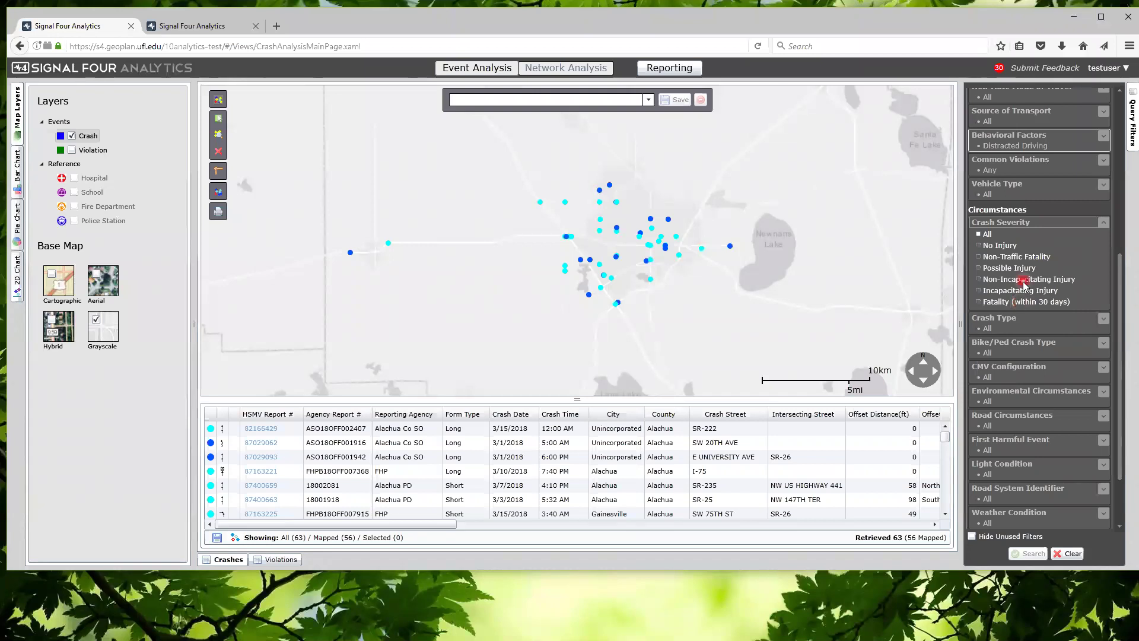
click(978, 268)
click(979, 279)
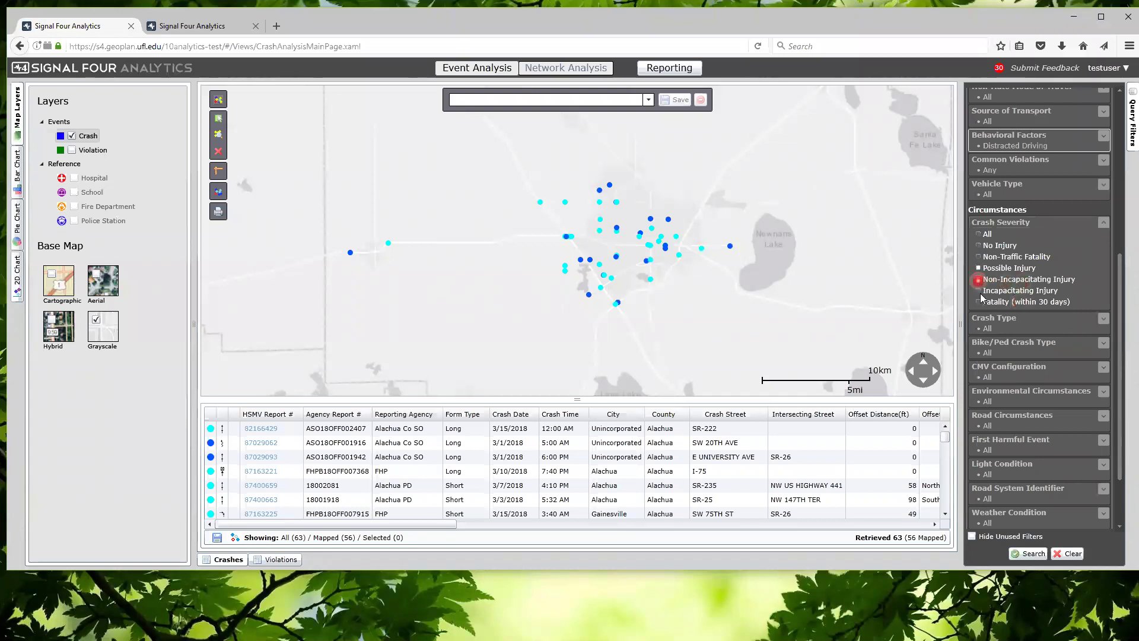
click(979, 291)
click(978, 301)
Run the search to retrieve 22 injury crashes and turn on autodrill
click(1030, 553)
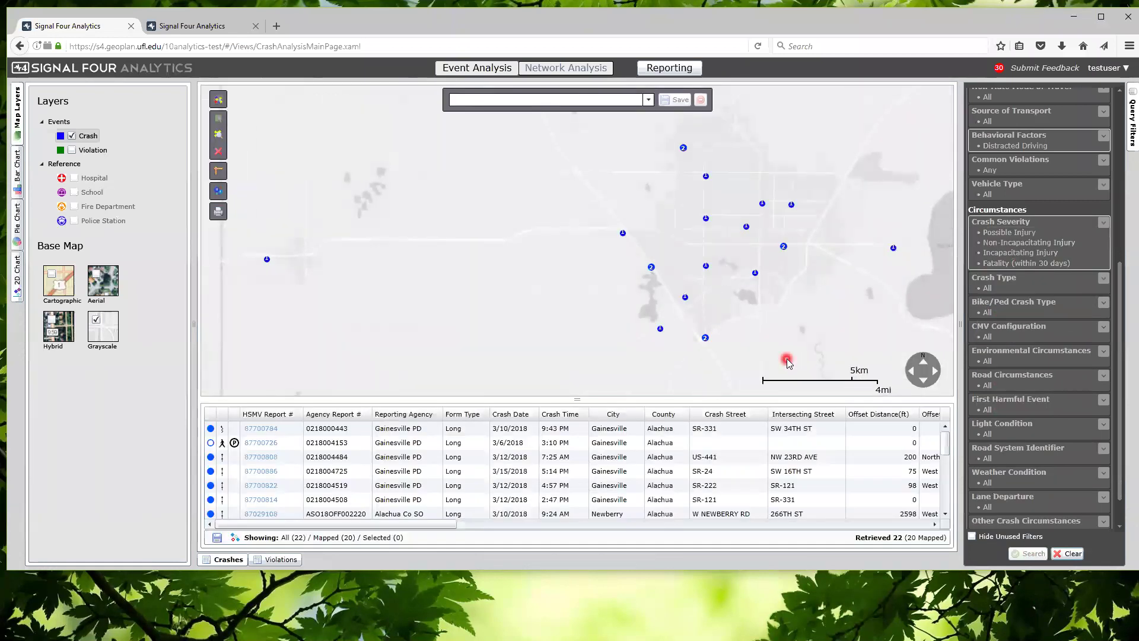
click(219, 191)
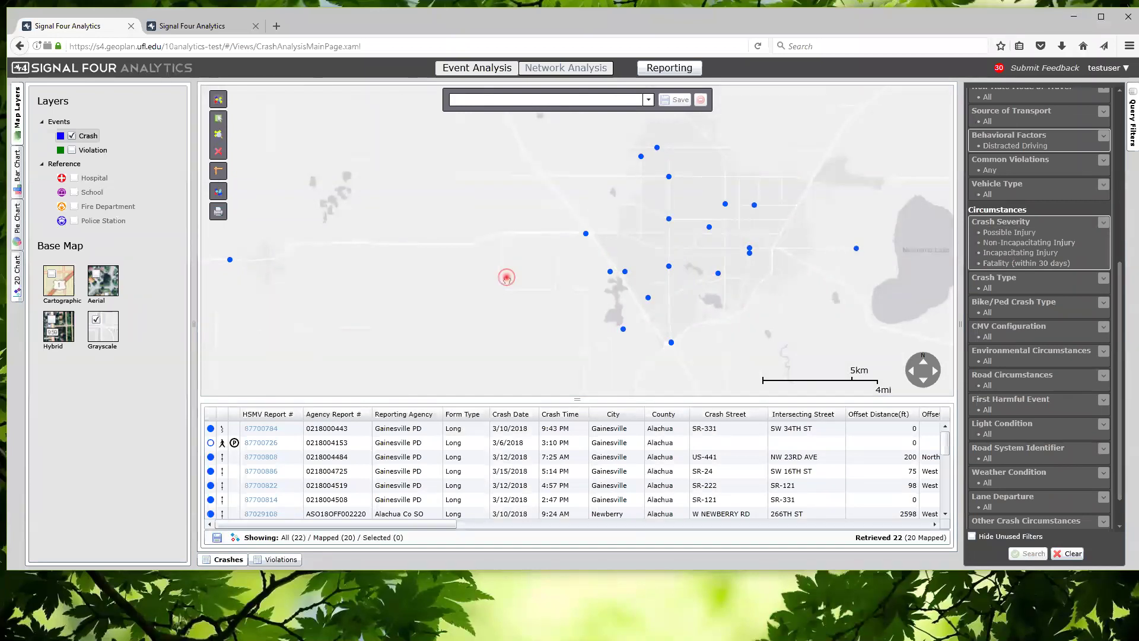
drag(507, 277, 502, 277)
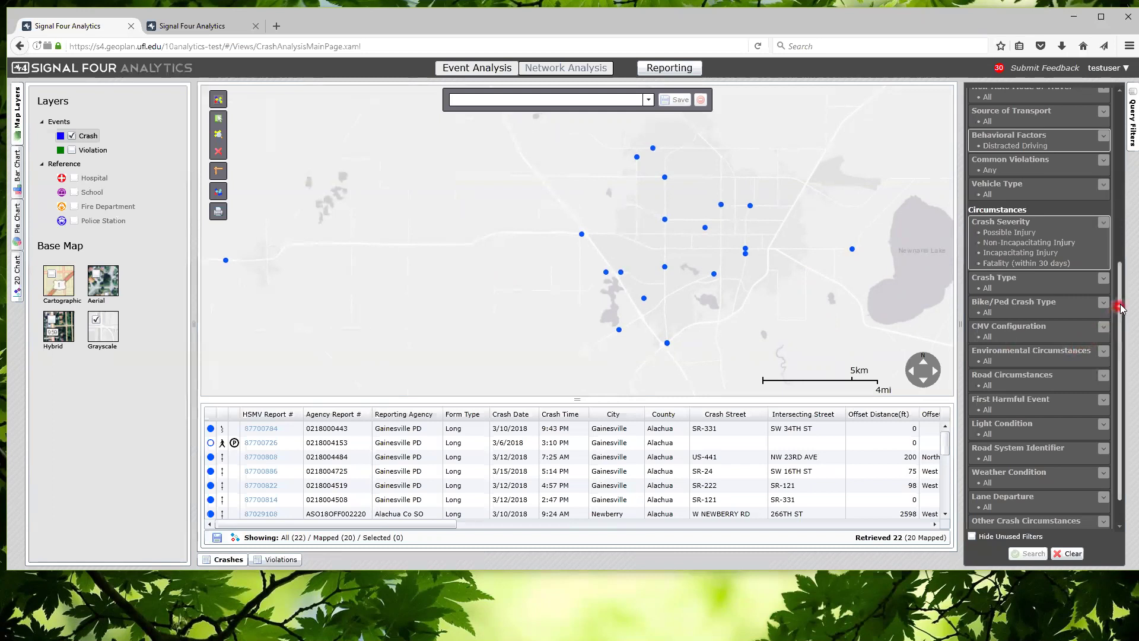
Limit Light Condition to Dusk and the three Dark options, rerun the search, and hide unused filters
drag(1121, 308, 1121, 361)
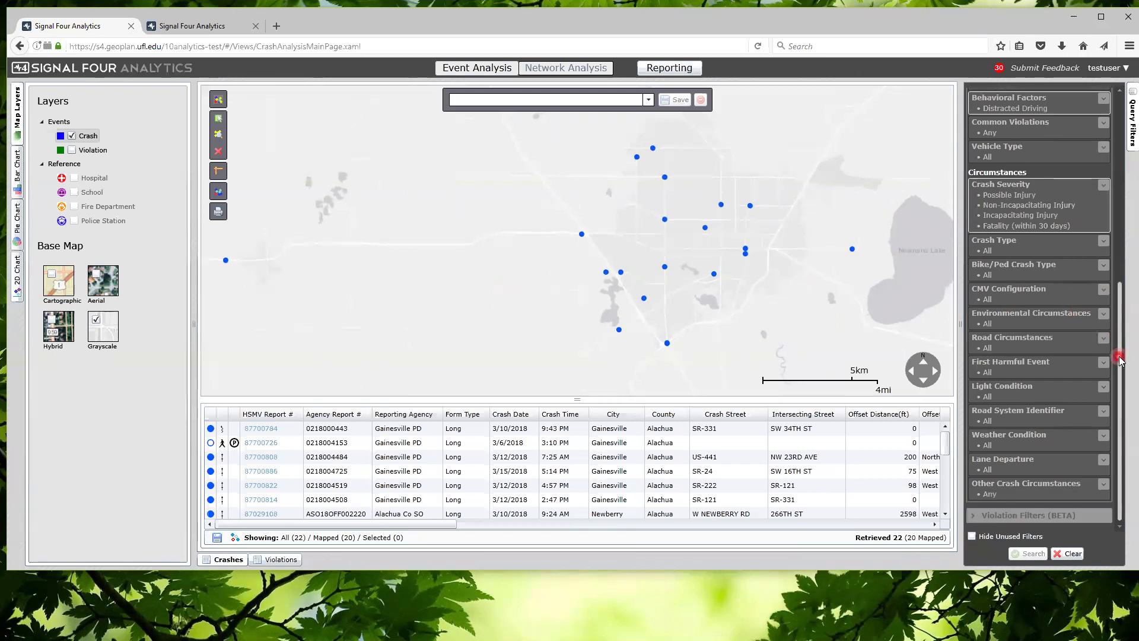
click(1045, 389)
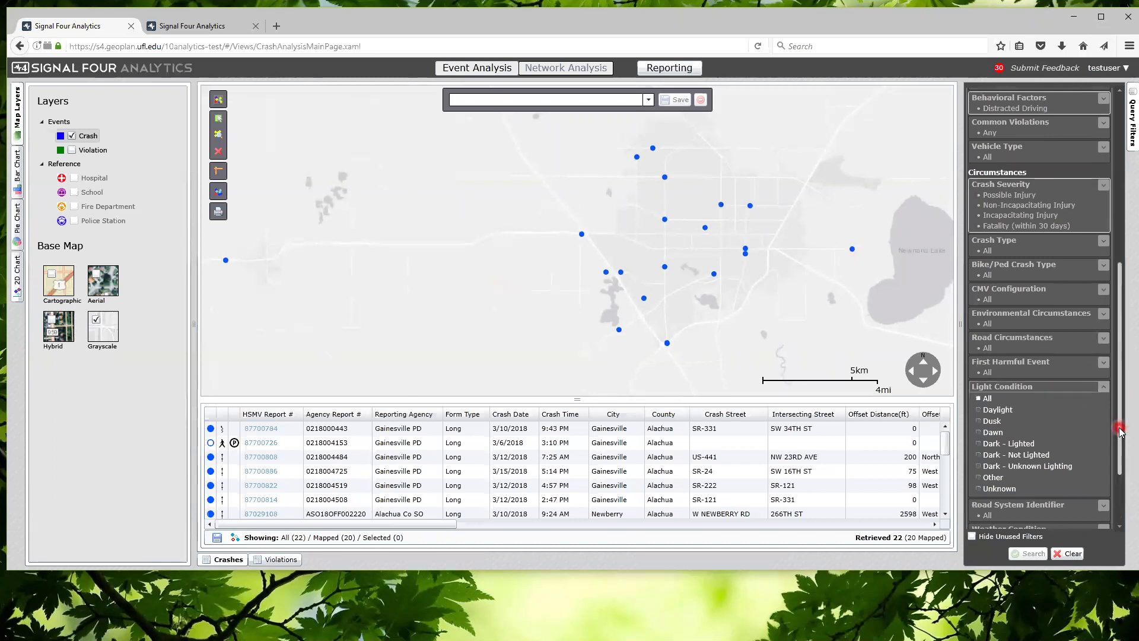
drag(1120, 430, 1122, 497)
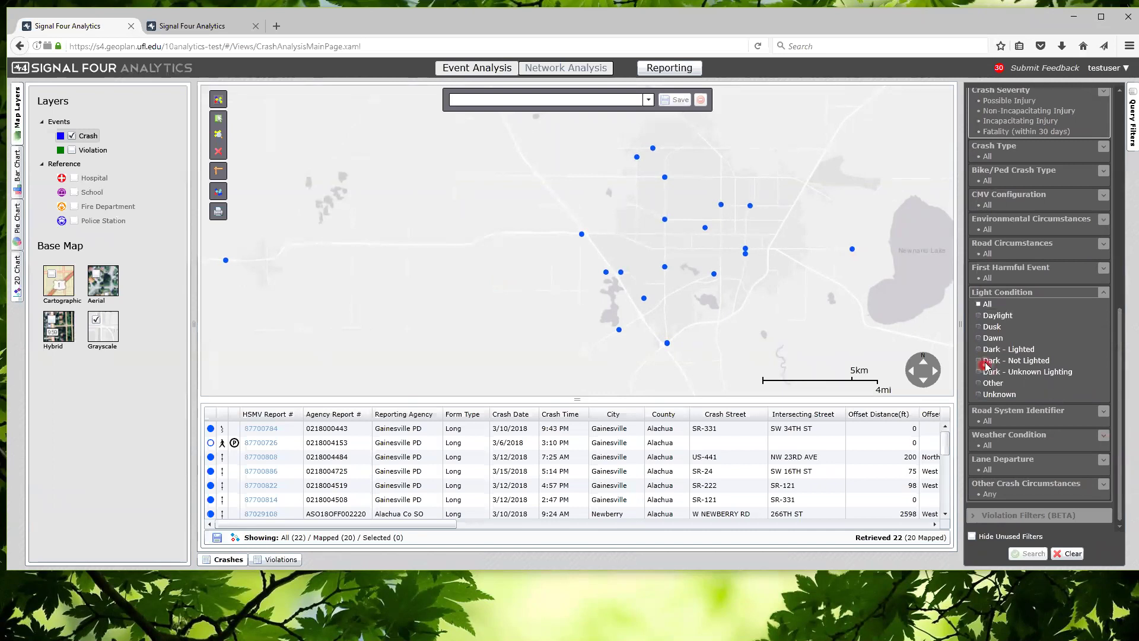
click(1002, 331)
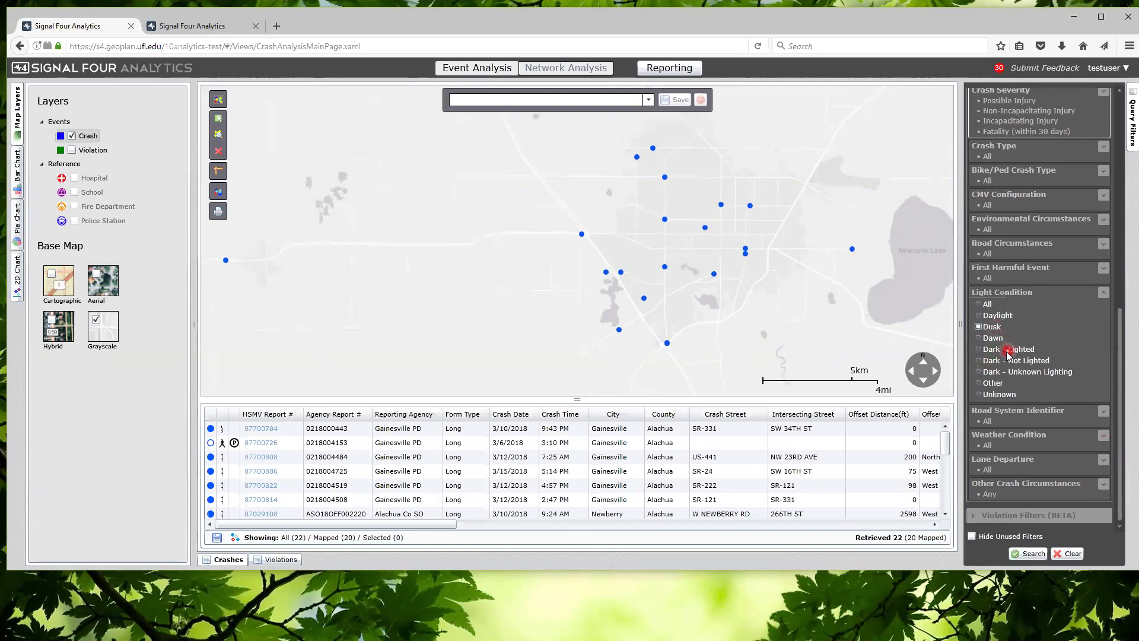
click(978, 350)
click(978, 361)
click(992, 372)
click(1033, 556)
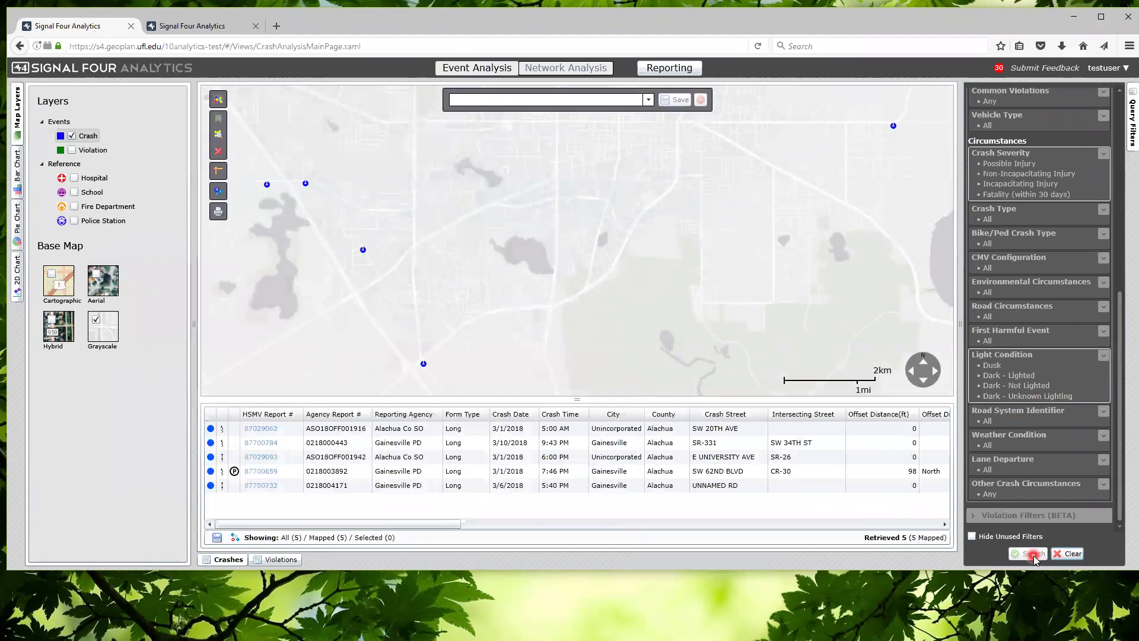
click(972, 536)
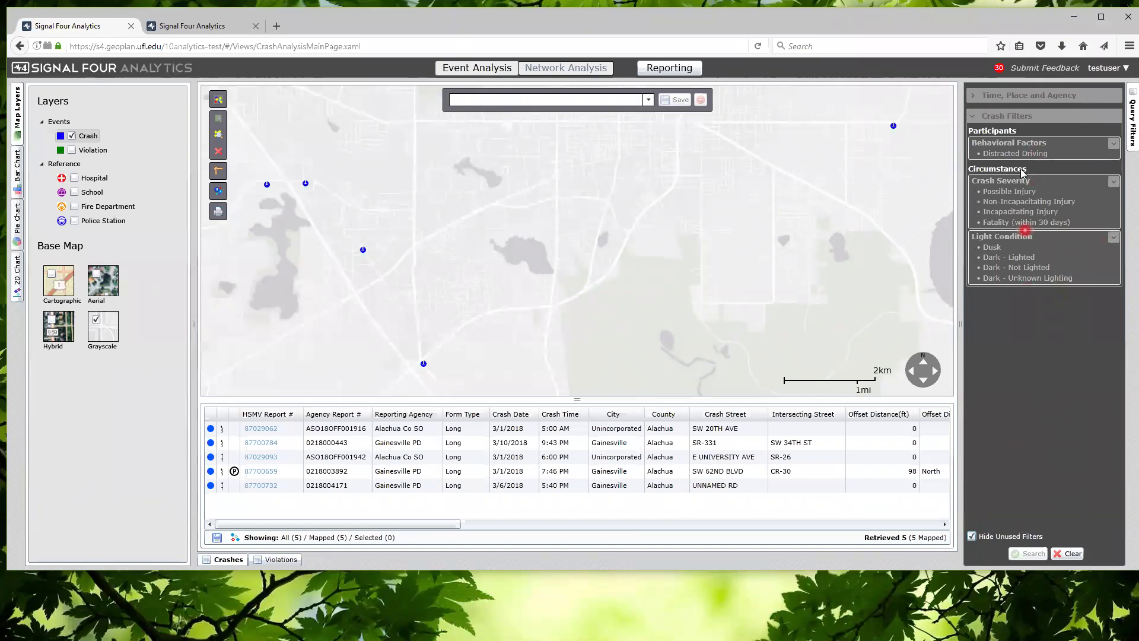
Expand the Time, Place and Agency group to reveal the Date Range and County filters
click(991, 97)
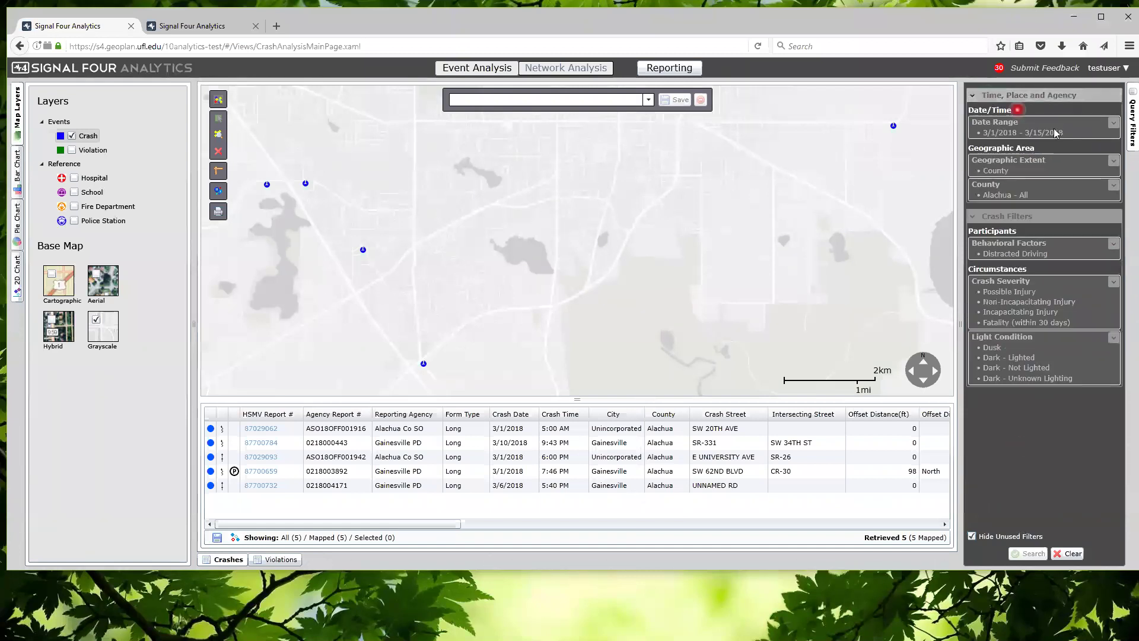
Change the date range to 3/15/2017–3/15/2018 and search again, retrieving 156 crashes
click(1081, 132)
click(1031, 146)
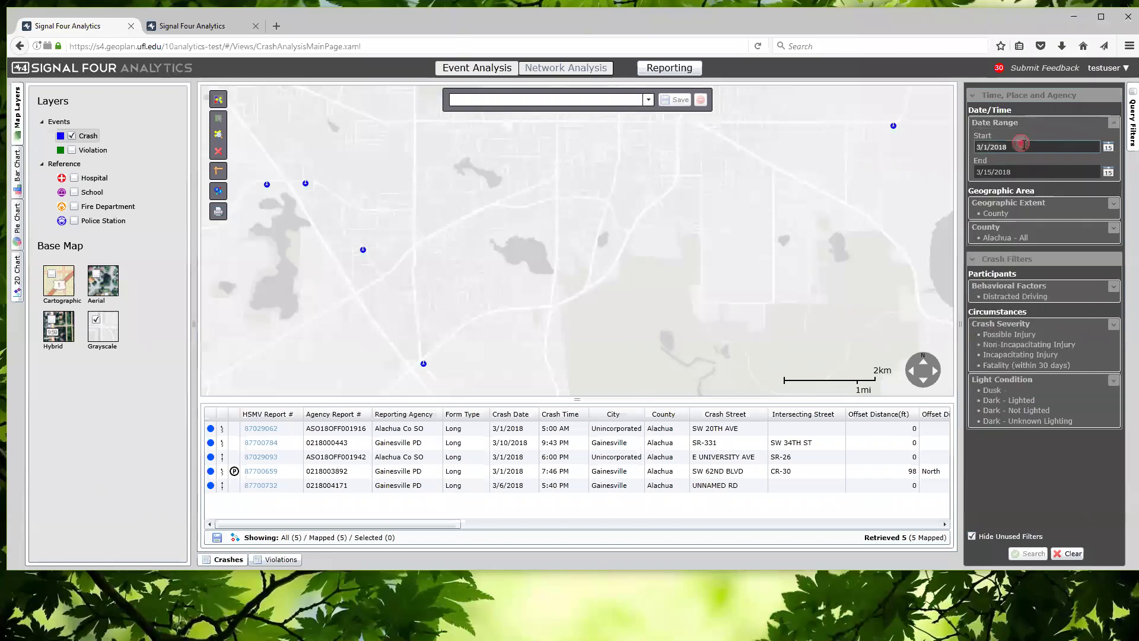
click(1031, 147)
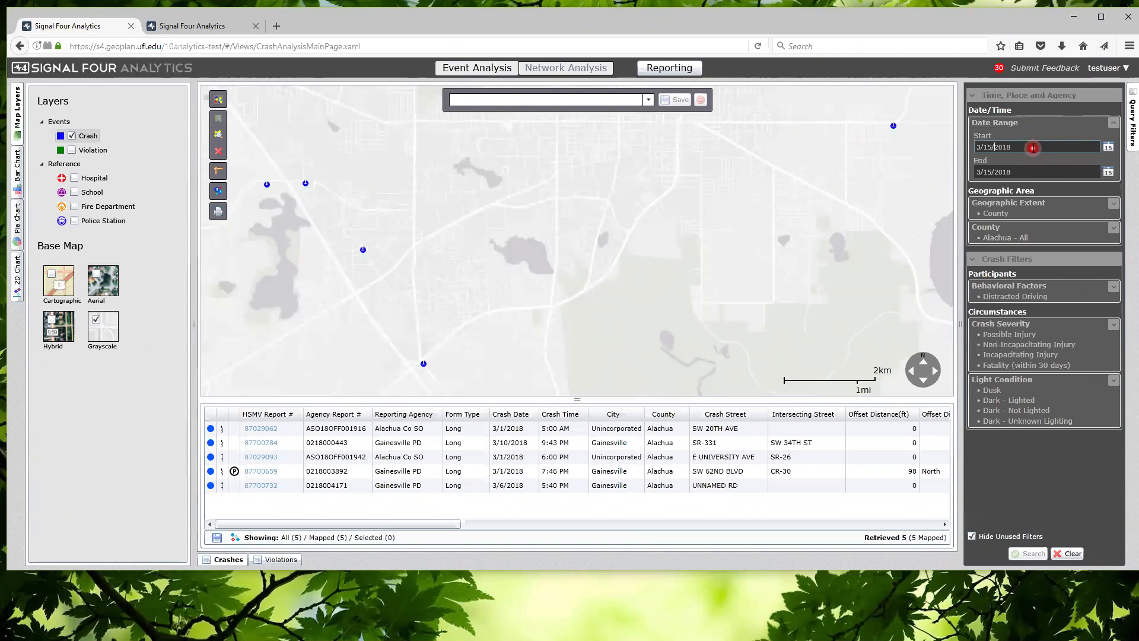
text(7)
click(1033, 171)
click(1032, 554)
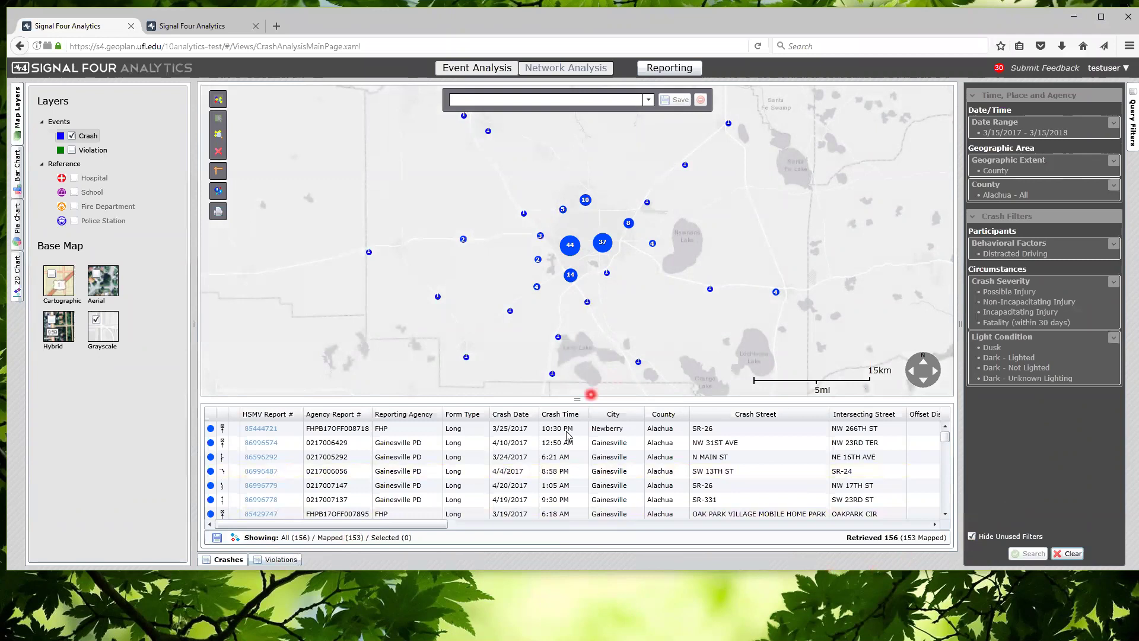
drag(575, 398, 575, 399)
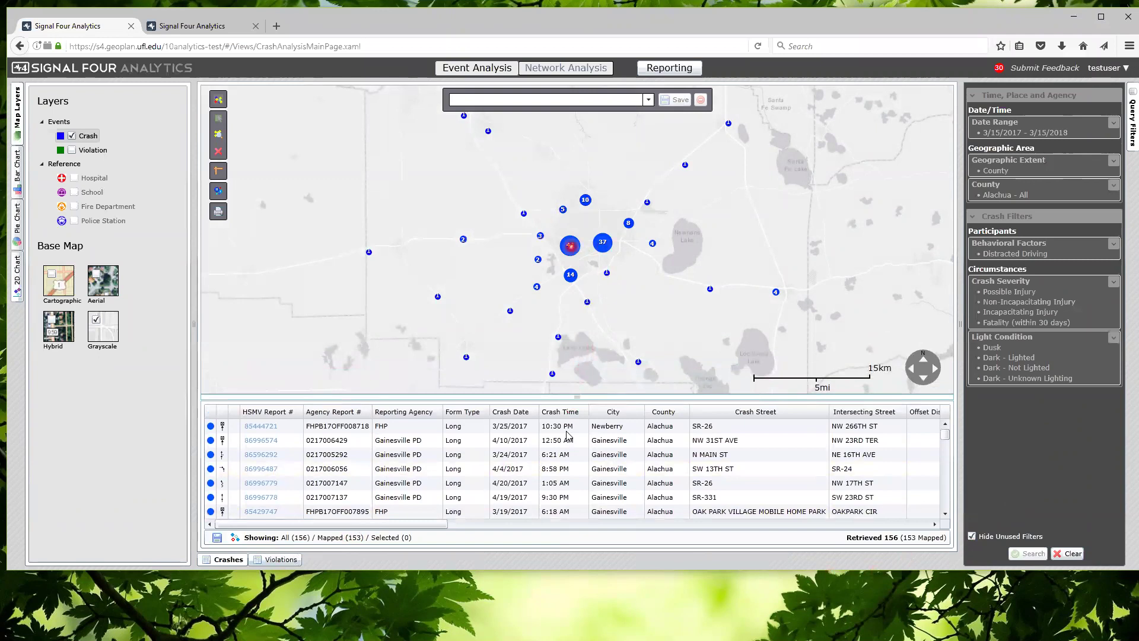
Zoom into downtown Gainesville around W University Ave on the Cartographic base map
scroll(571, 246, up, 2)
scroll(608, 269, up, 1)
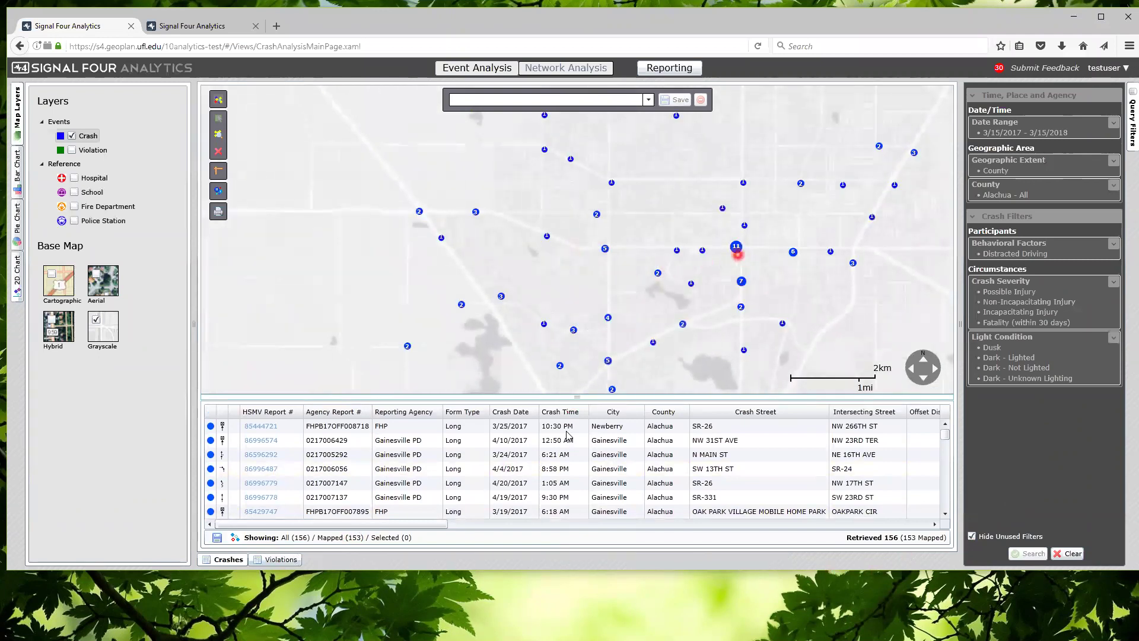
scroll(733, 249, up, 1)
scroll(734, 248, up, 2)
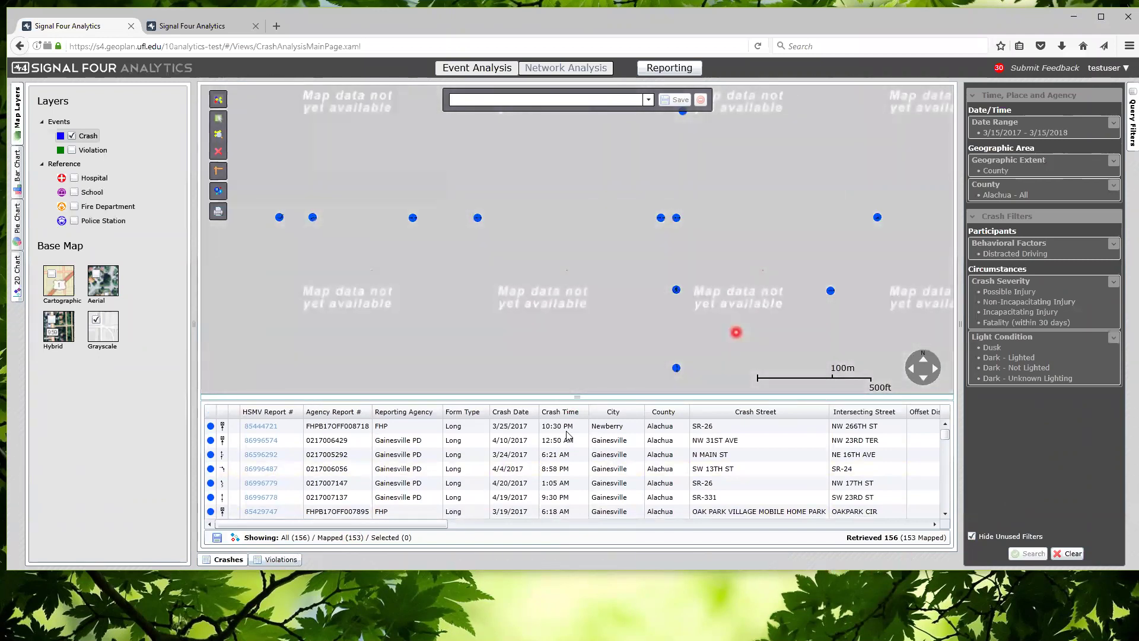
click(58, 280)
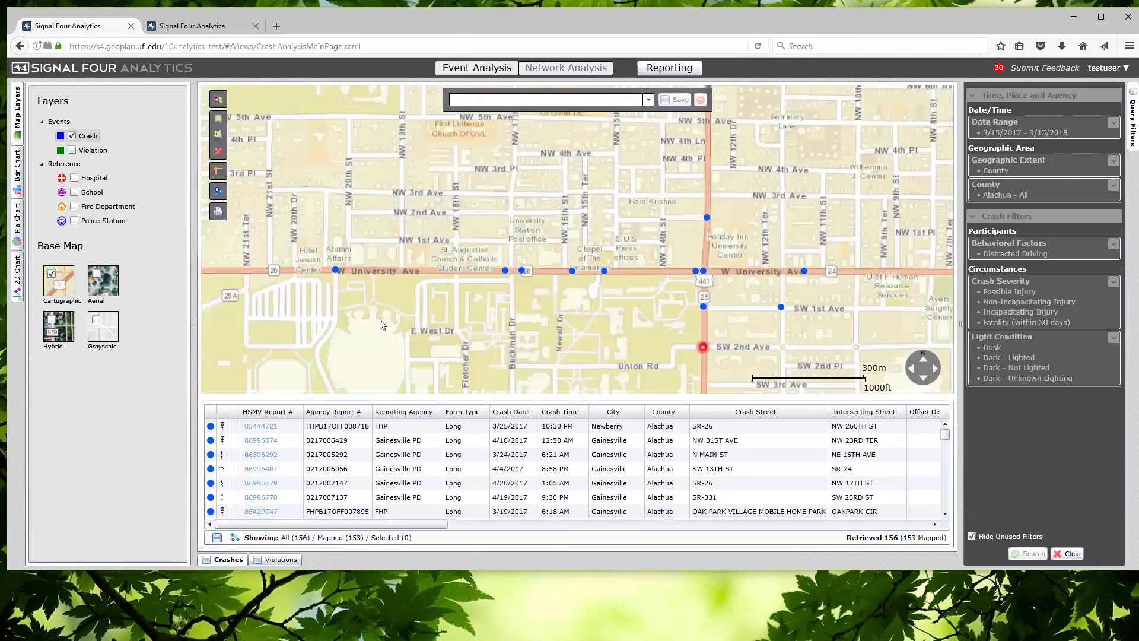
drag(379, 323, 247, 299)
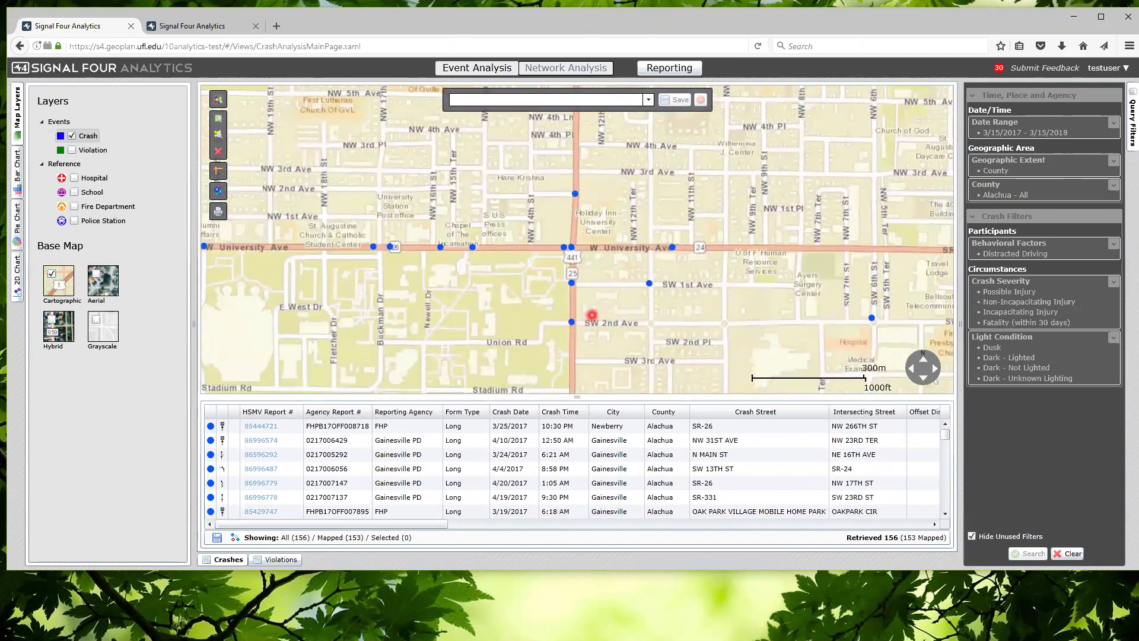
drag(621, 298, 639, 310)
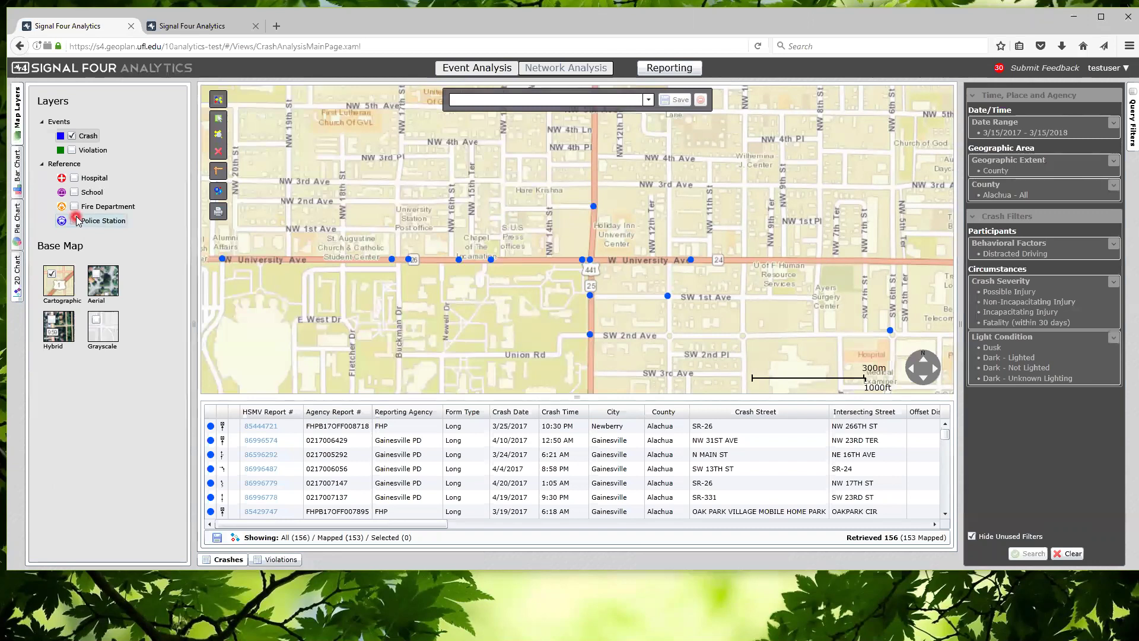
Chart the crashes as bars by Weather Condition, then by Direction of Travel
click(18, 174)
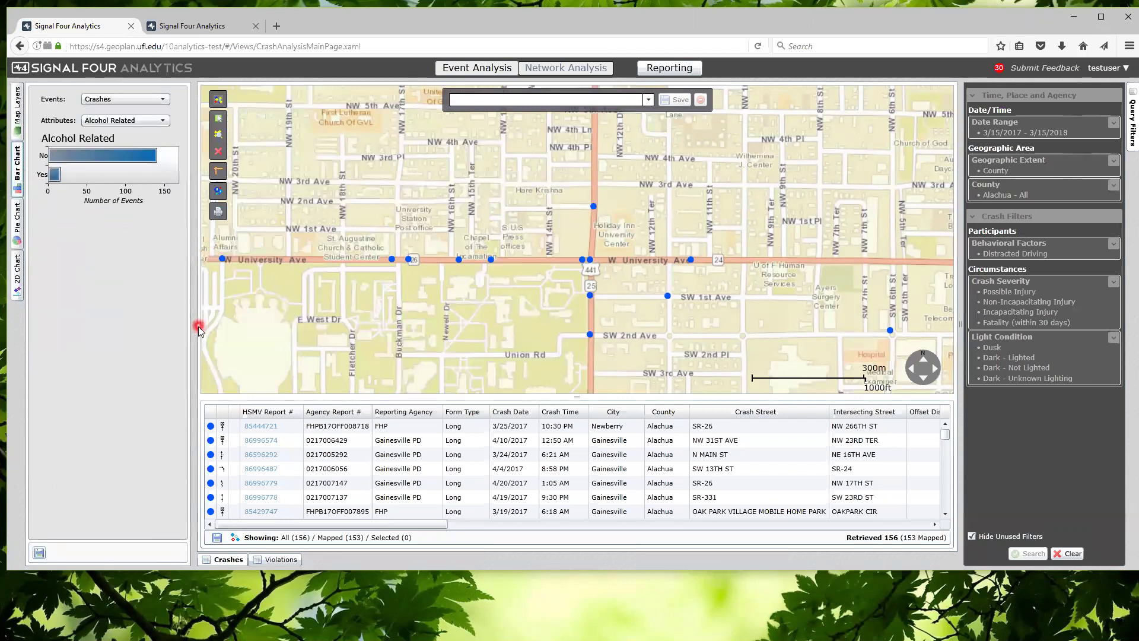
click(162, 120)
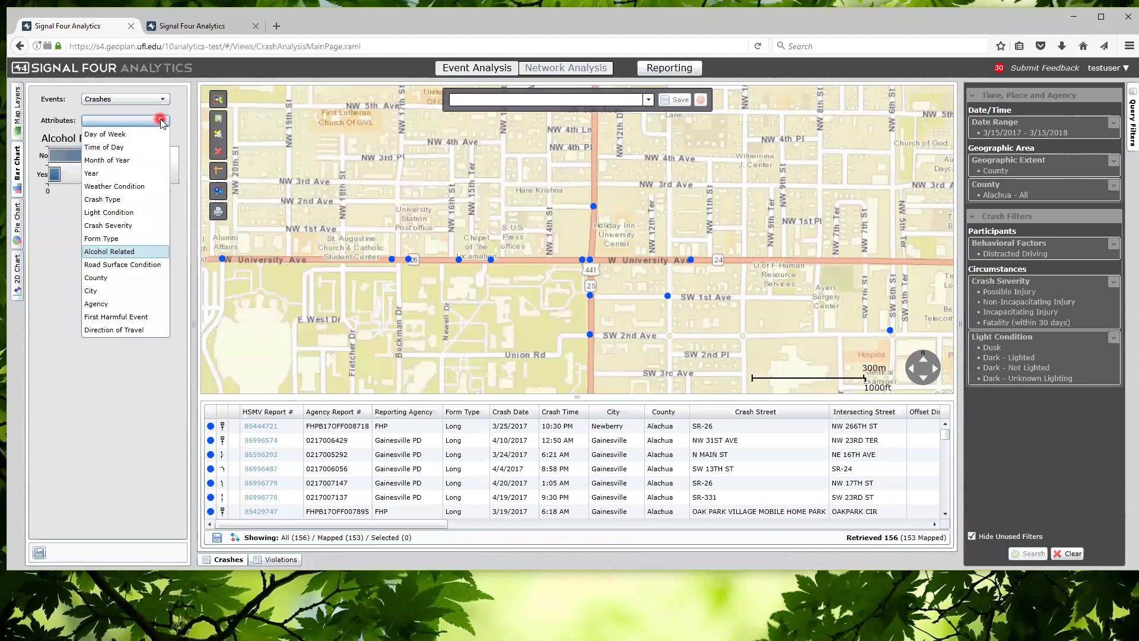
click(141, 186)
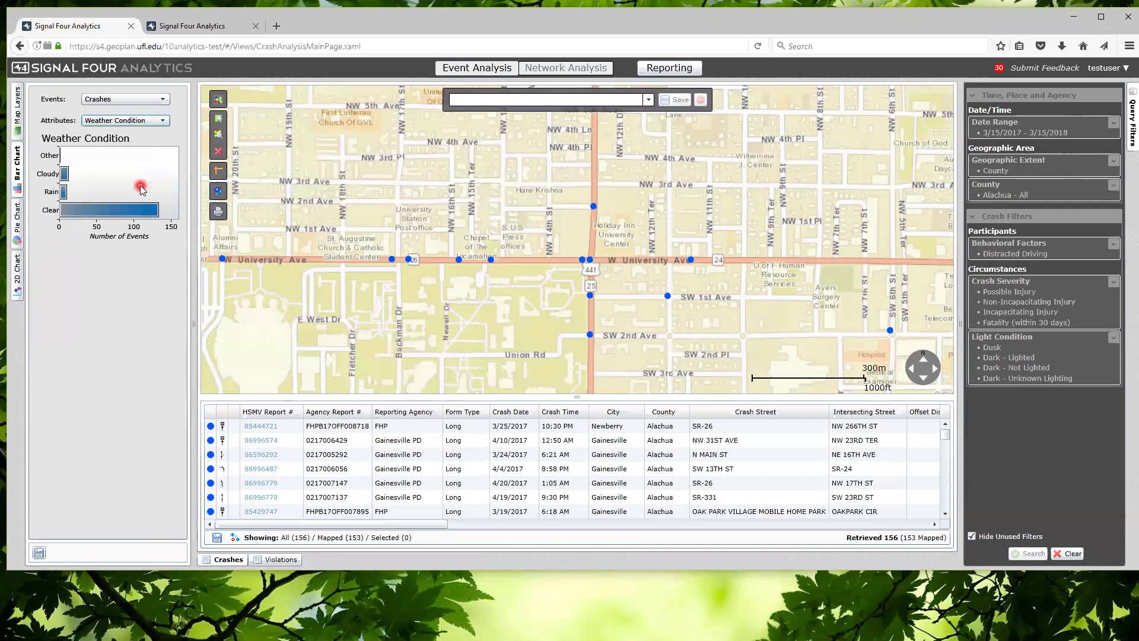
click(164, 121)
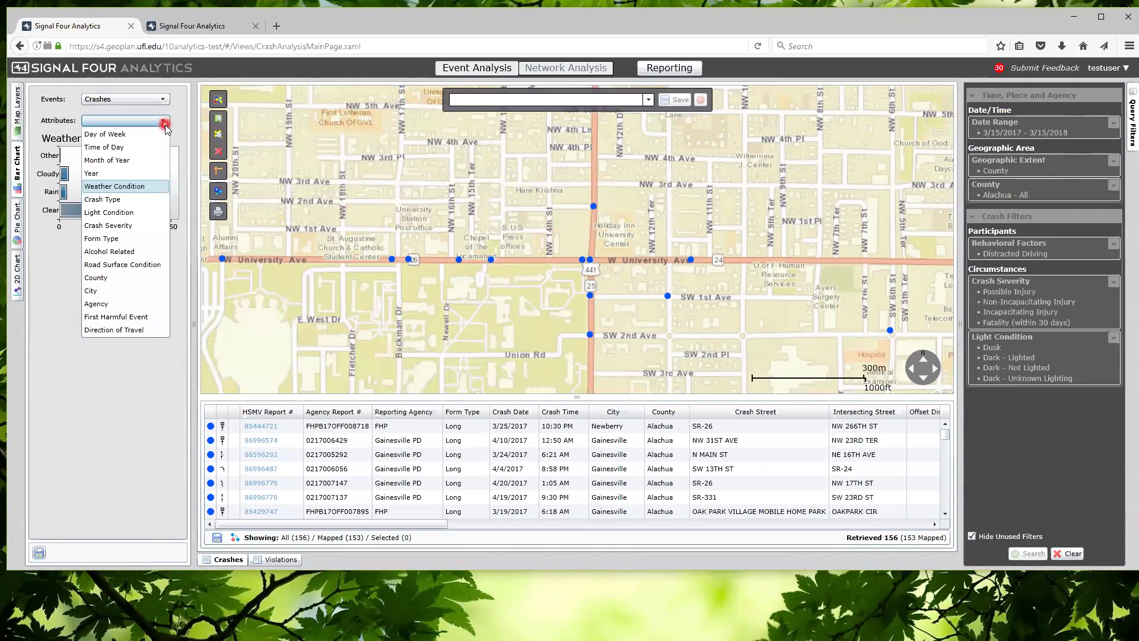
click(139, 330)
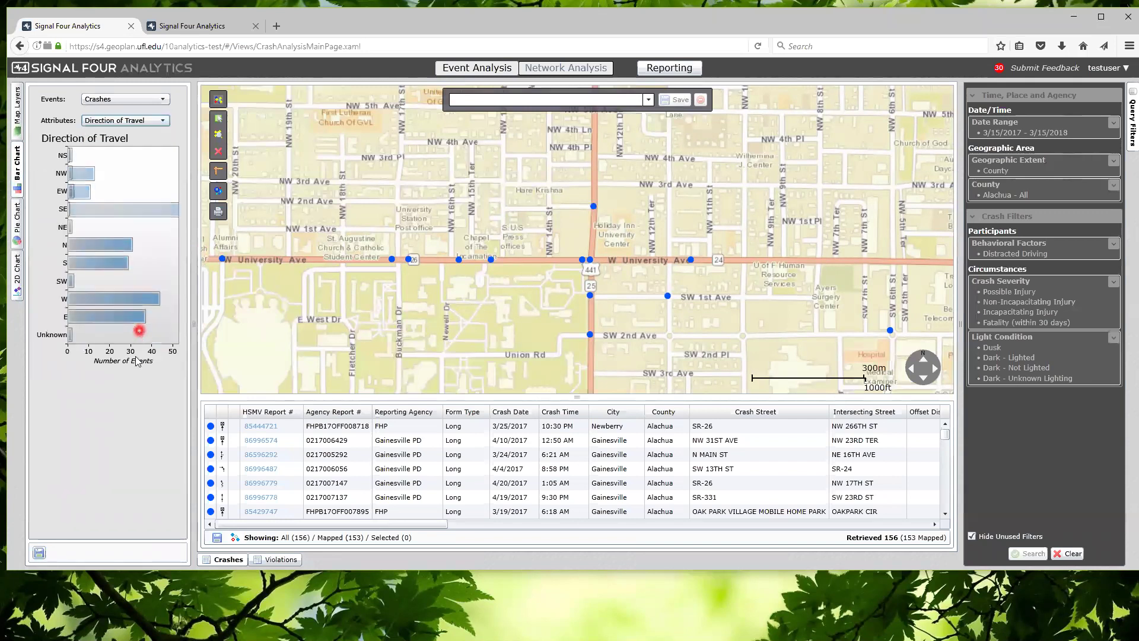
Resize the chart panel and check the crash count for the W direction bar
drag(202, 289, 266, 291)
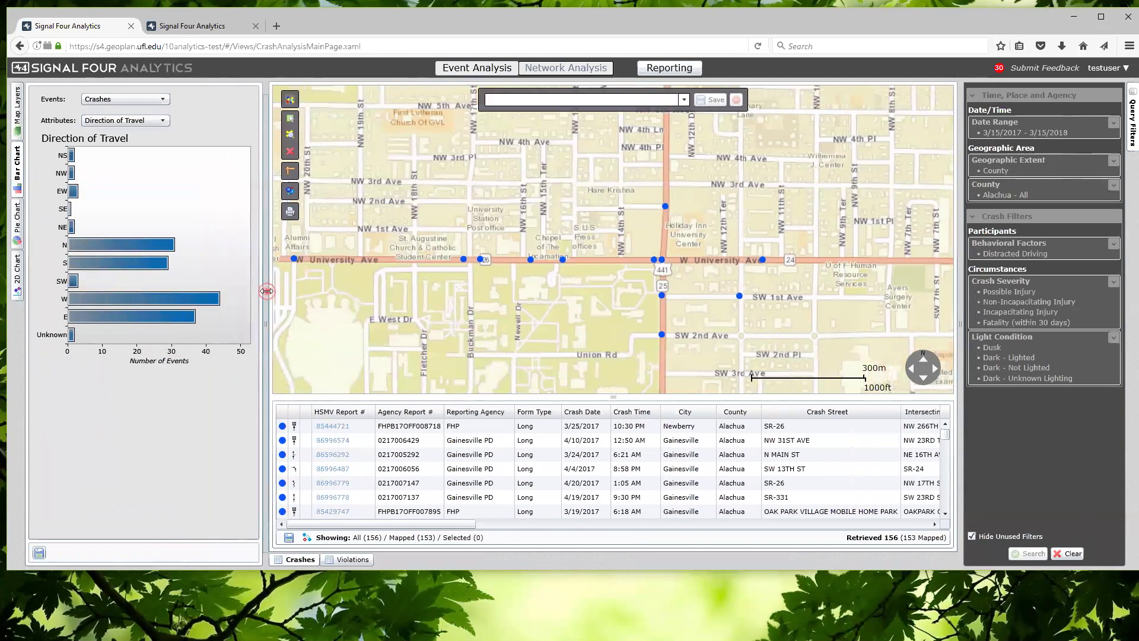
click(174, 301)
drag(261, 257, 212, 260)
click(143, 123)
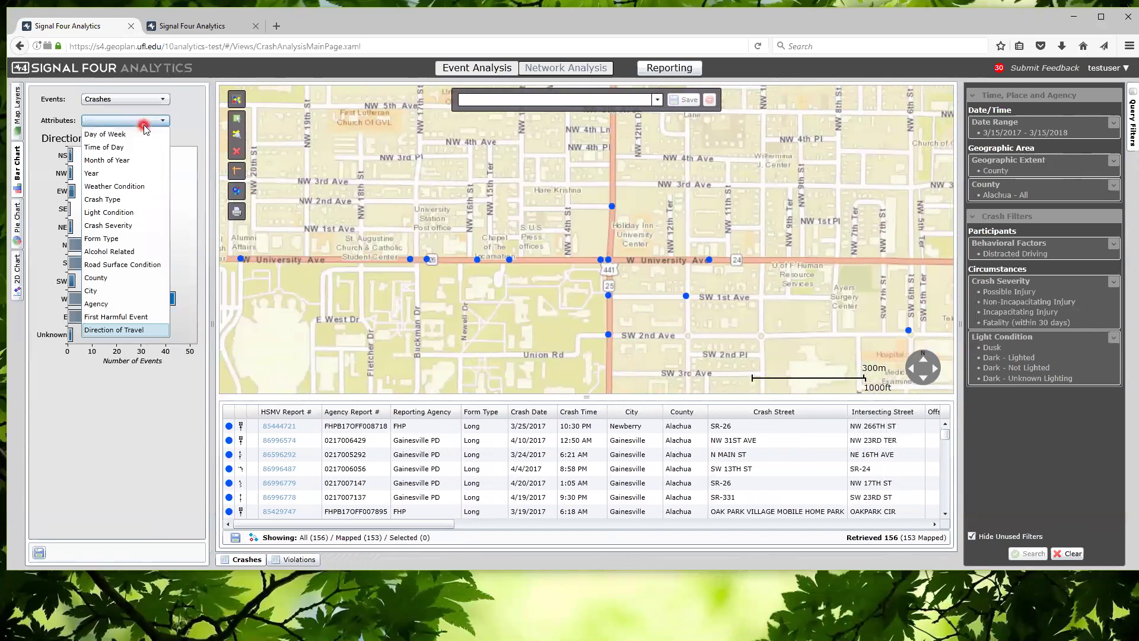
click(196, 117)
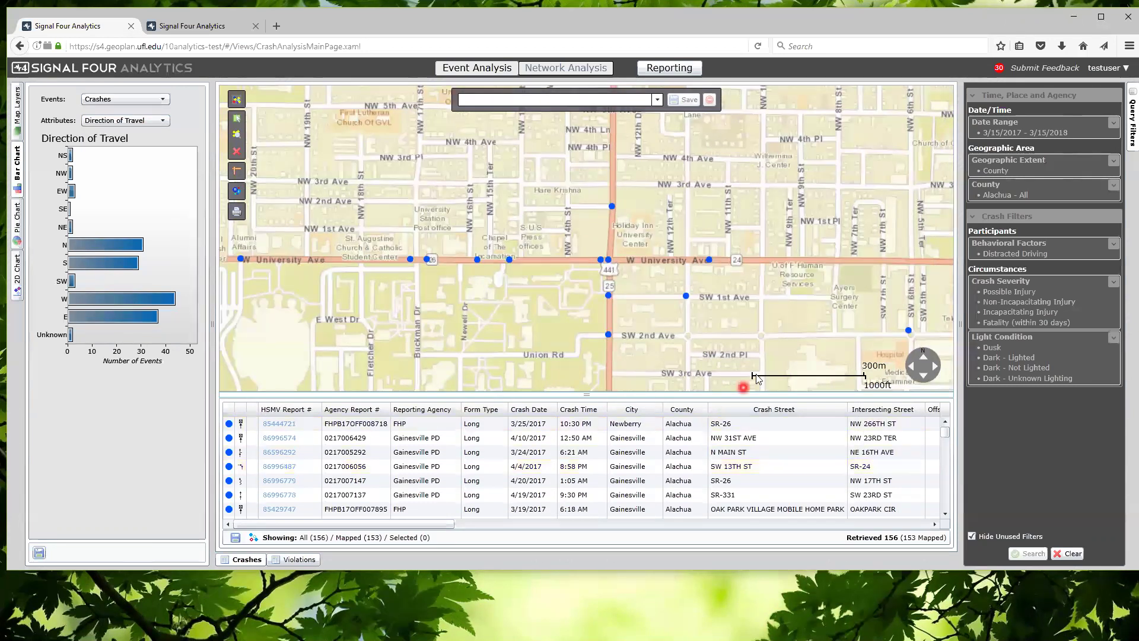
drag(758, 350, 701, 336)
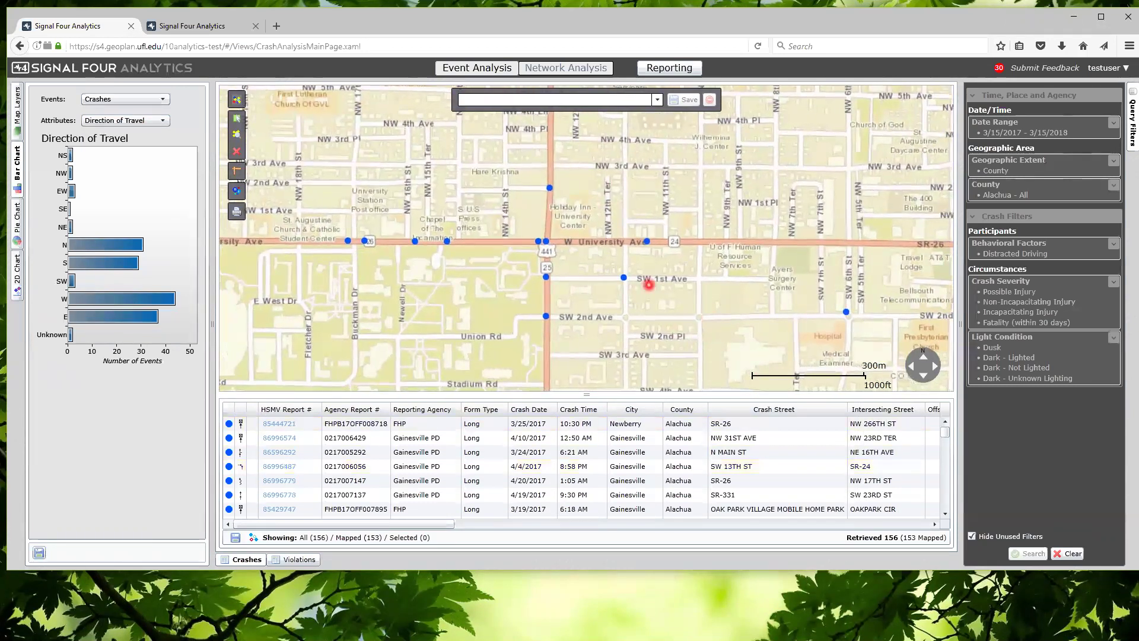
Split the crash clusters into individual points and switch the base map to Grayscale
scroll(649, 285, down, 2)
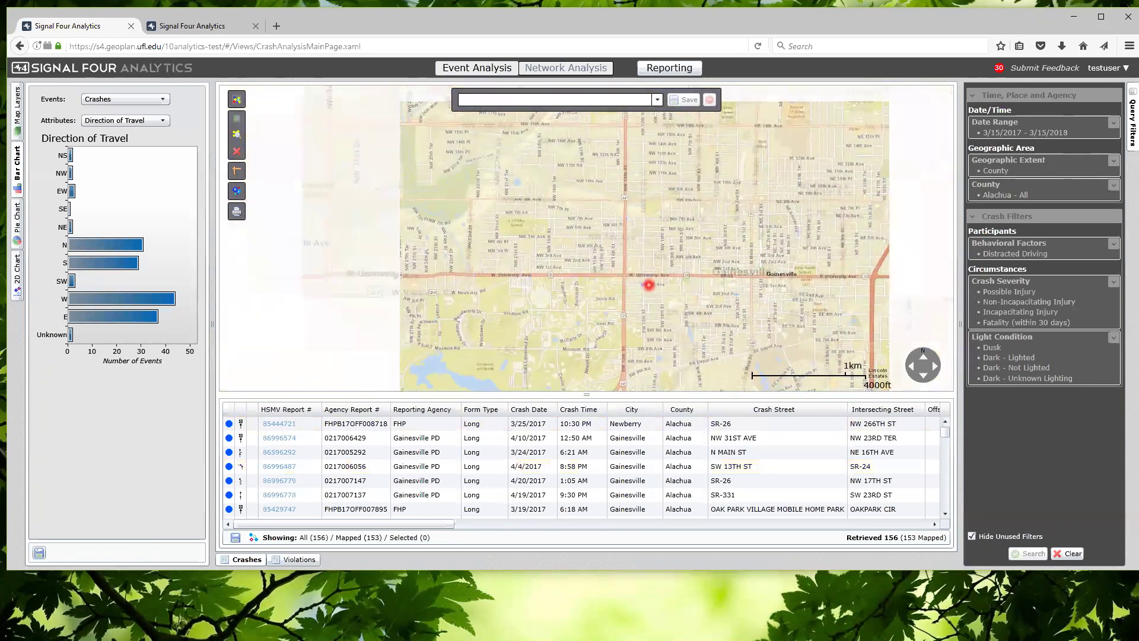
click(240, 192)
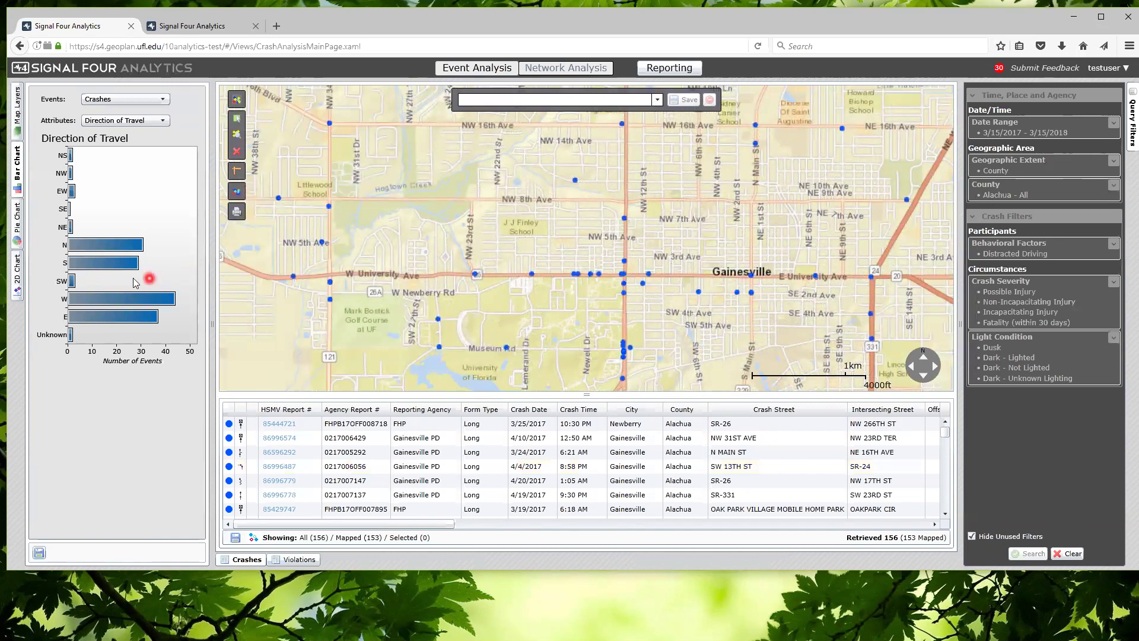
click(21, 120)
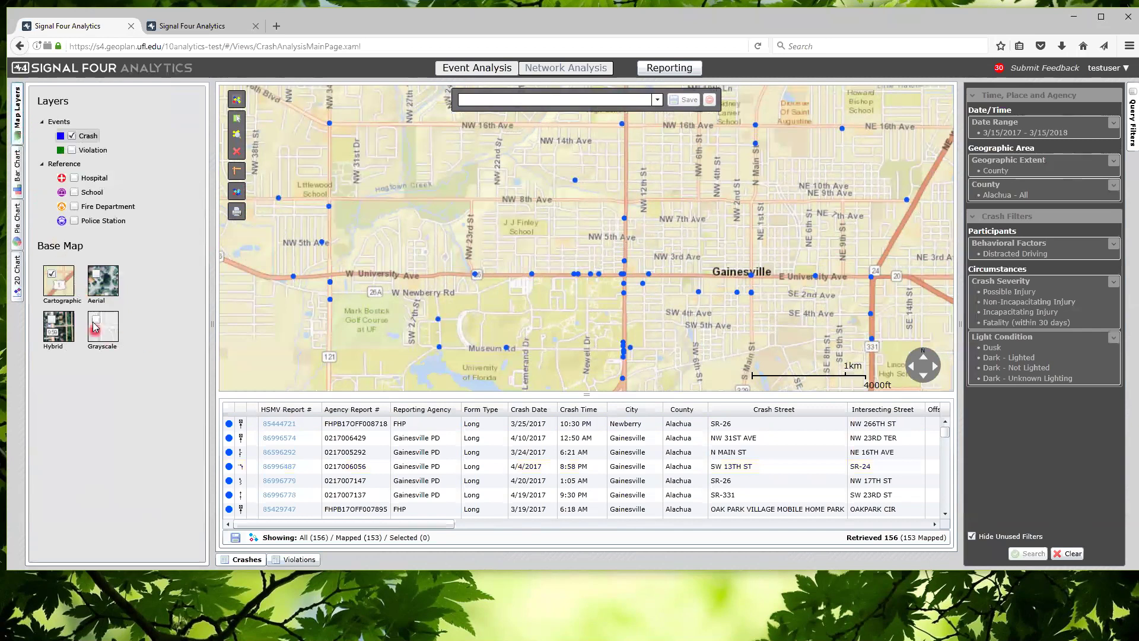
click(102, 326)
Zoom the map to full extent so every crash across Alachua County is visible
scroll(636, 248, down, 2)
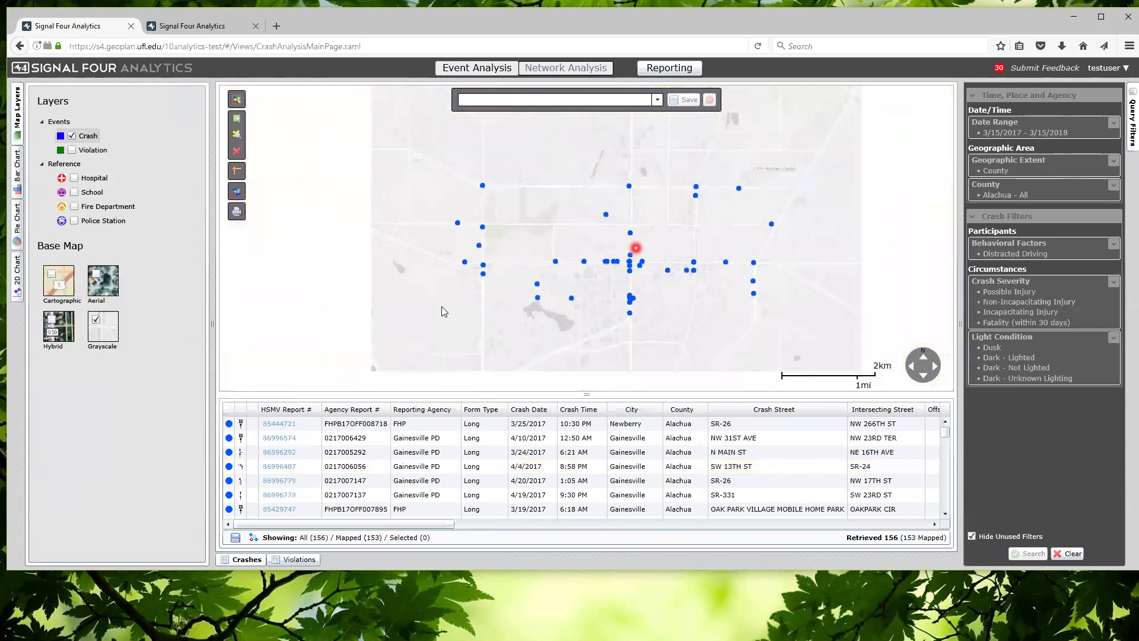
scroll(636, 248, down, 1)
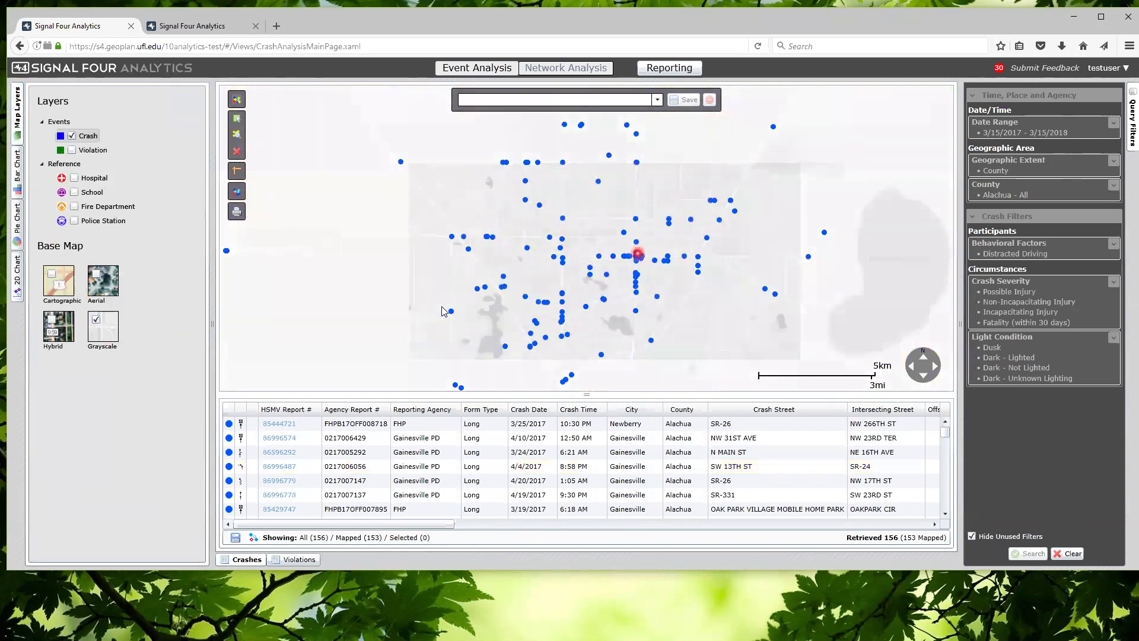
scroll(441, 306, up, 1)
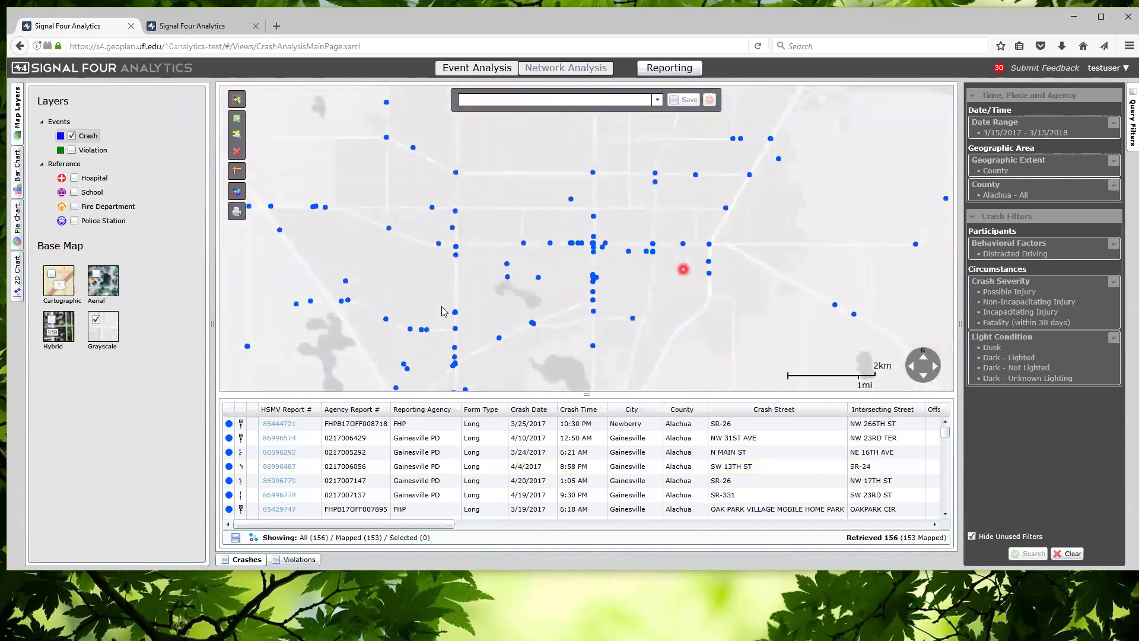
scroll(441, 308, down, 1)
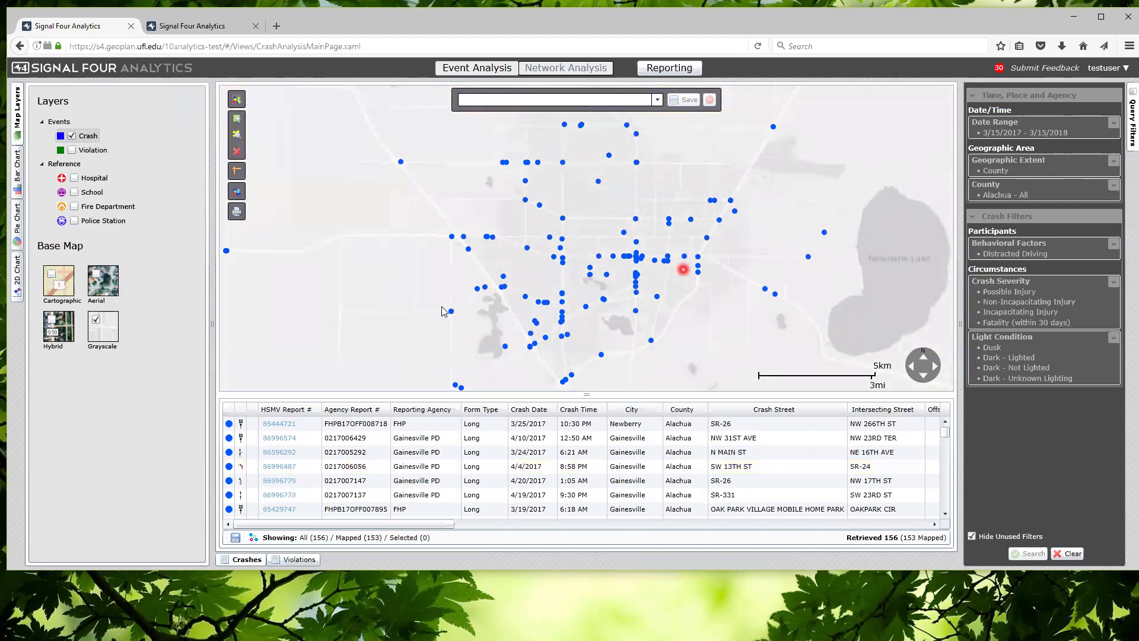
scroll(443, 311, down, 1)
drag(715, 294, 637, 295)
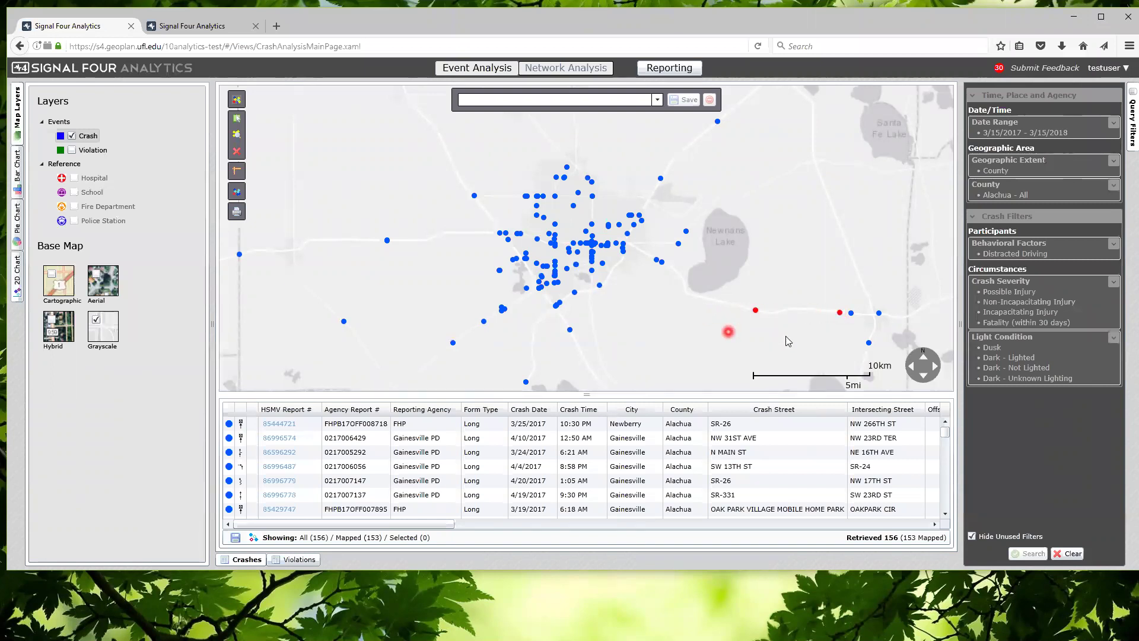
mouse_move(912, 377)
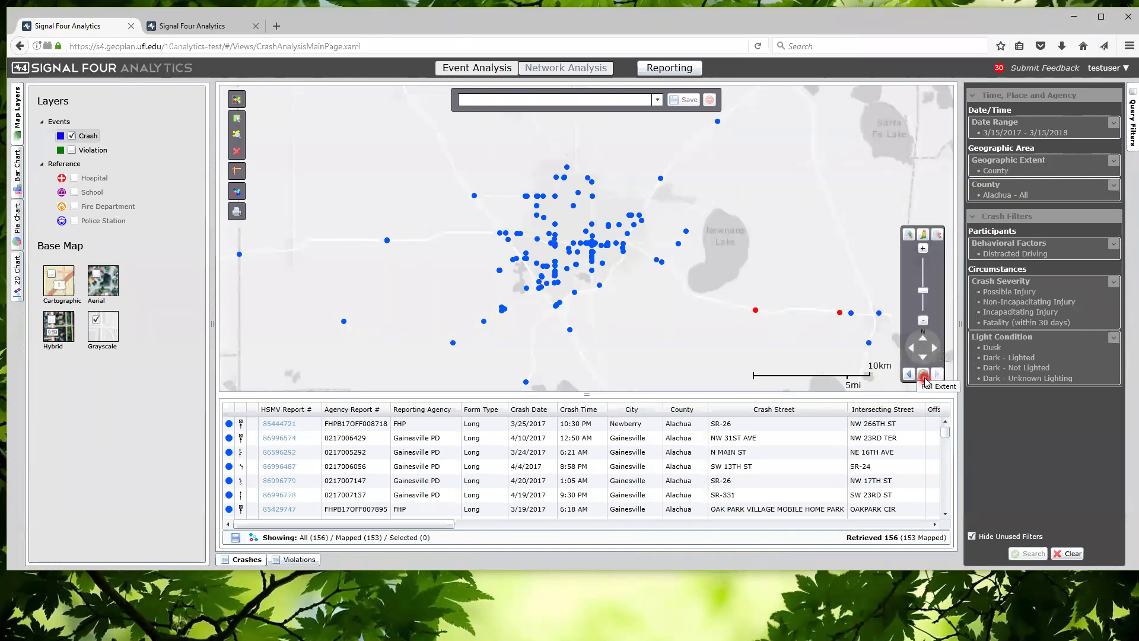
click(925, 380)
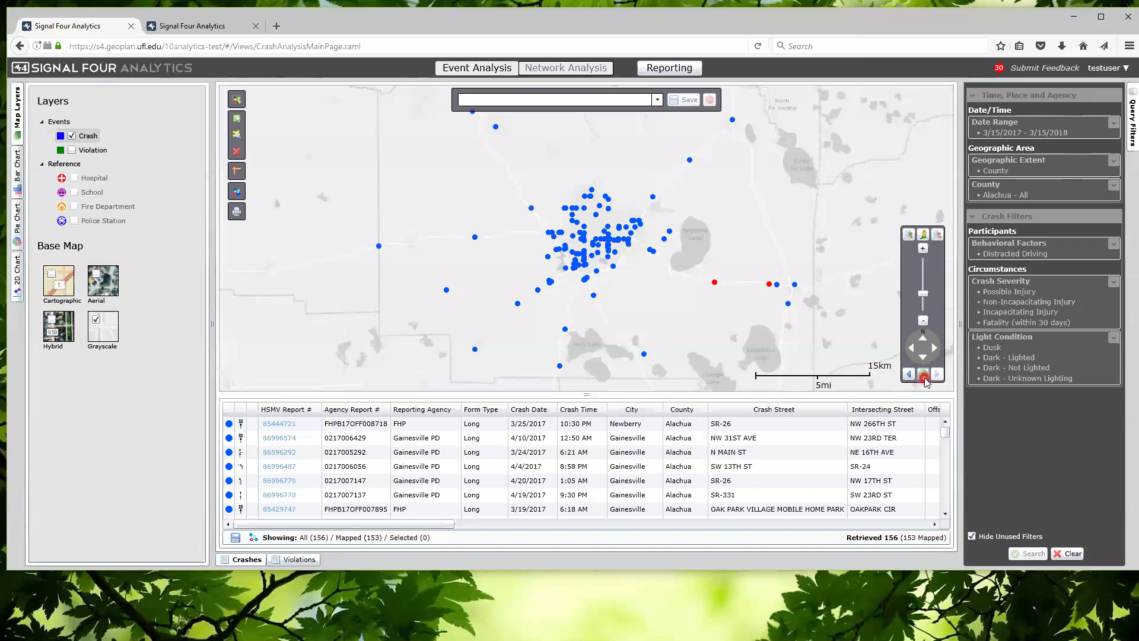
Switch back to the Cartographic base map and bring up the Print Map preview
click(239, 213)
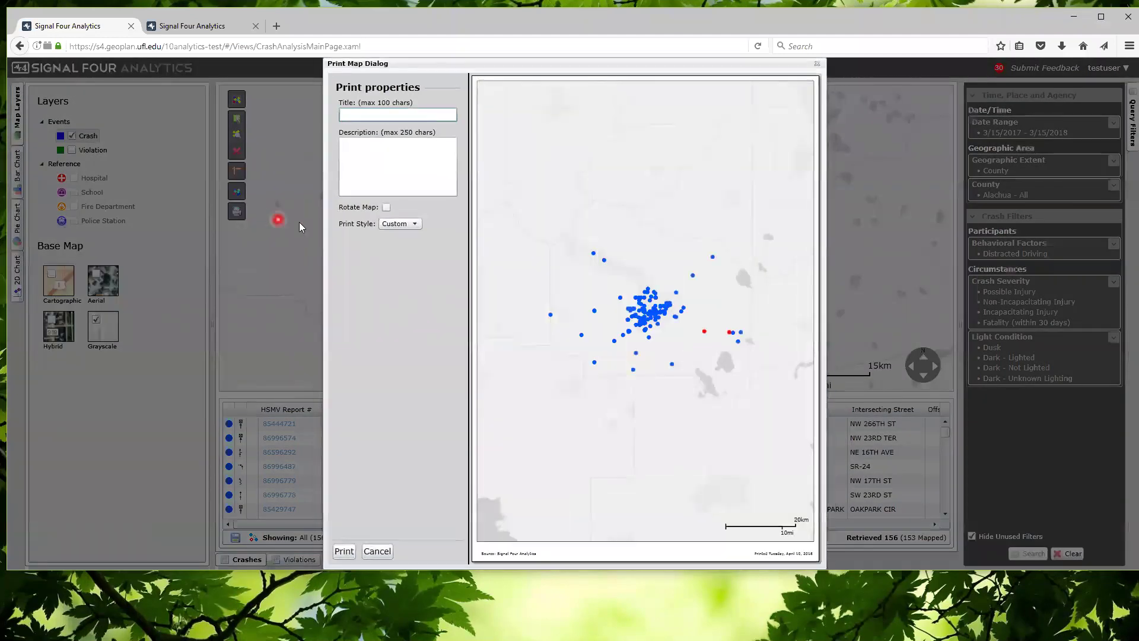
click(391, 169)
click(388, 115)
click(814, 64)
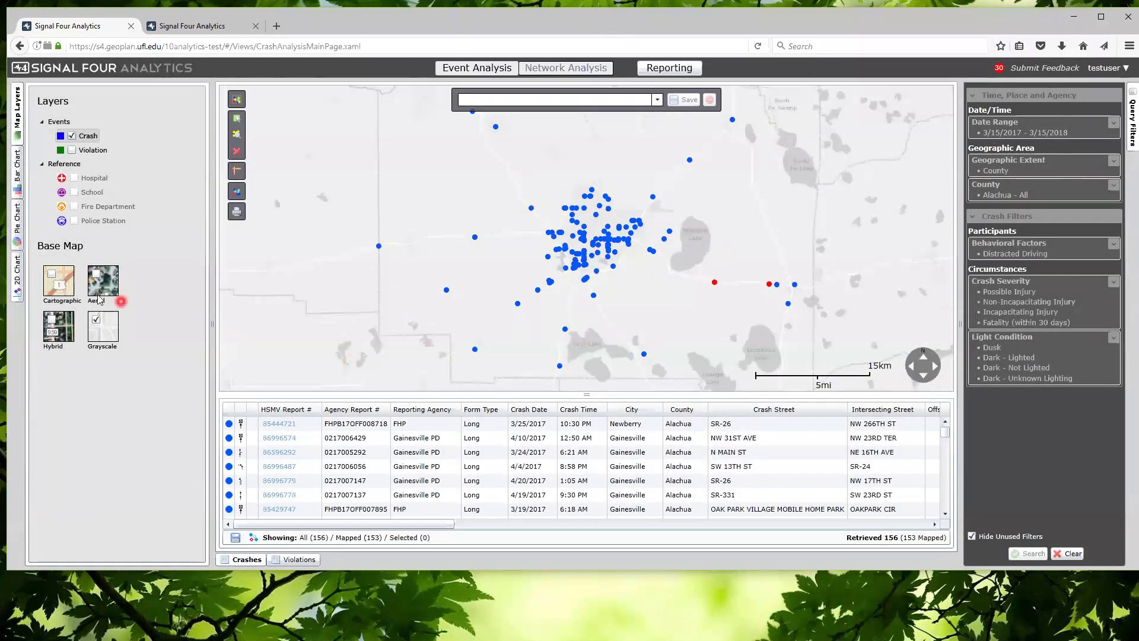
click(54, 277)
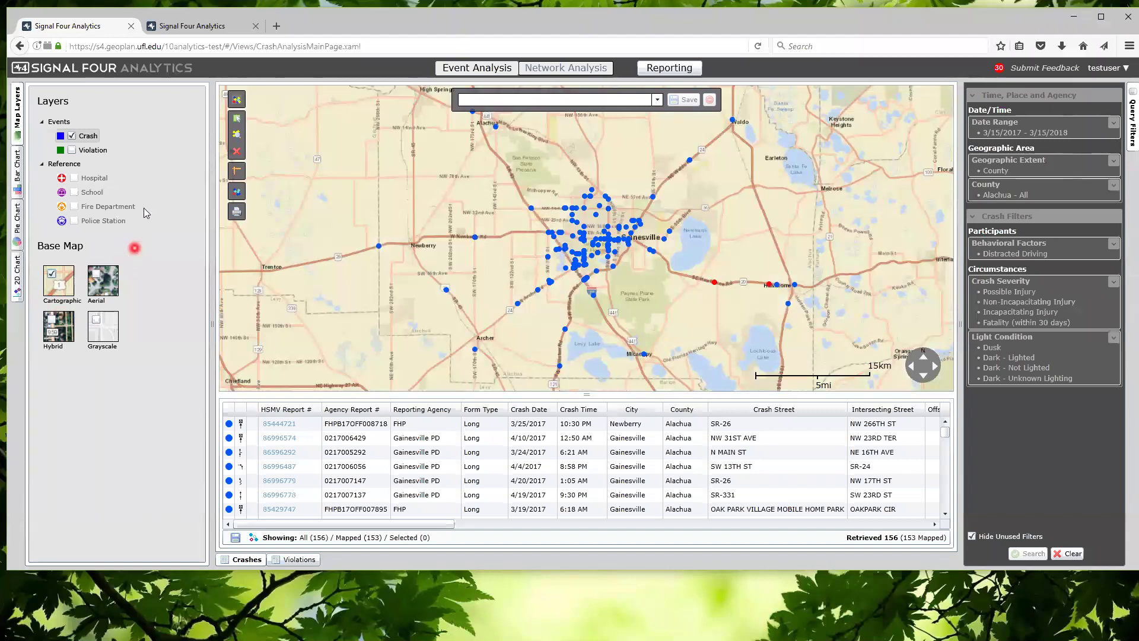
click(237, 213)
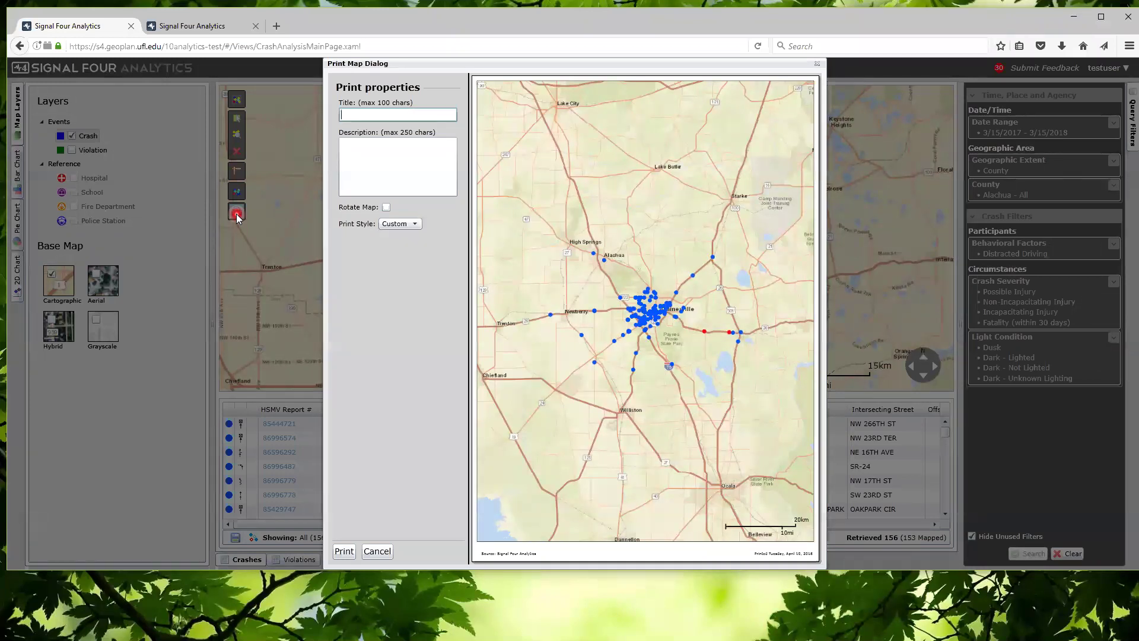
Title the print 'Alachua Distracted Crashes' with description '2017-2018 crash injuries in the dark and distracted'
click(362, 114)
text(Alachua Distracted Crashes)
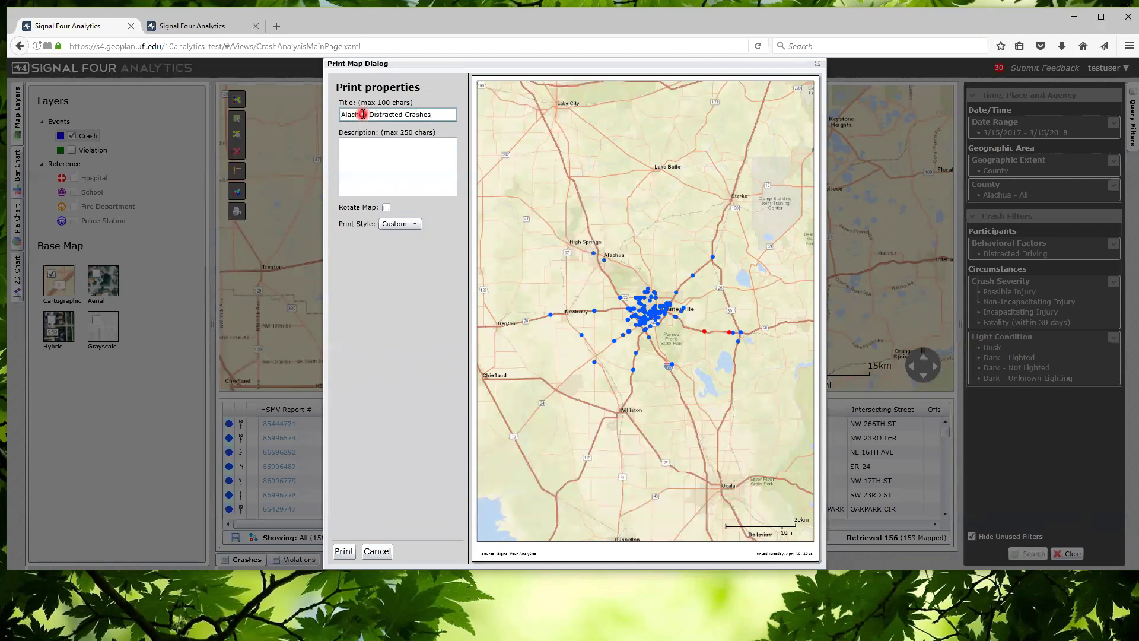
click(381, 166)
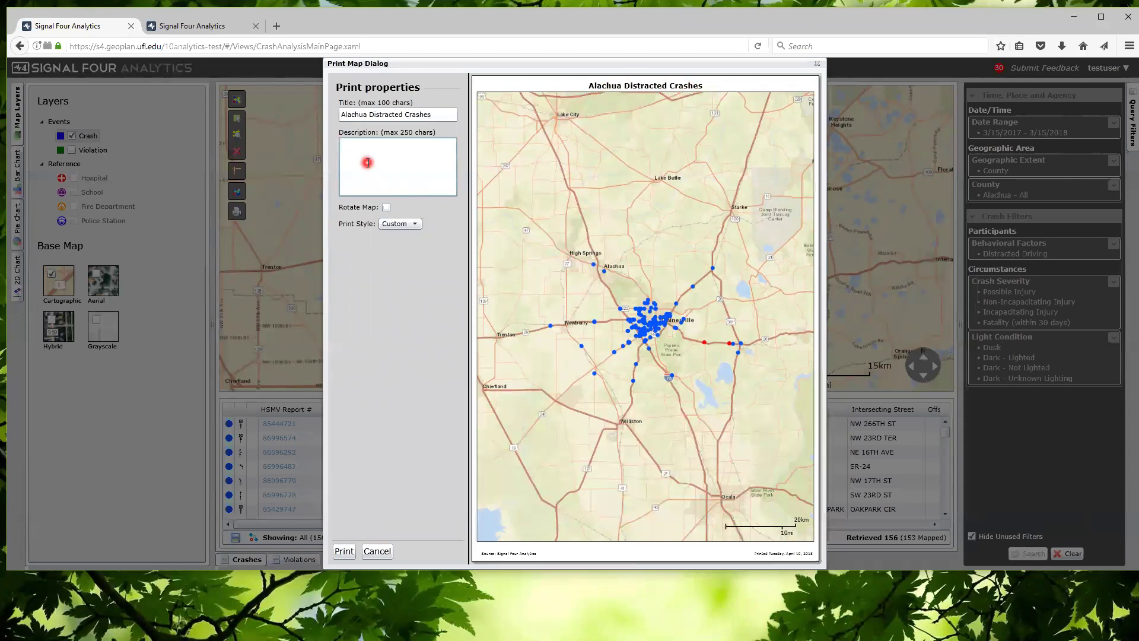
text(2017-2018  crash injuries in the dark and distracted)
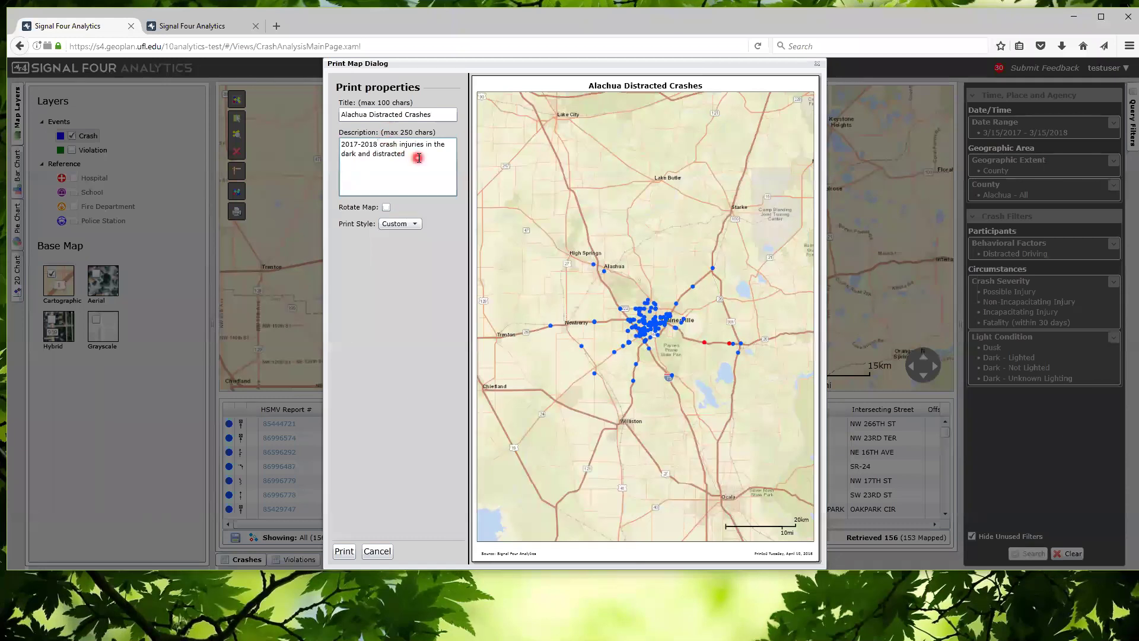
click(444, 112)
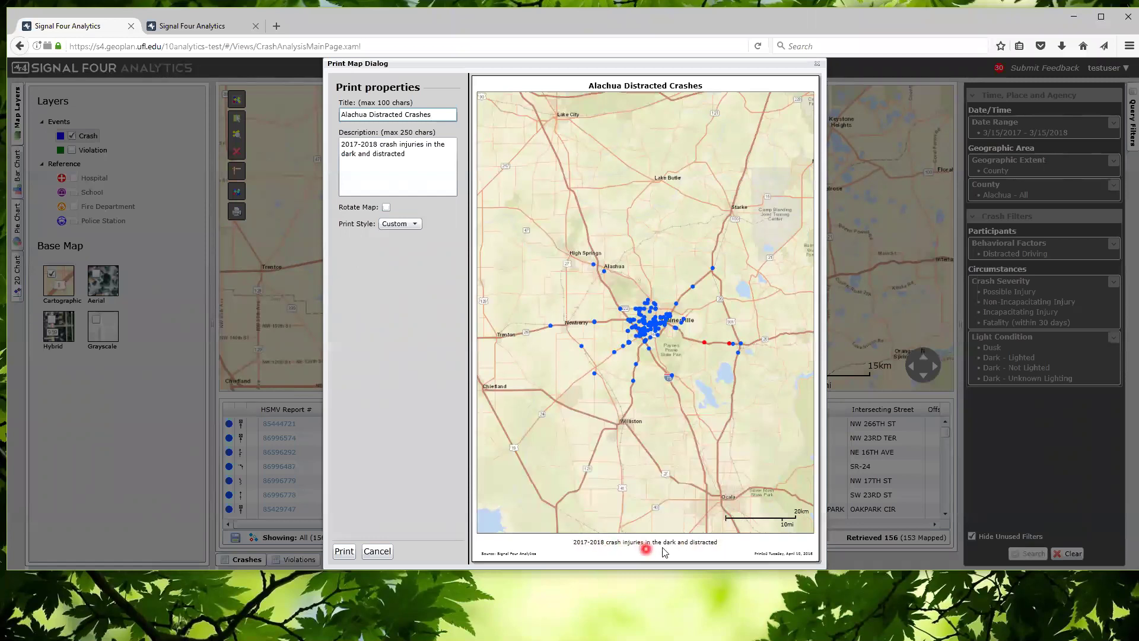
Print the titled map using Microsoft Print to PDF as the printer
click(346, 551)
click(186, 83)
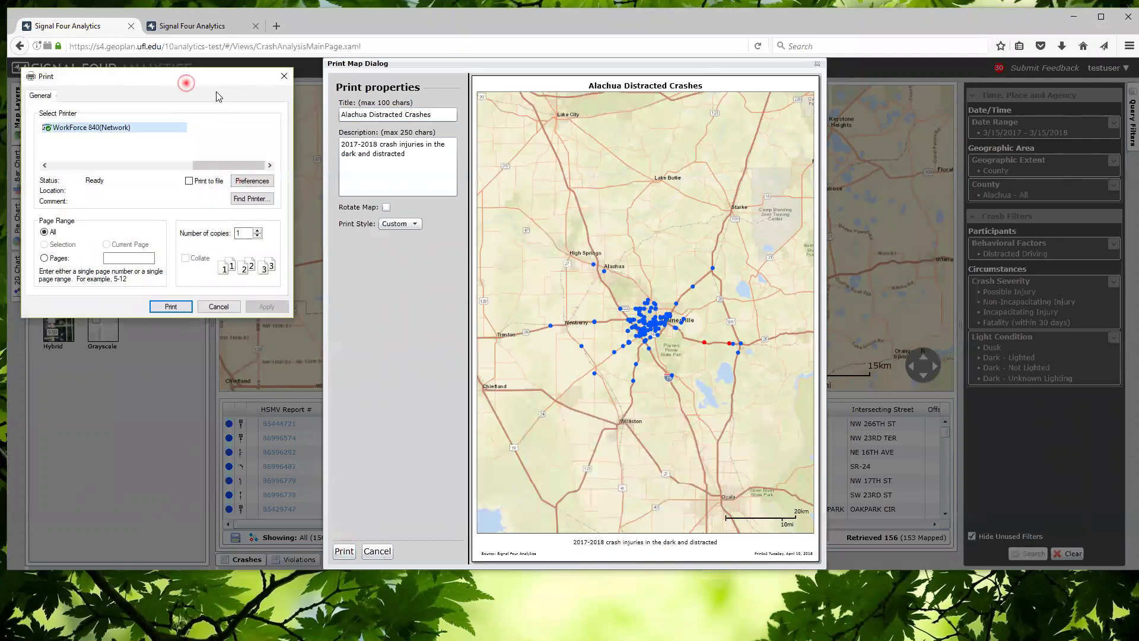
drag(186, 84, 401, 137)
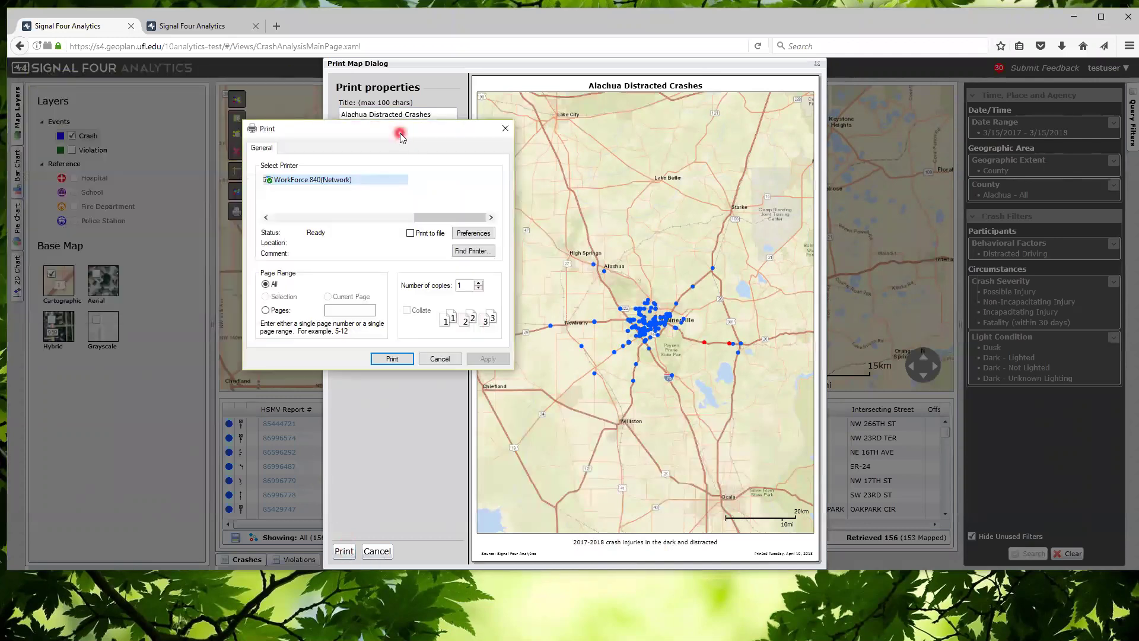
click(455, 218)
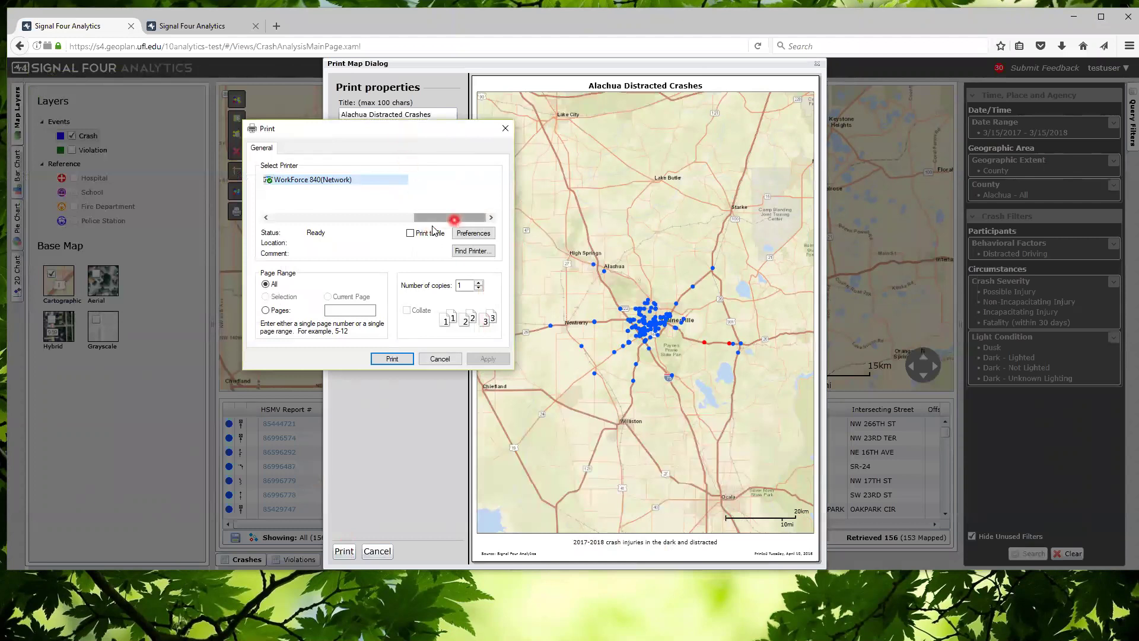
drag(433, 227, 292, 221)
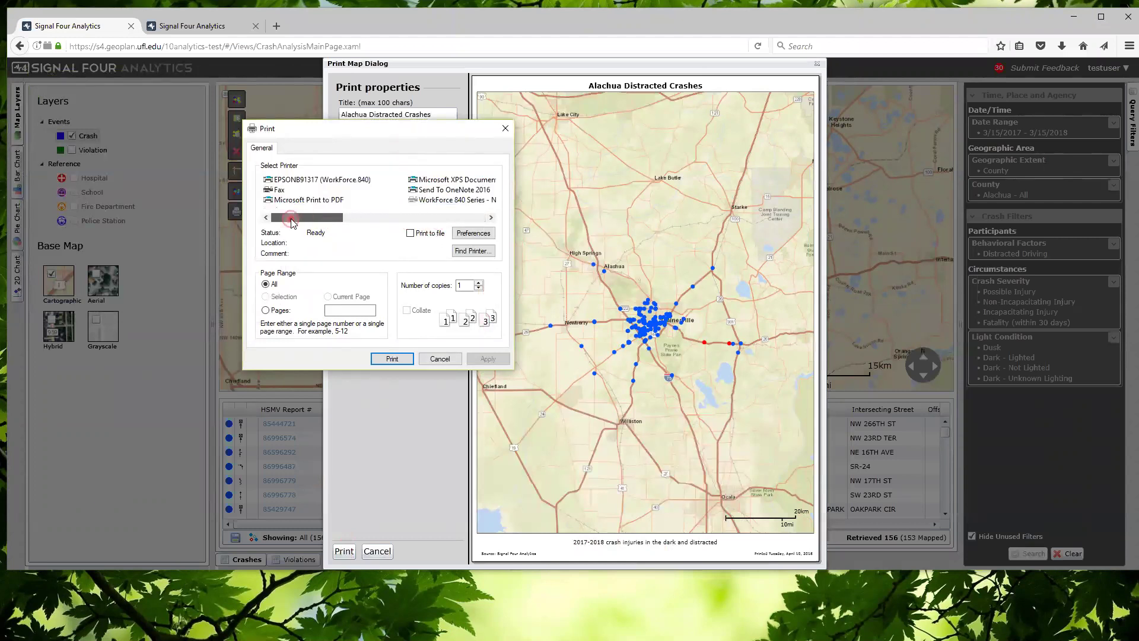
click(299, 203)
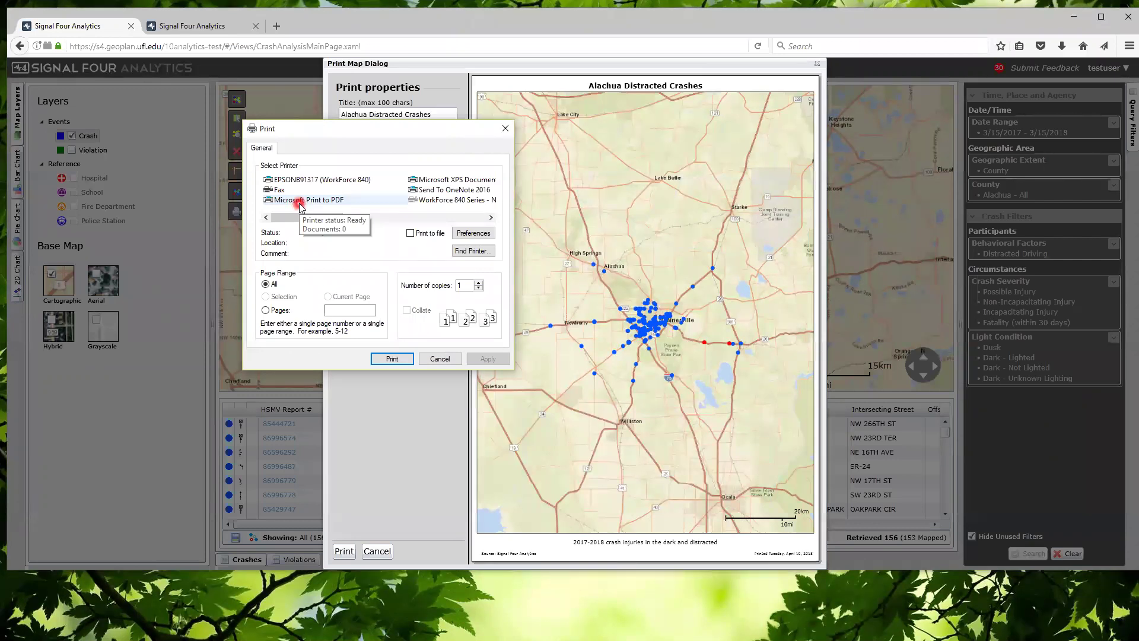
click(300, 202)
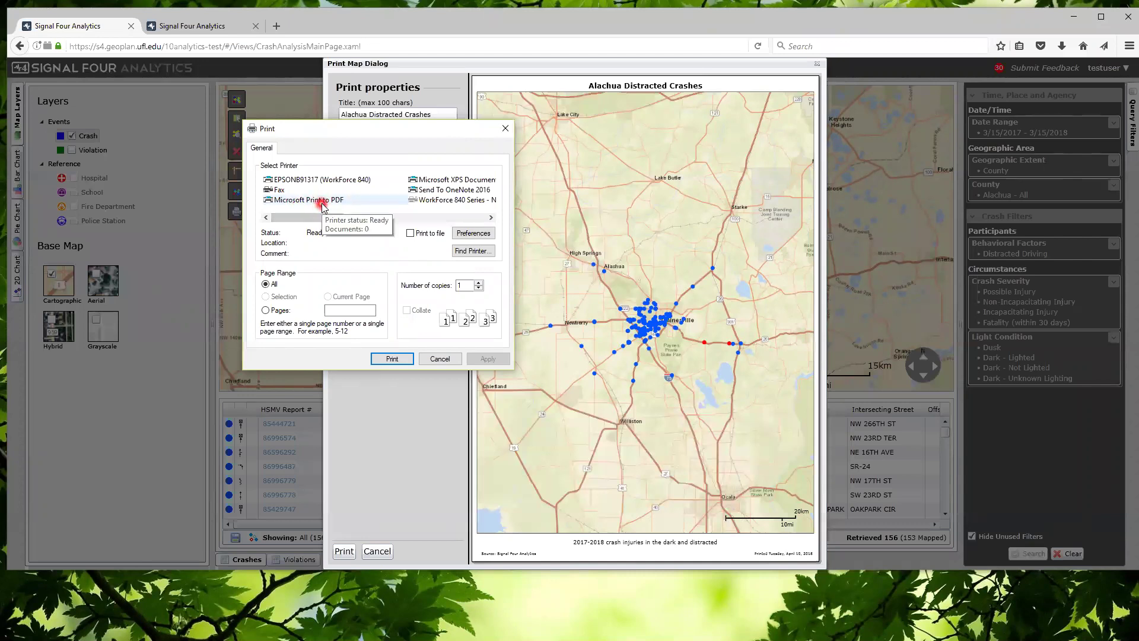
click(321, 202)
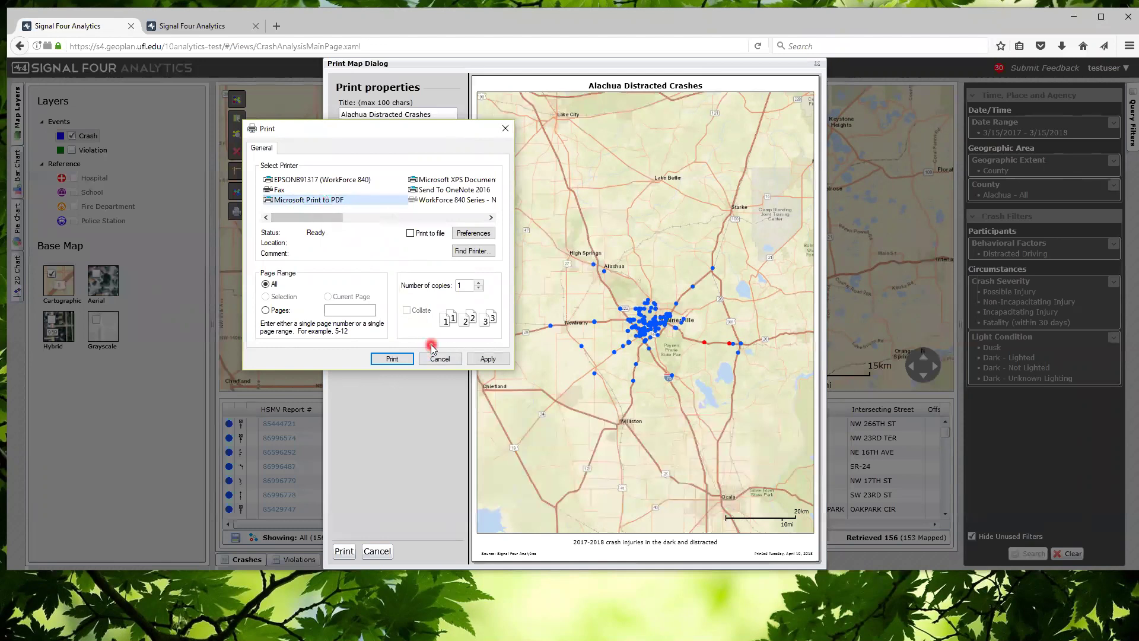
click(394, 359)
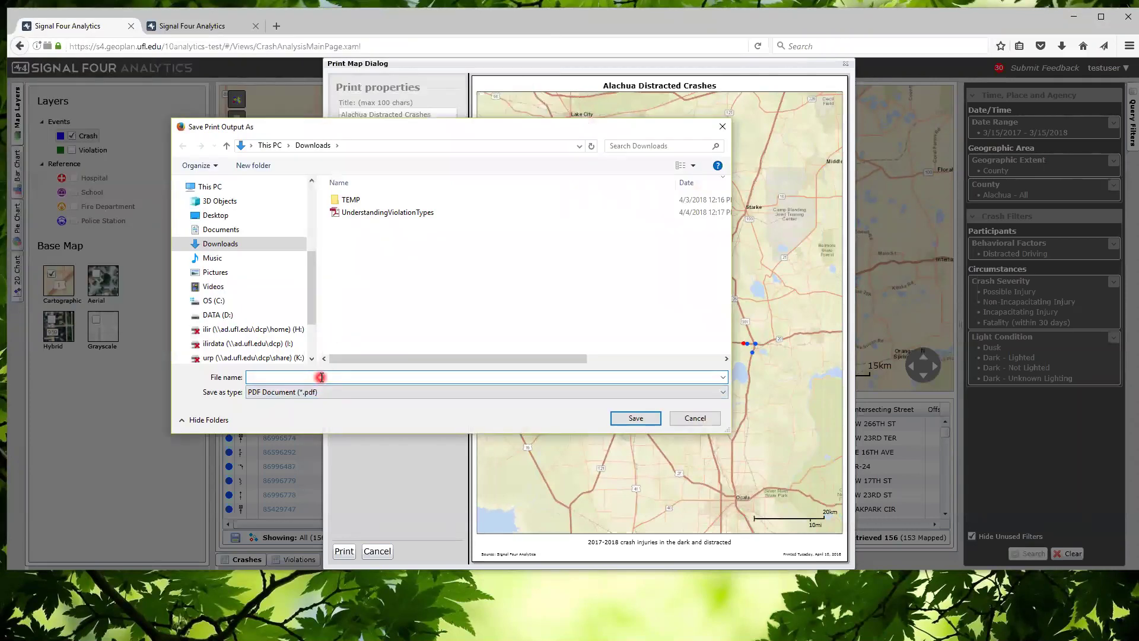
Save the PDF to Downloads as 'Alachua distracted crashes'
text(Alachua distracted crashes)
click(633, 417)
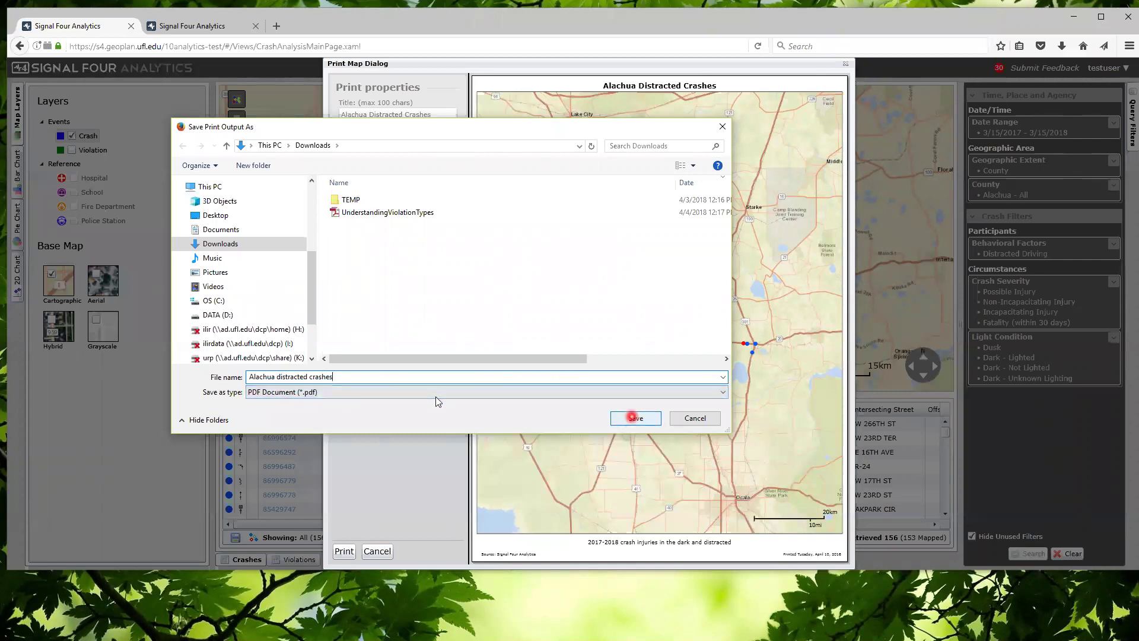
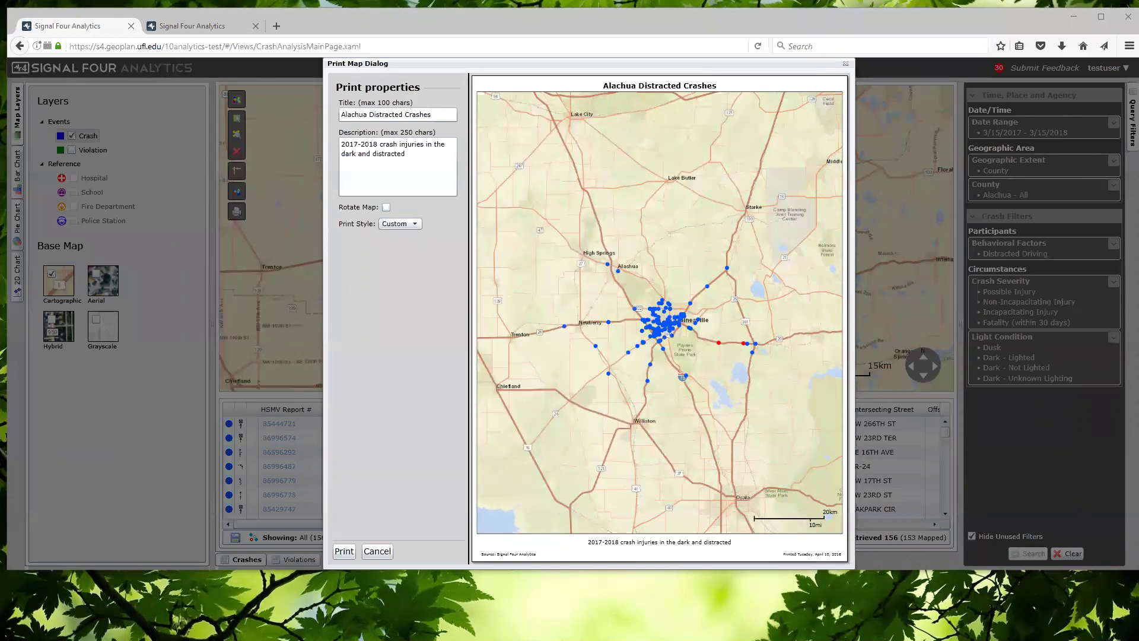
Bring the Downloads folder with the saved 'Alachua distracted crashes' PDF in front of the print dialog
click(367, 372)
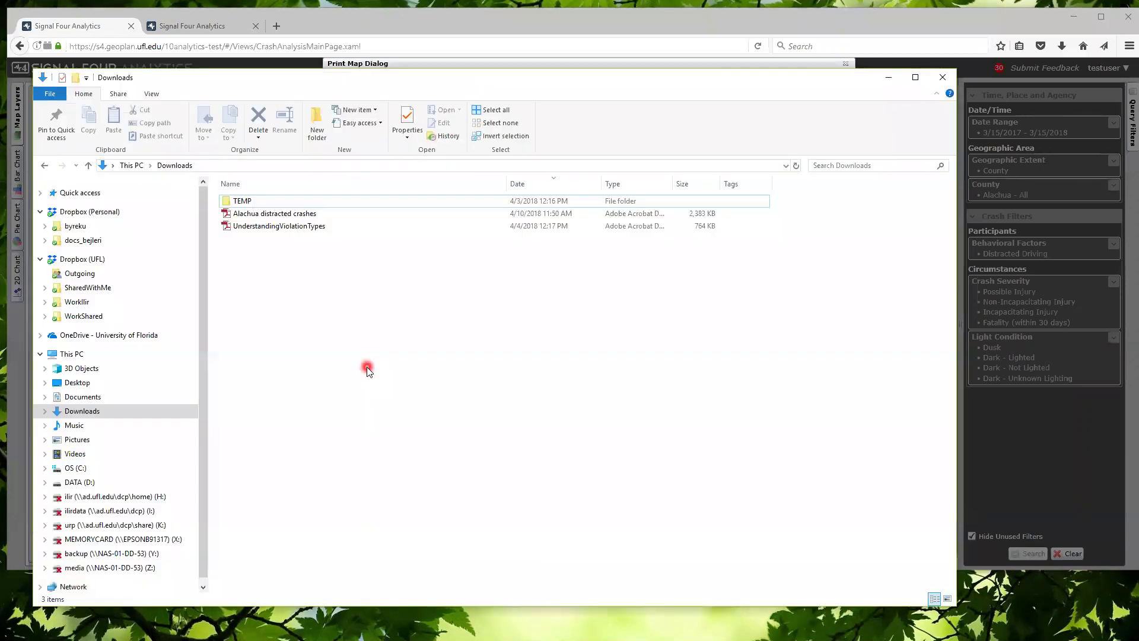
Open 'Alachua distracted crashes.pdf' from Downloads in Adobe Reader
click(301, 213)
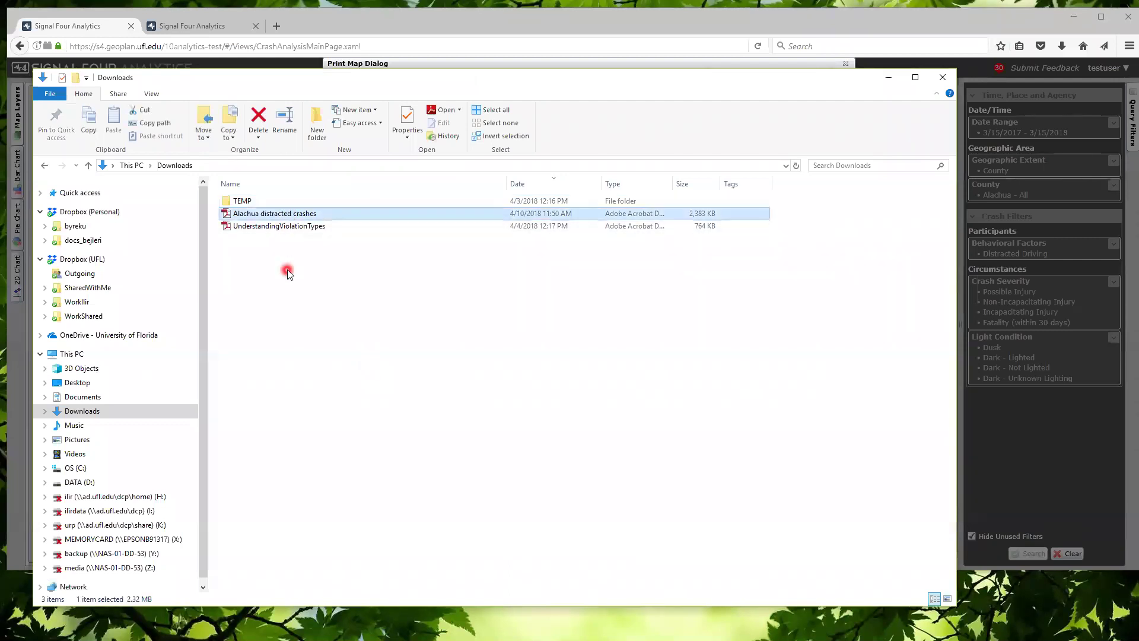
double_click(290, 214)
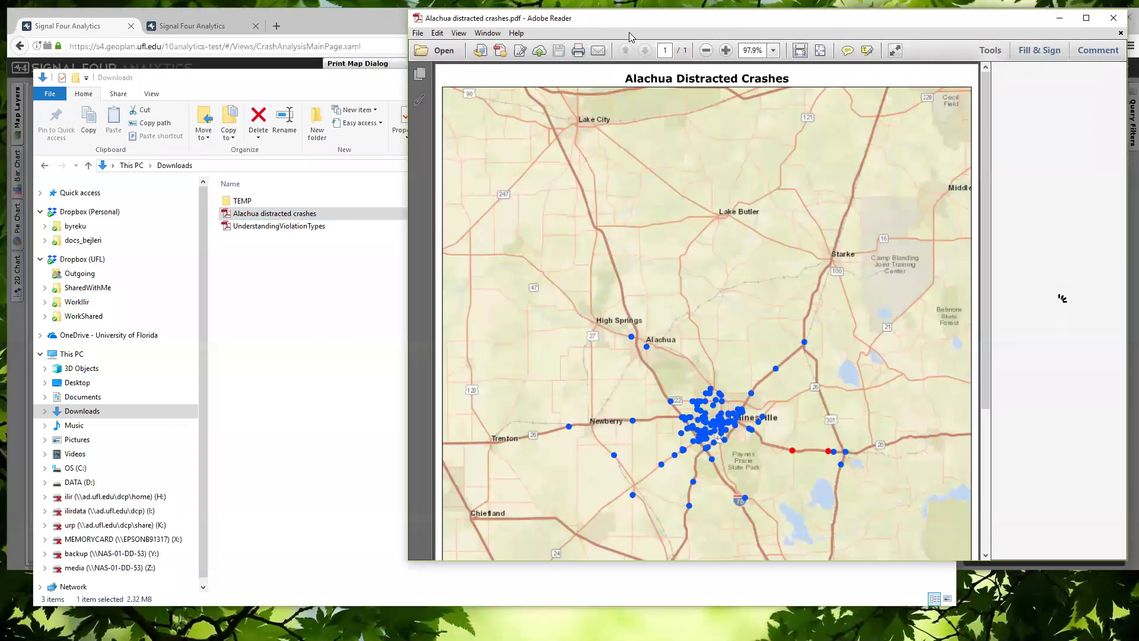
Scroll through the Alachua Distracted Crashes map PDF, shift the Reader window left, then close Reader
scroll(610, 358, down, 2)
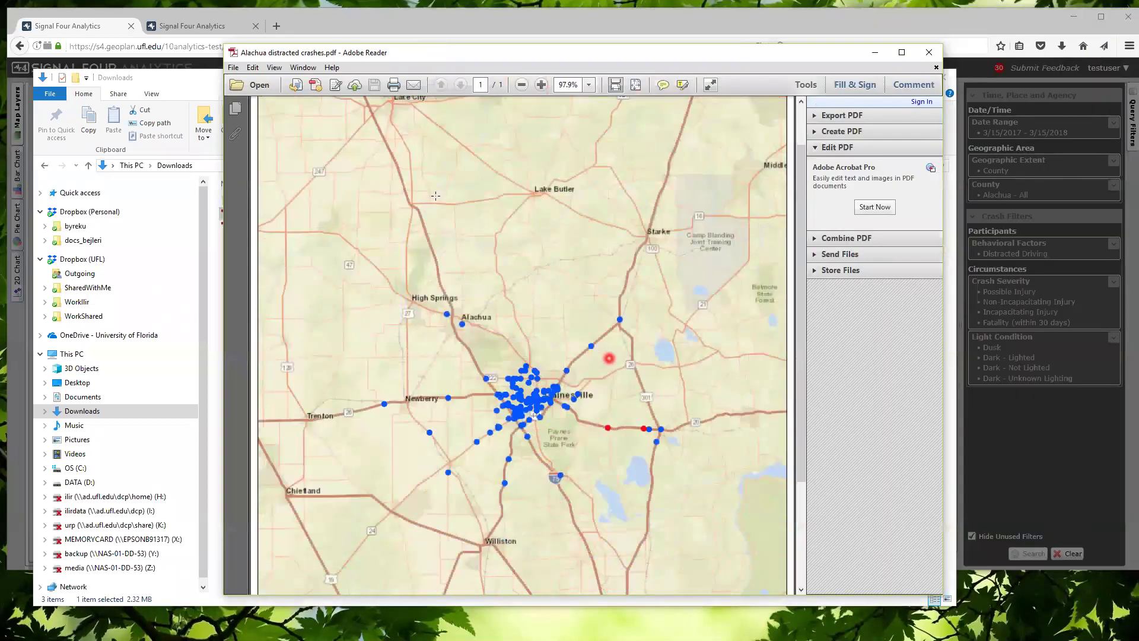
scroll(609, 358, down, 4)
scroll(610, 358, up, 5)
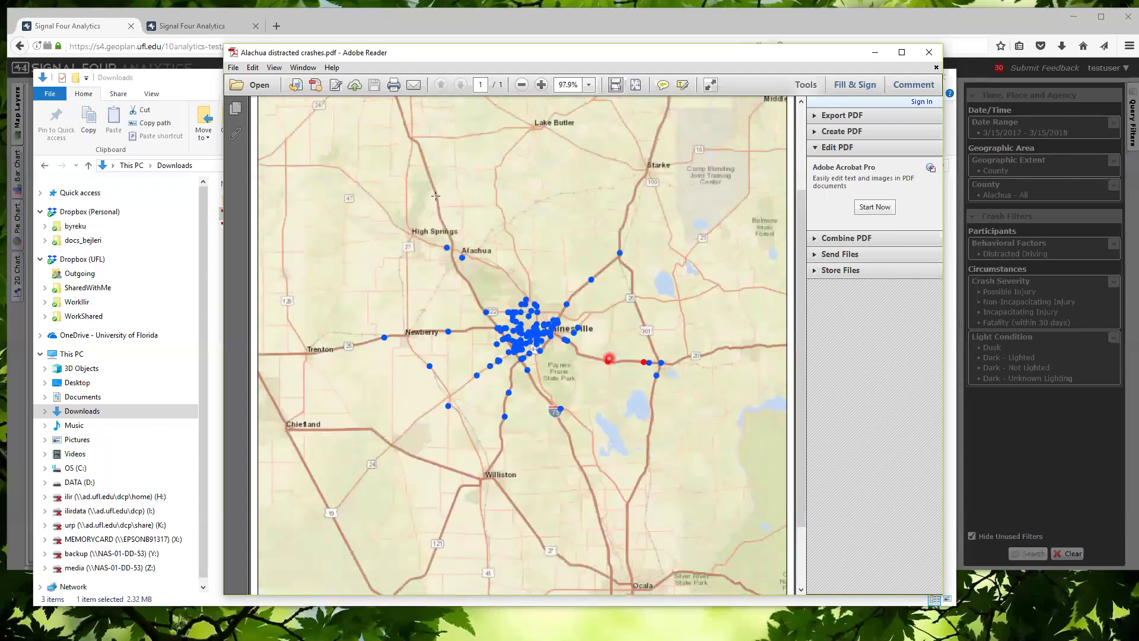
click(734, 55)
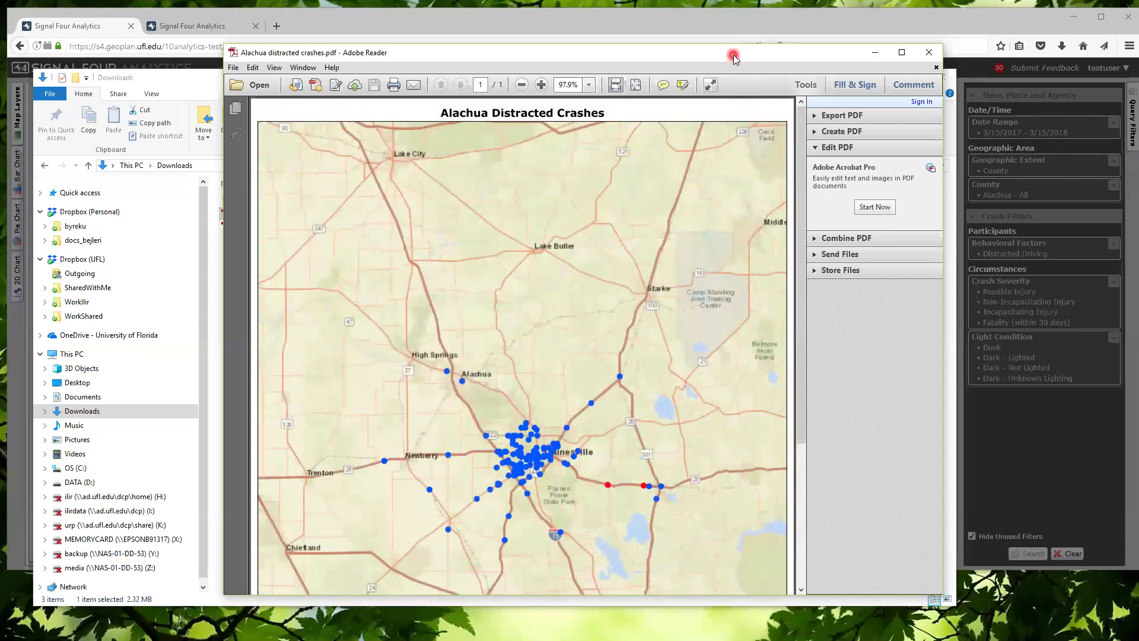
drag(734, 54, 676, 67)
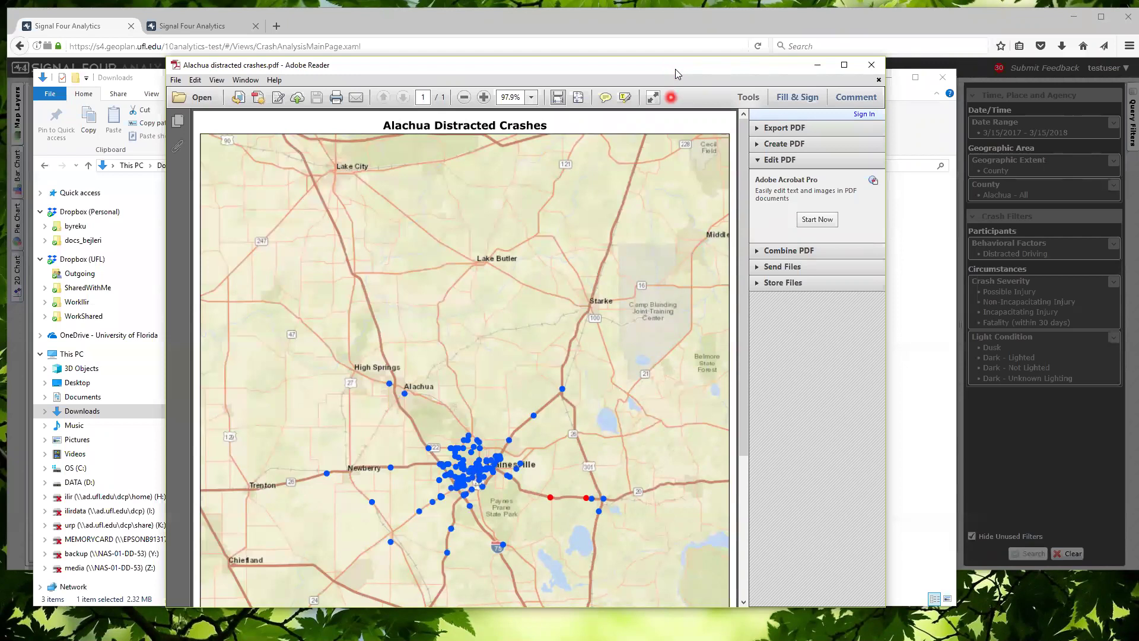
click(871, 65)
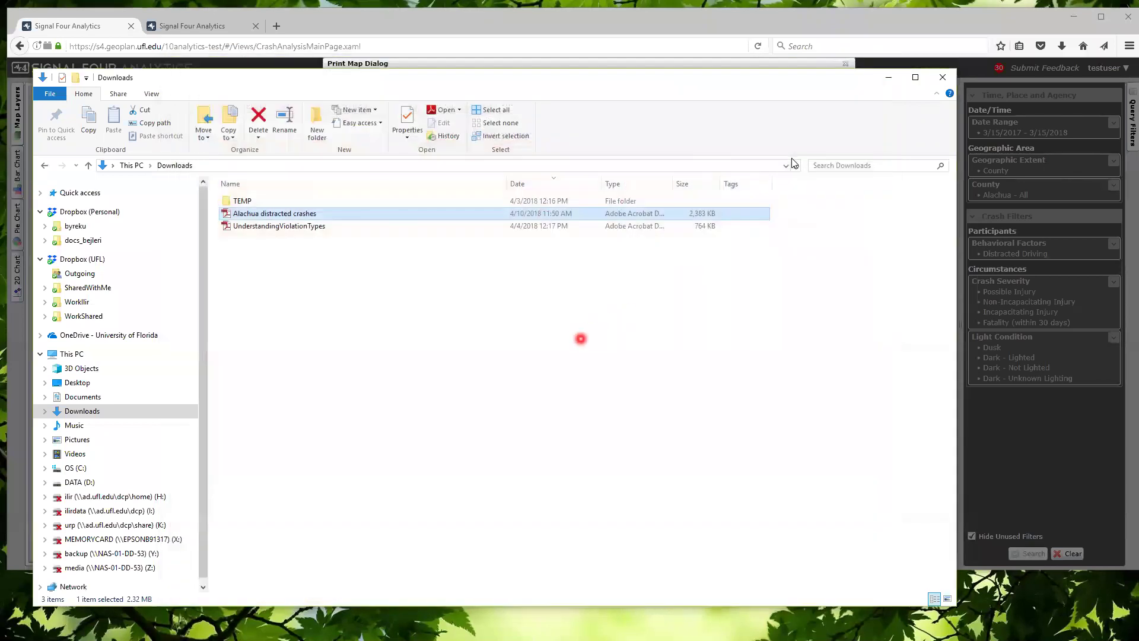
Cancel the Print Map dialog and compare the bar, pie and 2D crash charts, resizing the chart panel
click(889, 78)
click(845, 64)
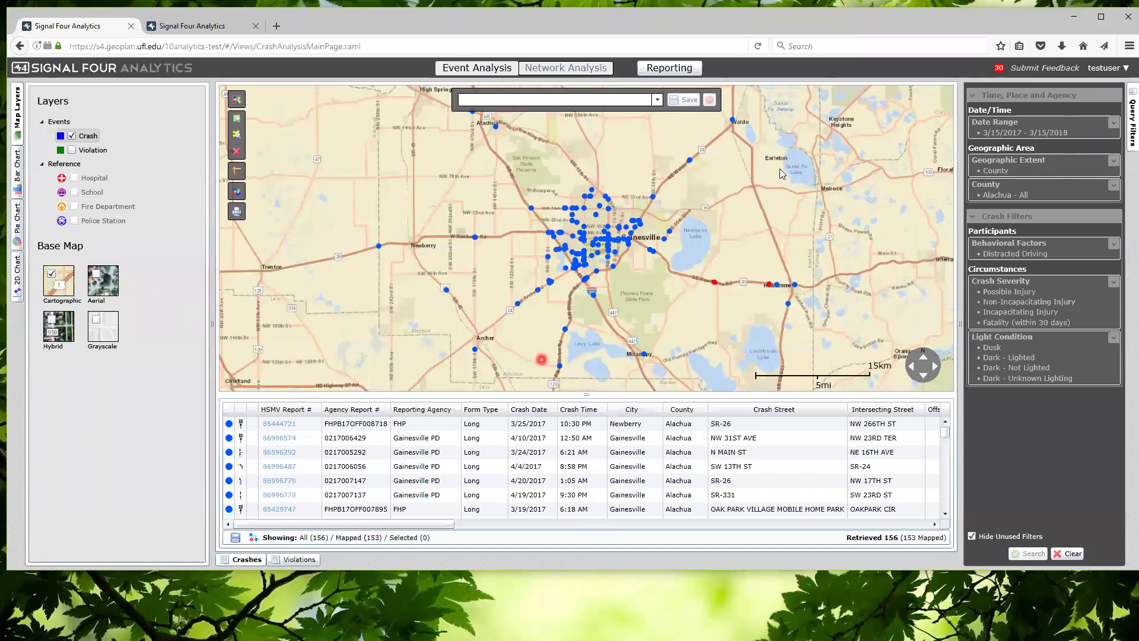
click(16, 169)
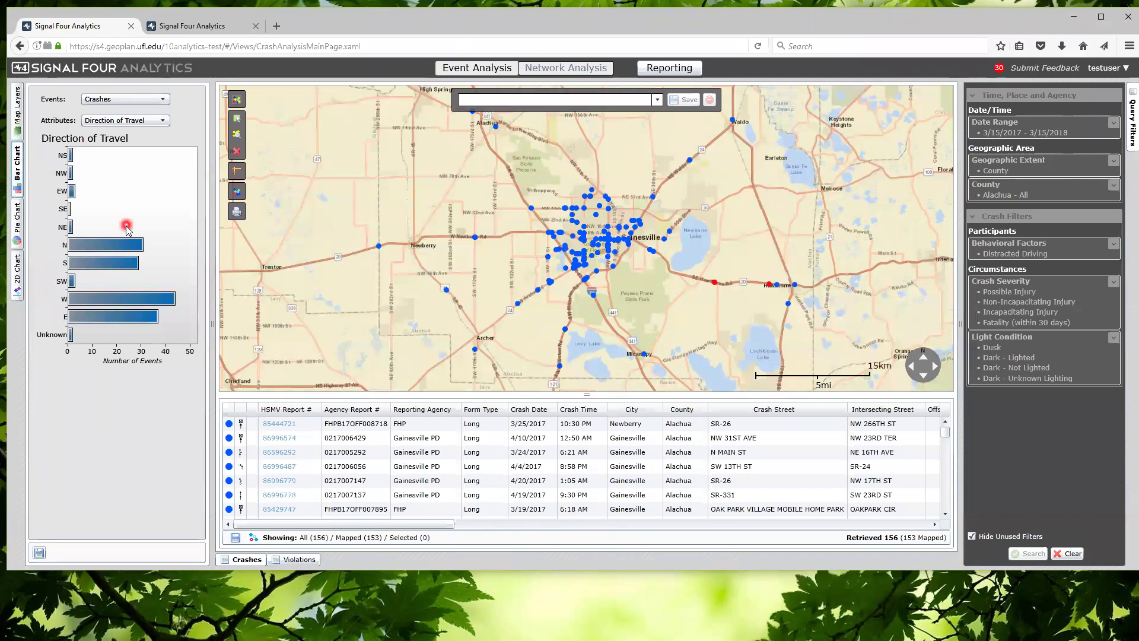
click(16, 219)
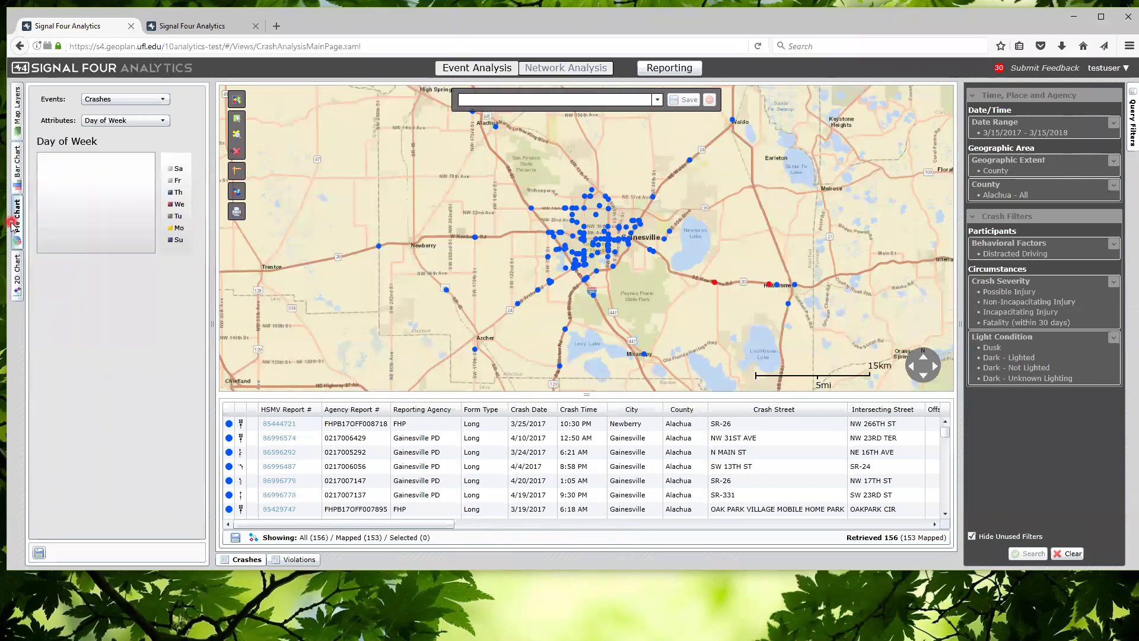
click(18, 274)
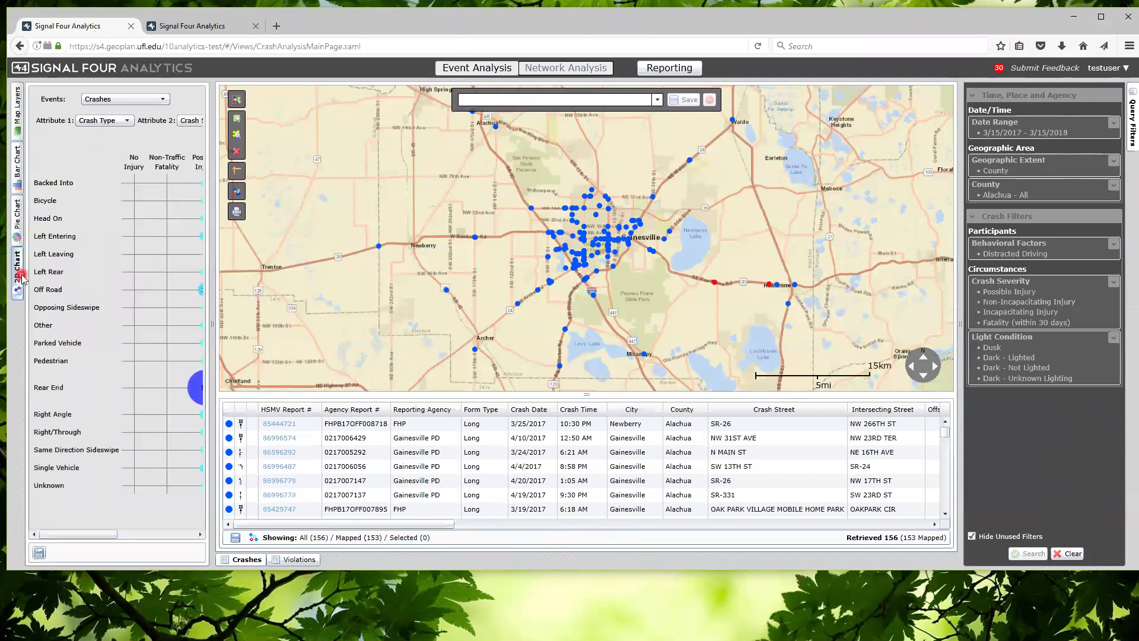
drag(217, 324, 183, 326)
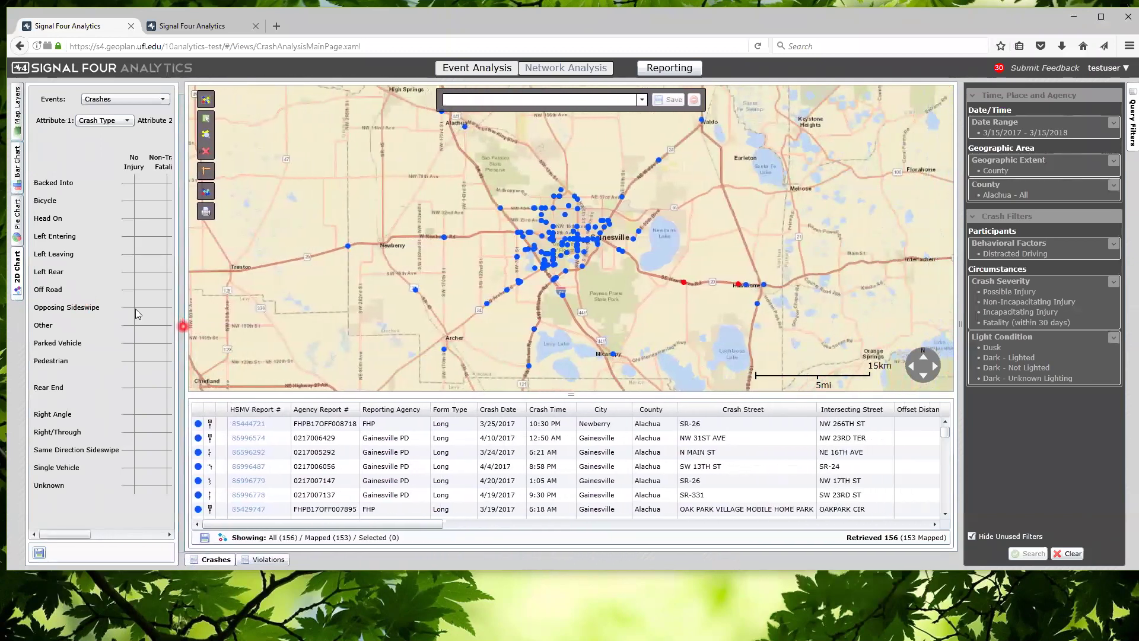
Return to the Direction of Travel bar chart and highlight one crash record in the table
click(13, 180)
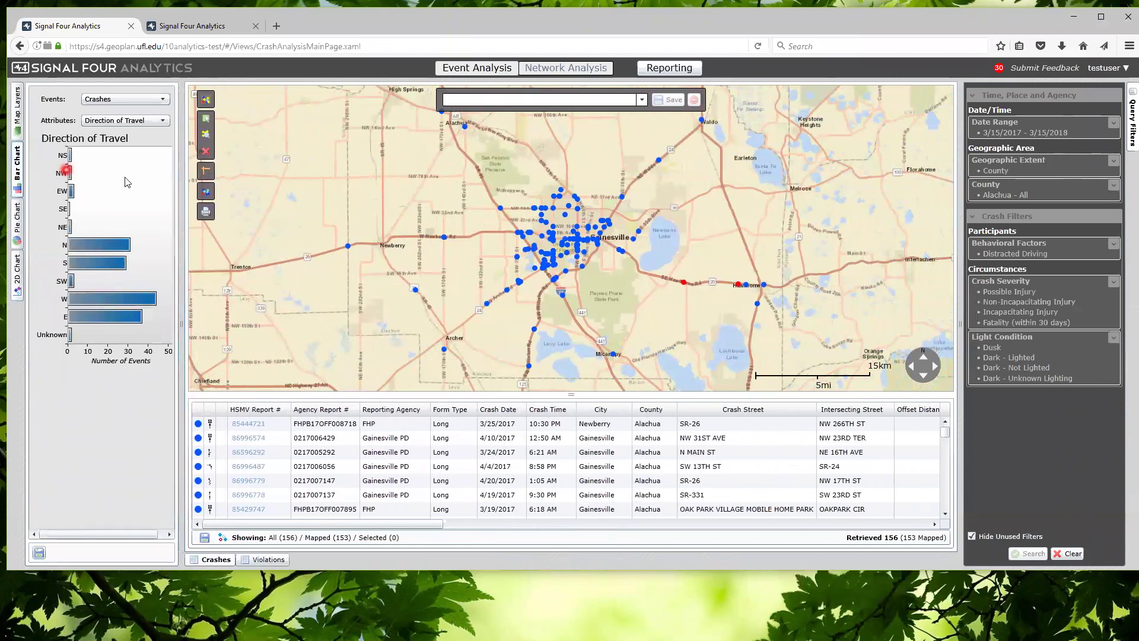
mouse_move(143, 246)
click(499, 451)
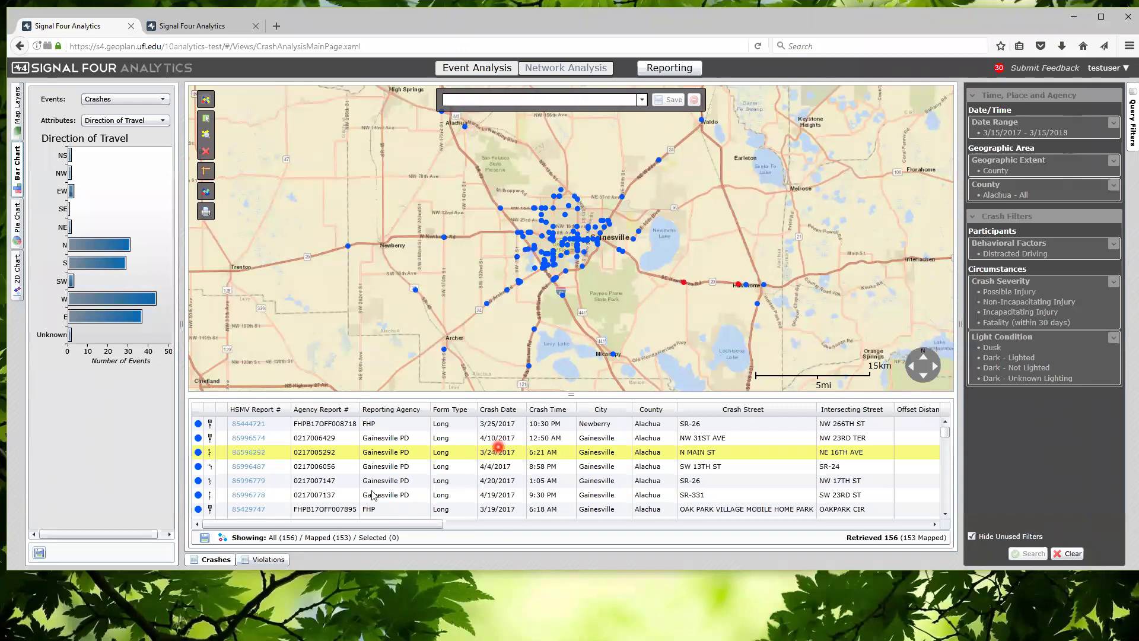
Open the Crash Data Download dialog for the 156 crashes, reposition it, then cancel it
click(205, 540)
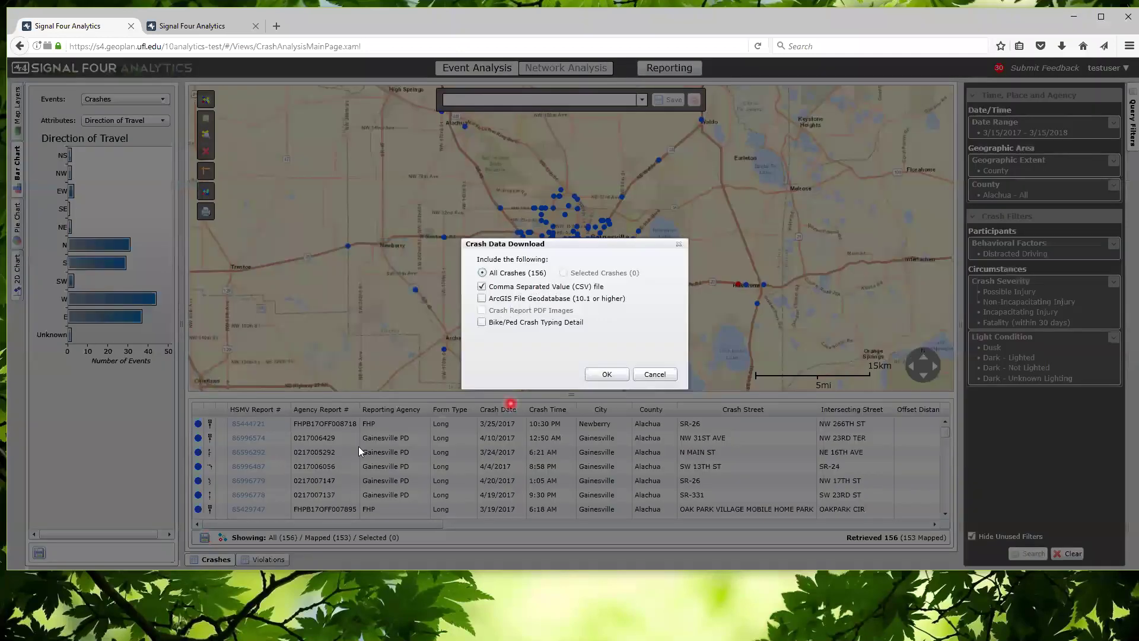
drag(603, 208, 625, 213)
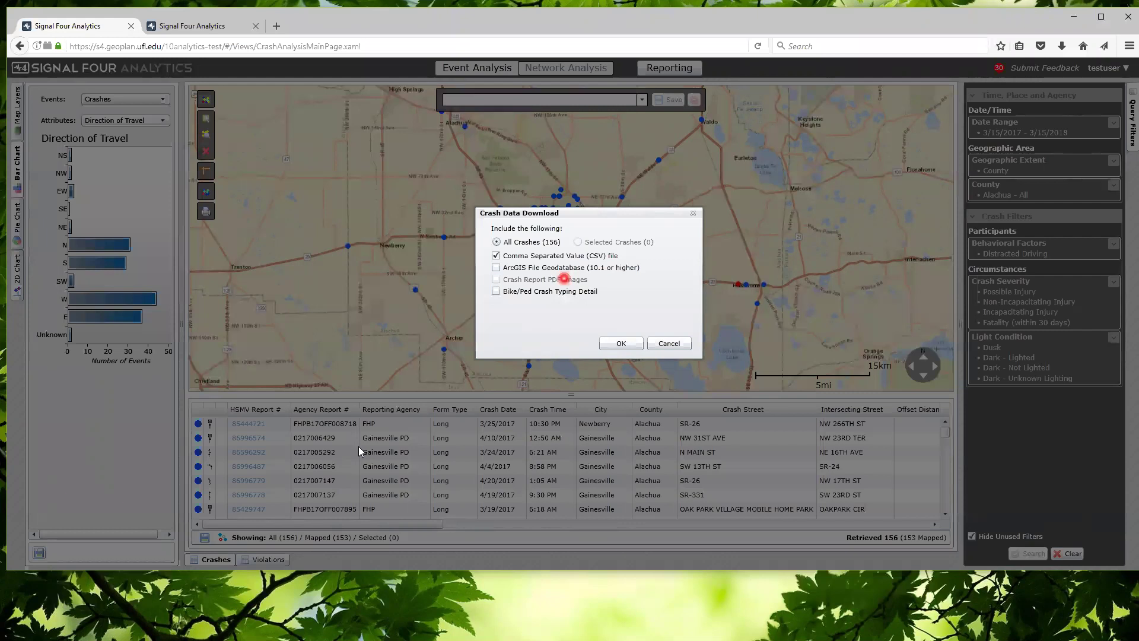
drag(621, 209, 617, 207)
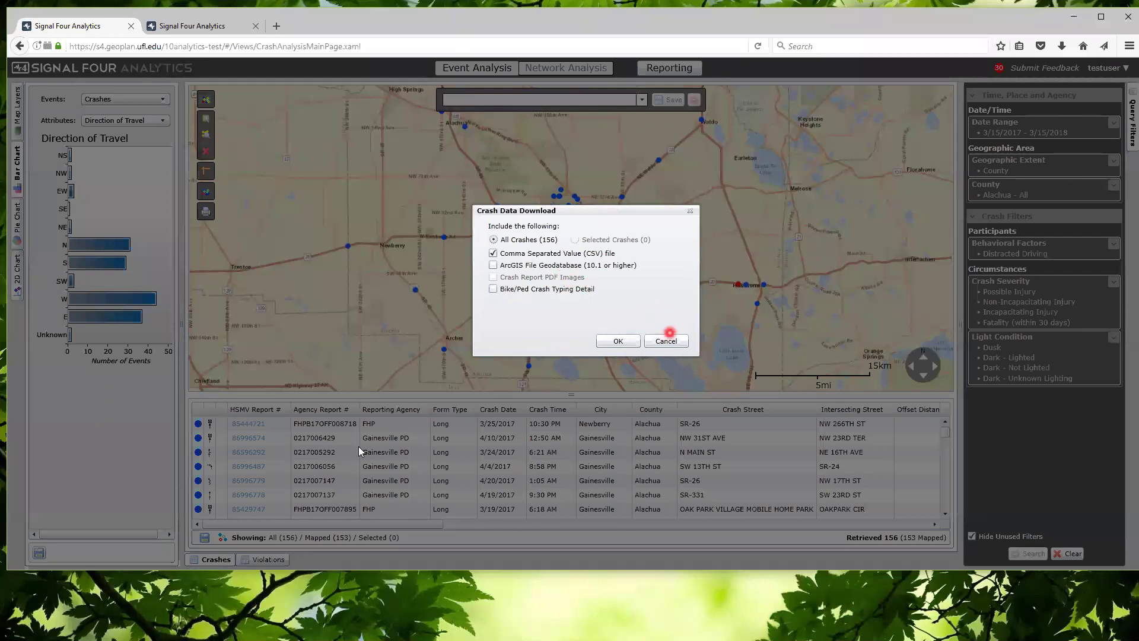
click(668, 341)
click(1044, 129)
click(1033, 147)
key(BackSpace)
text(8)
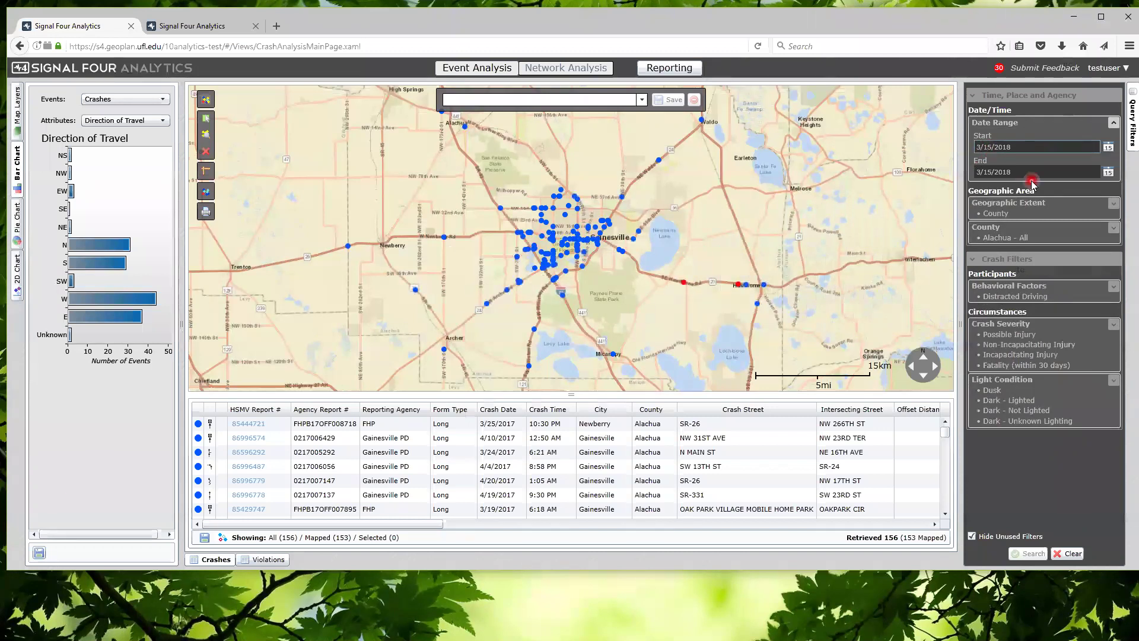
key(Delete)
click(1030, 145)
click(1037, 172)
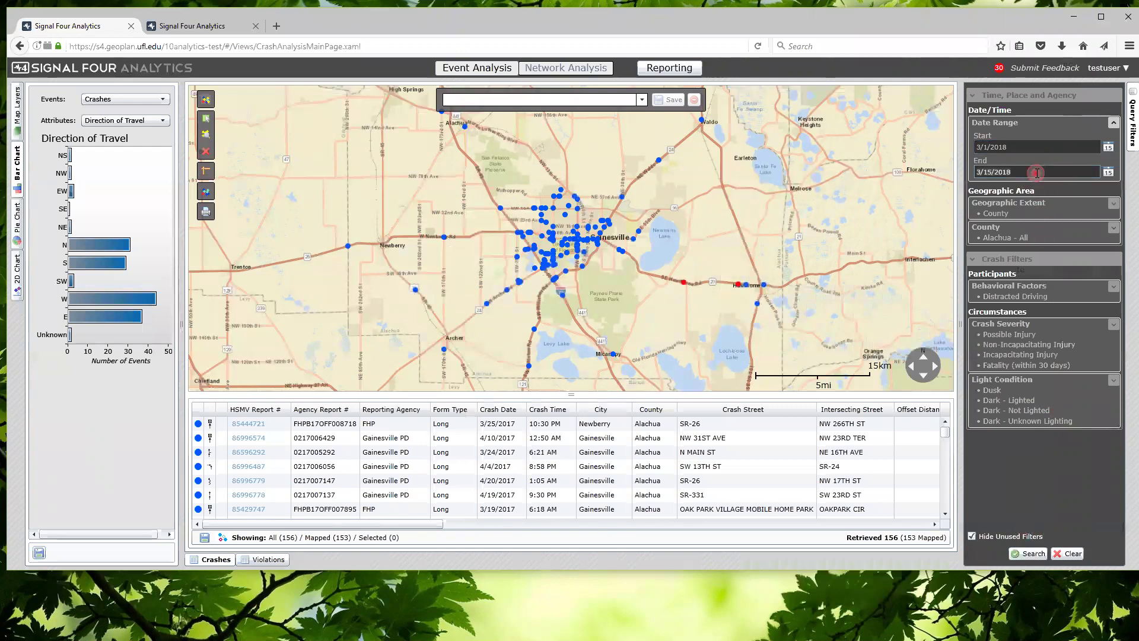
click(1034, 554)
click(1036, 555)
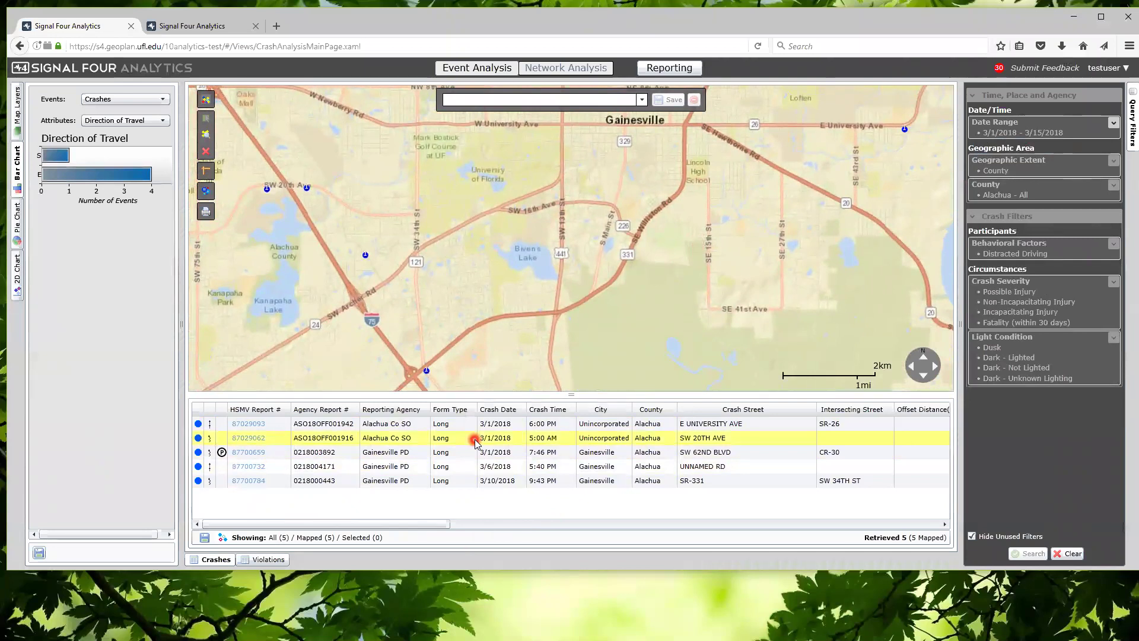
Download the five crashes with crash report PDF images as s4_crash_20180410_115621.zip and open its folder
click(204, 538)
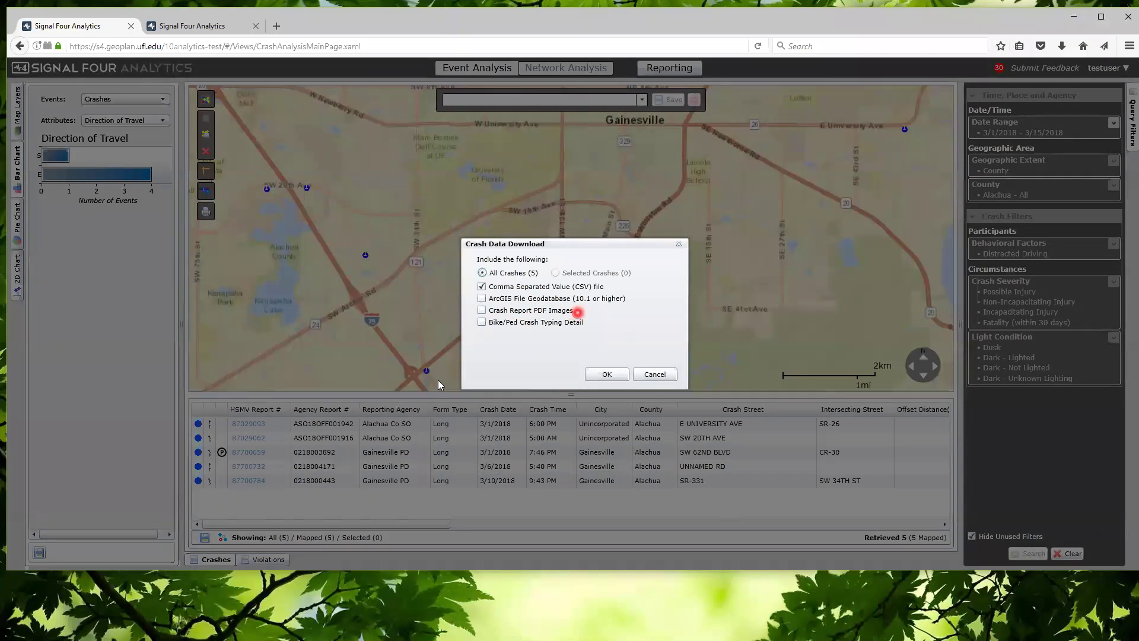
click(481, 310)
click(617, 376)
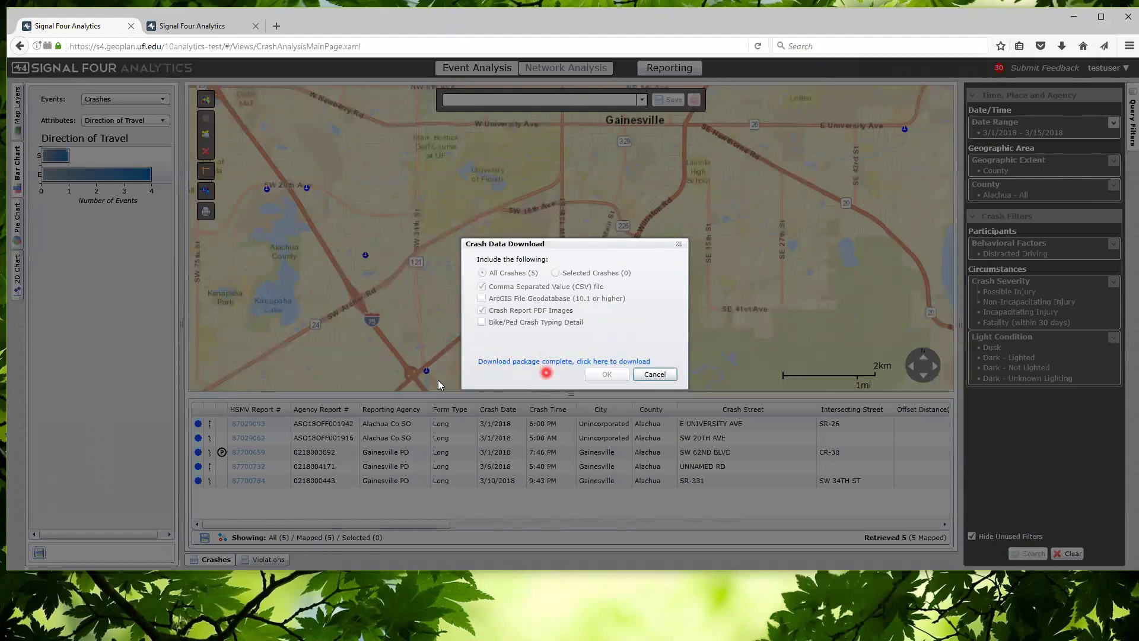
click(550, 361)
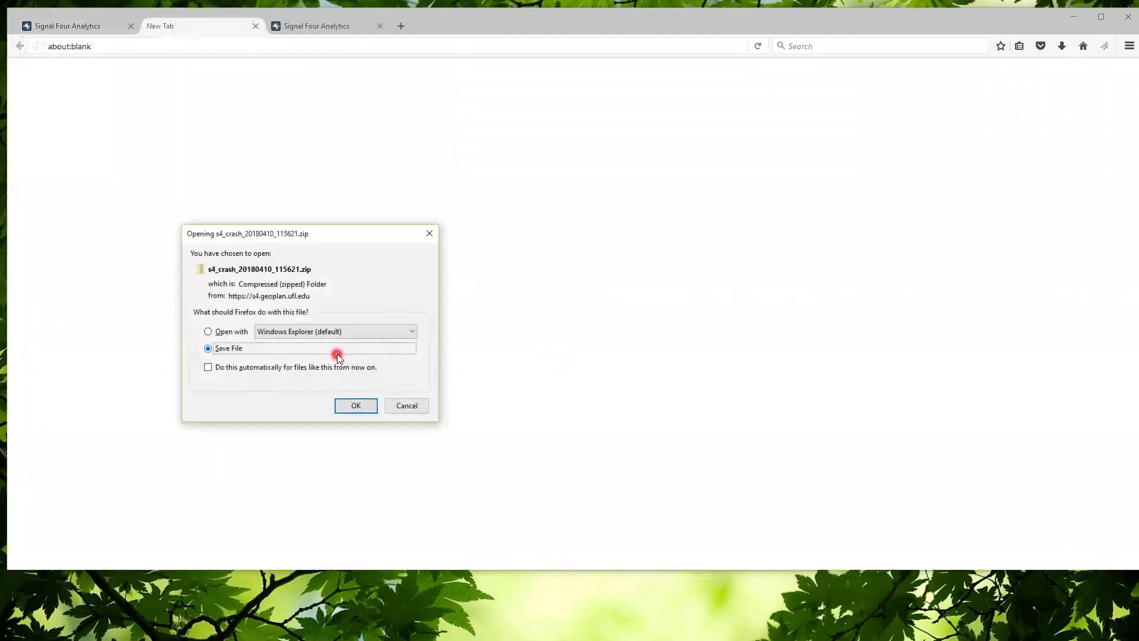
click(357, 405)
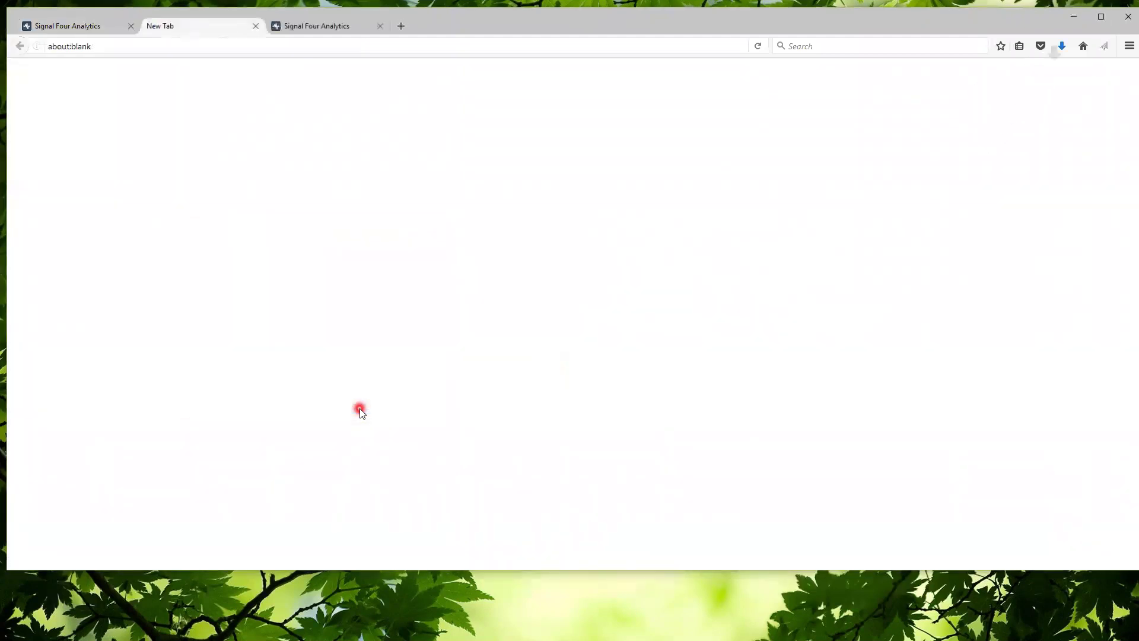
click(1064, 47)
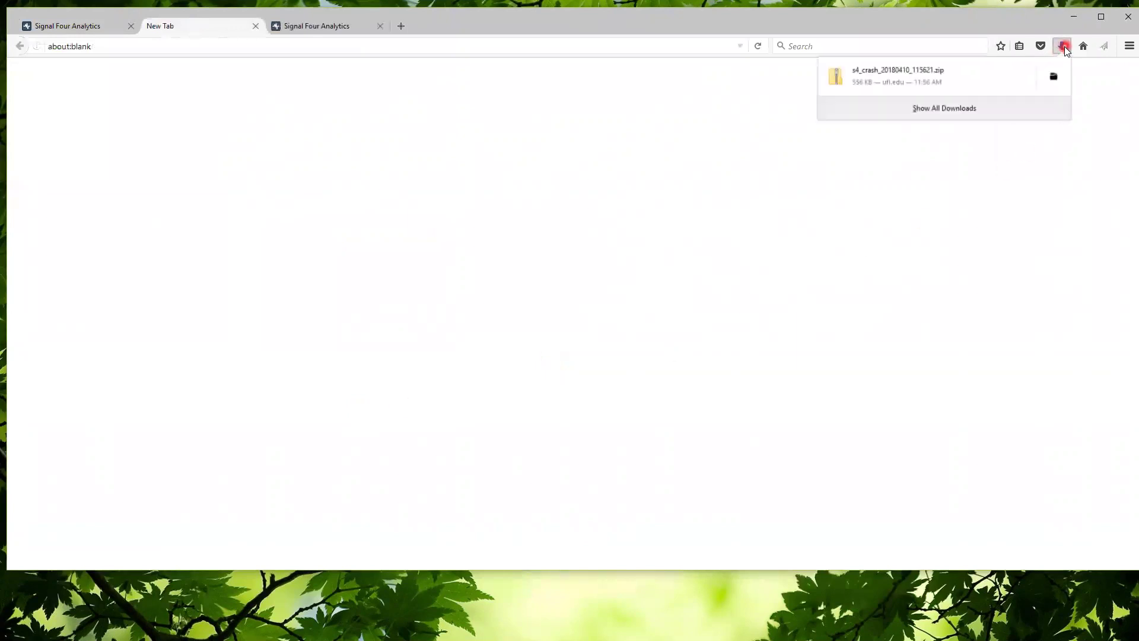
click(1057, 77)
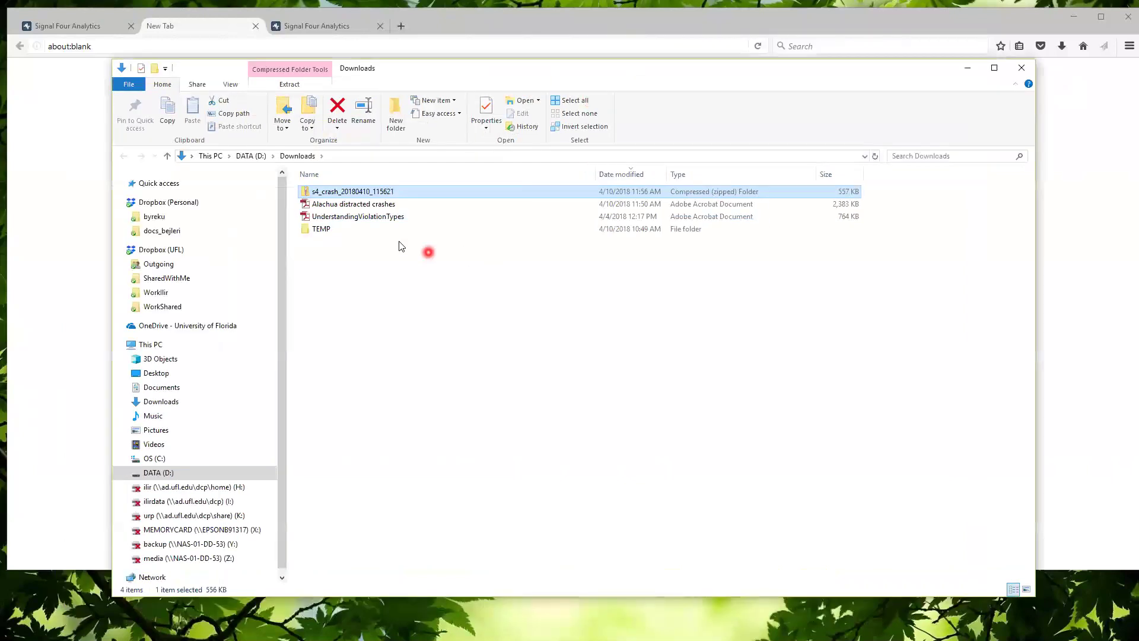
Extract s4_crash_20180410_115621.zip in Downloads and close the extra extracted-folder window
right_click(373, 193)
click(430, 230)
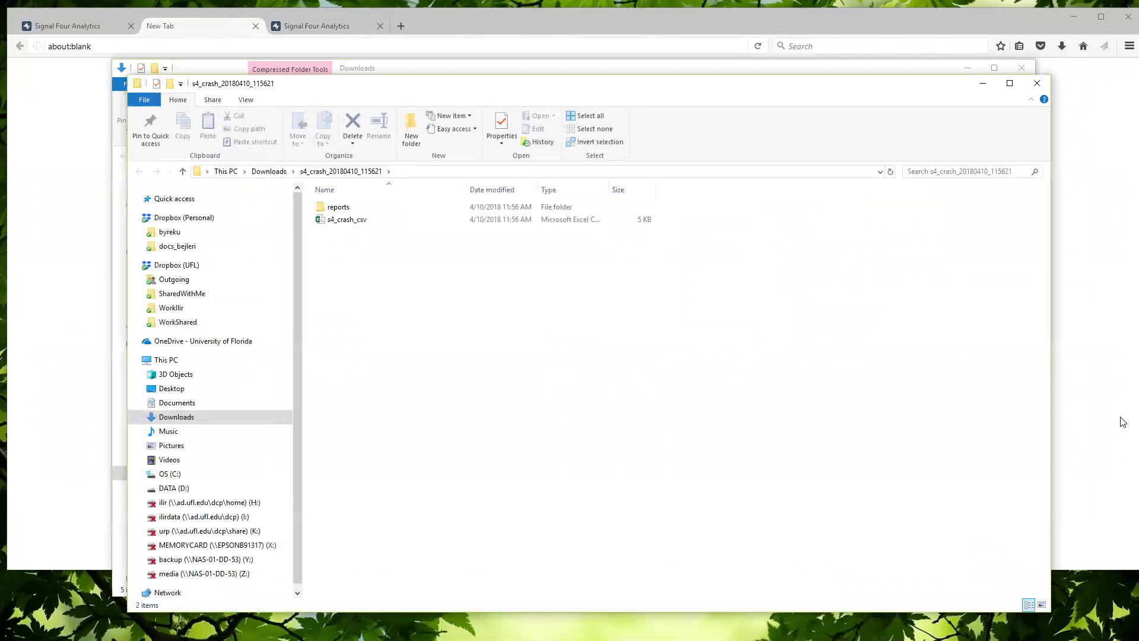
drag(807, 86, 819, 322)
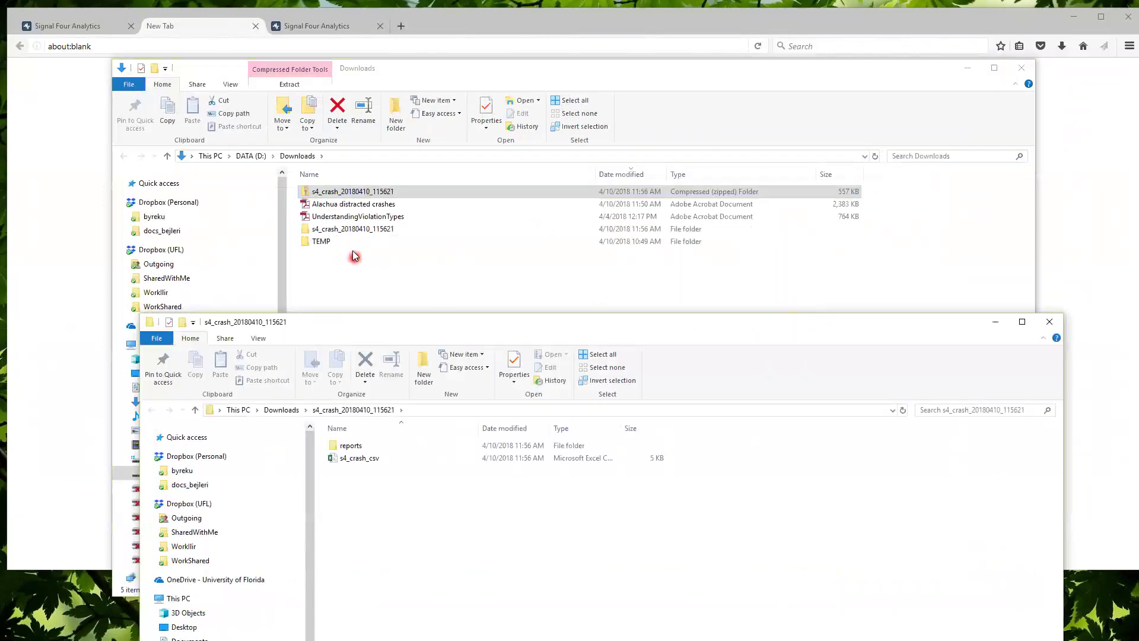
click(1050, 322)
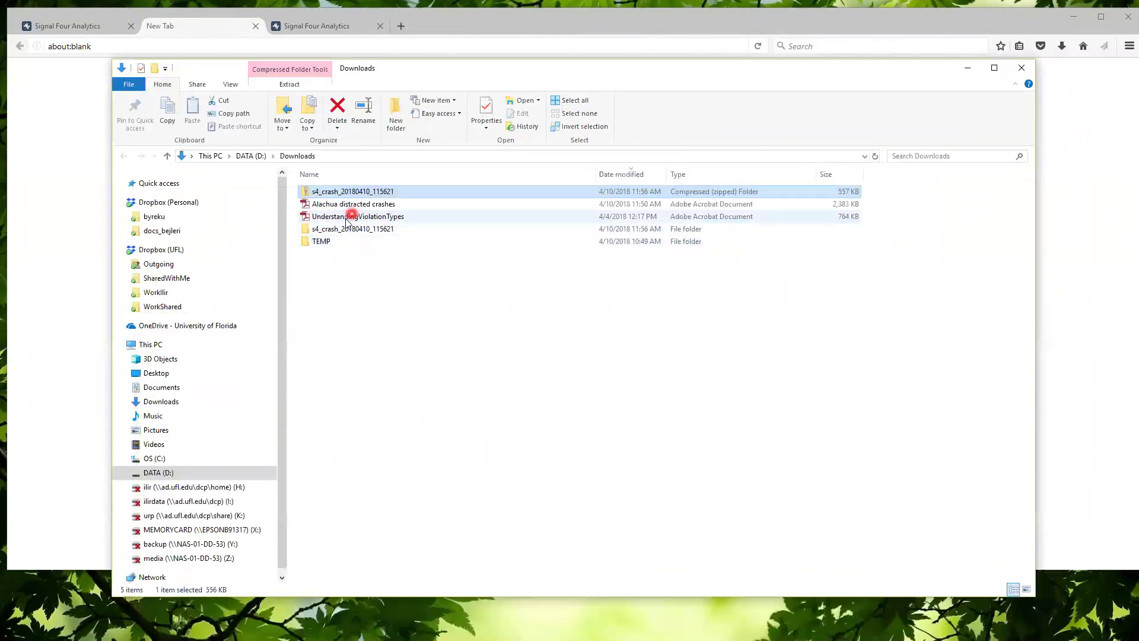
Open the extracted s4_crash_20180410_115621 folder and launch s4_crash_csv in Excel
click(354, 230)
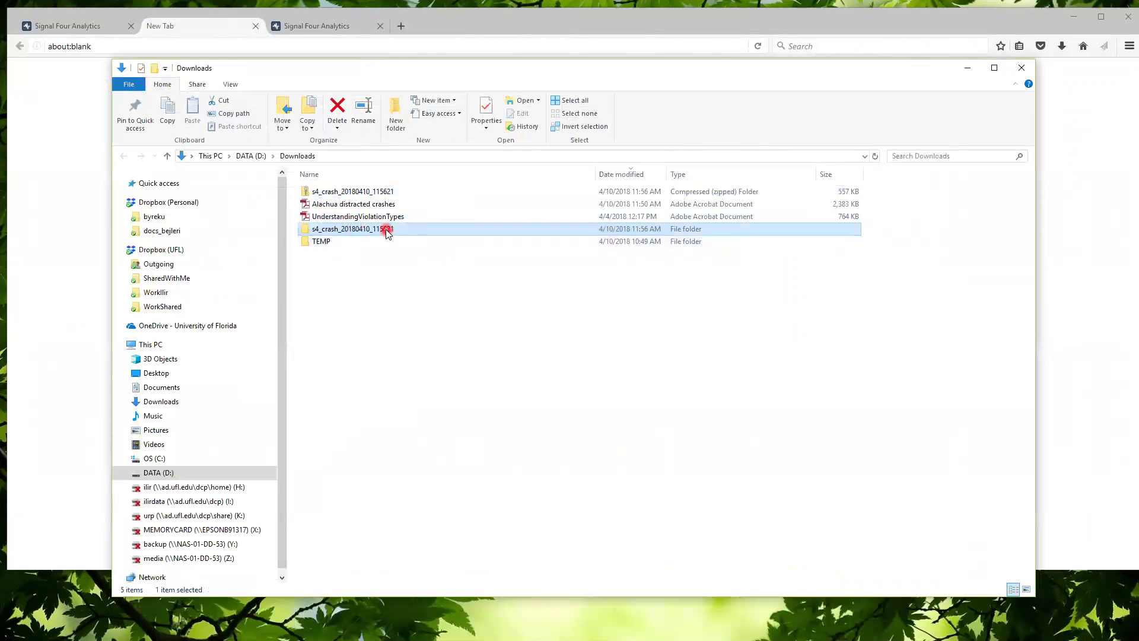
double_click(386, 230)
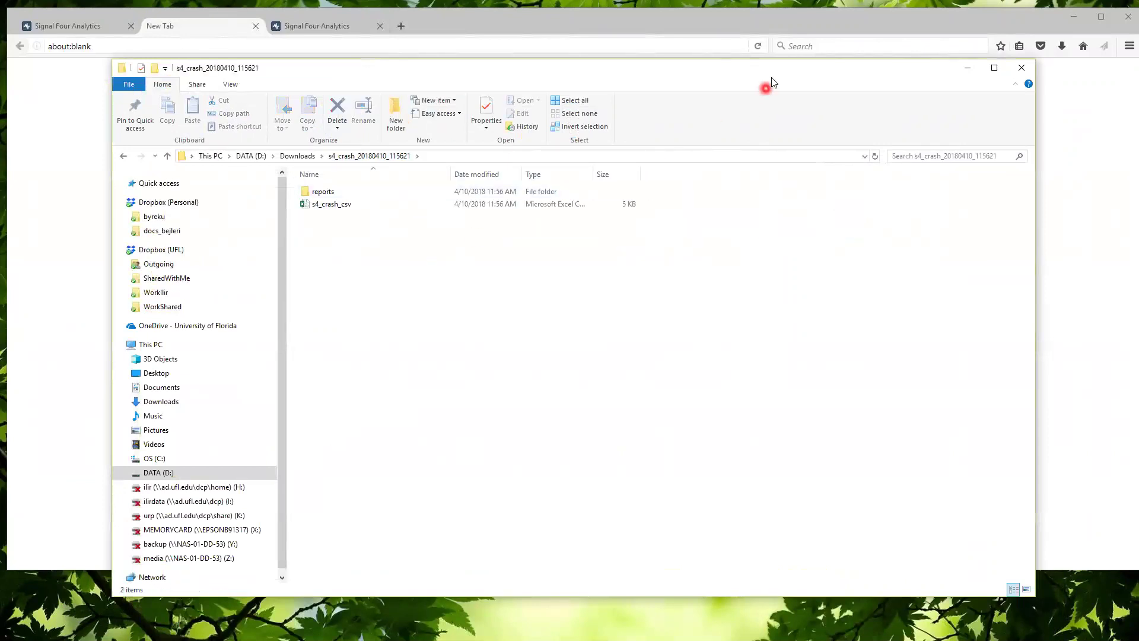
drag(773, 71, 825, 62)
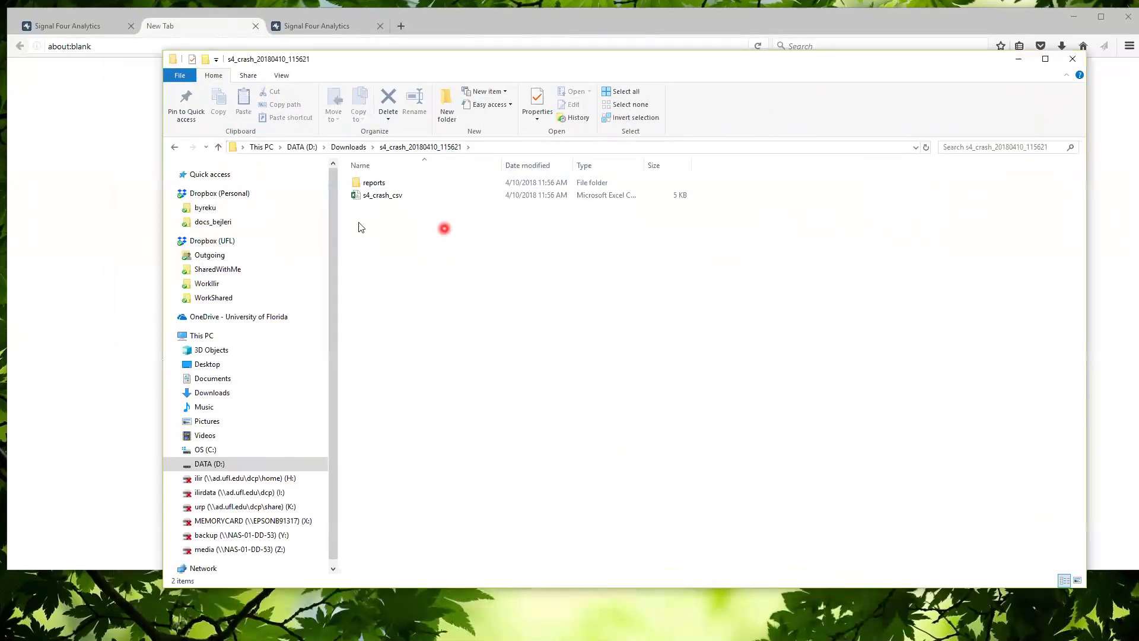
double_click(379, 199)
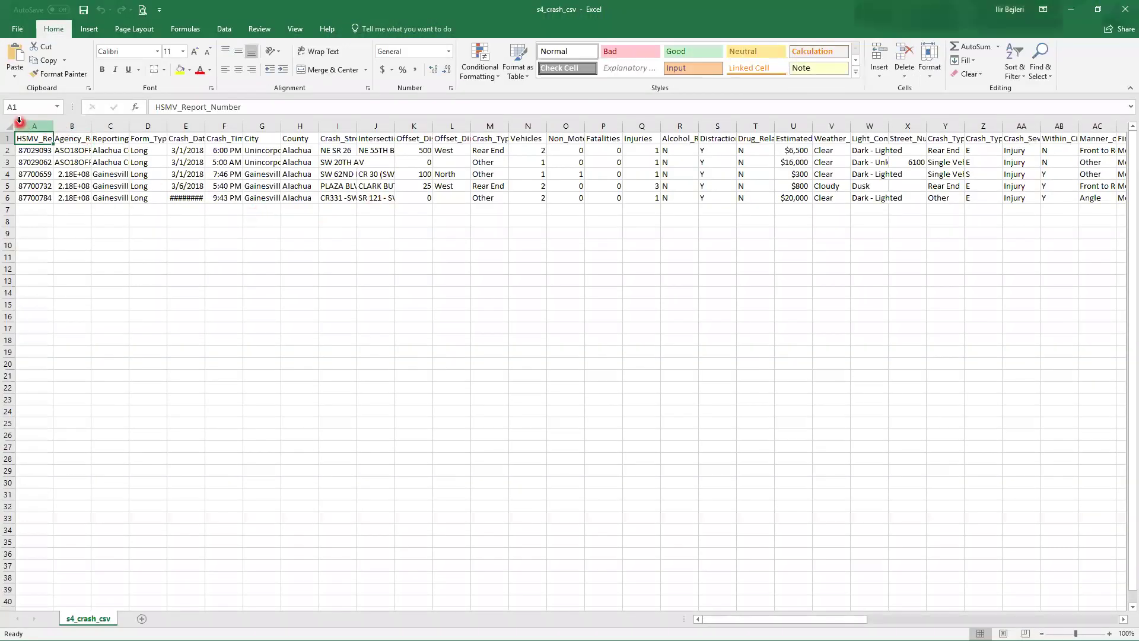
AutoFit all s4_crash_csv columns so headers, HSMV report numbers and the 3/10/2018 date show fully
click(10, 125)
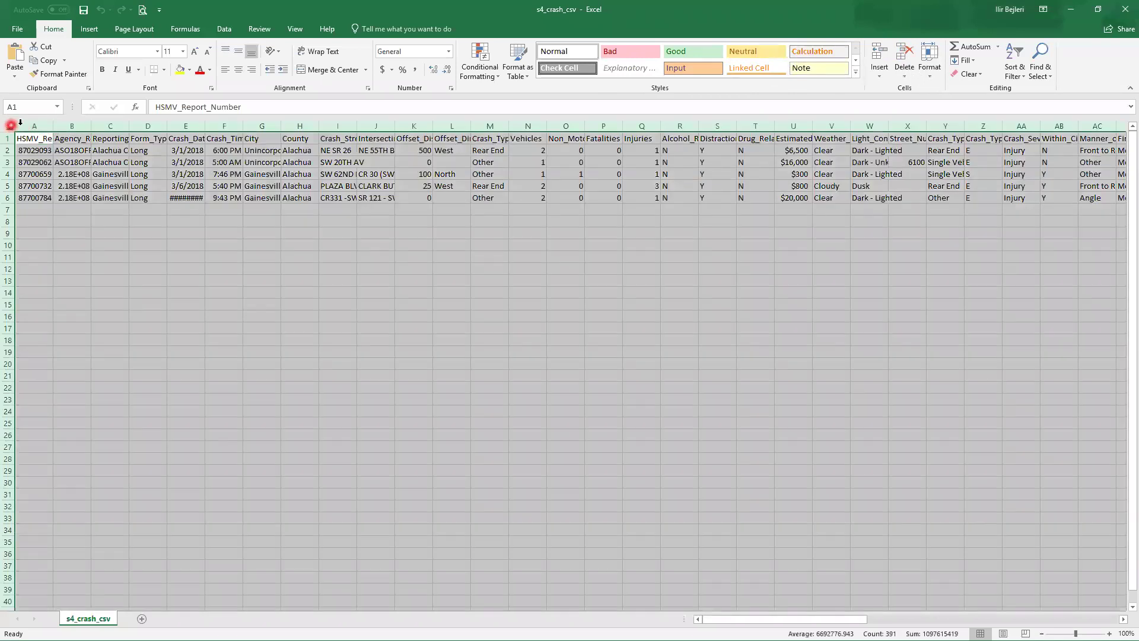
double_click(53, 123)
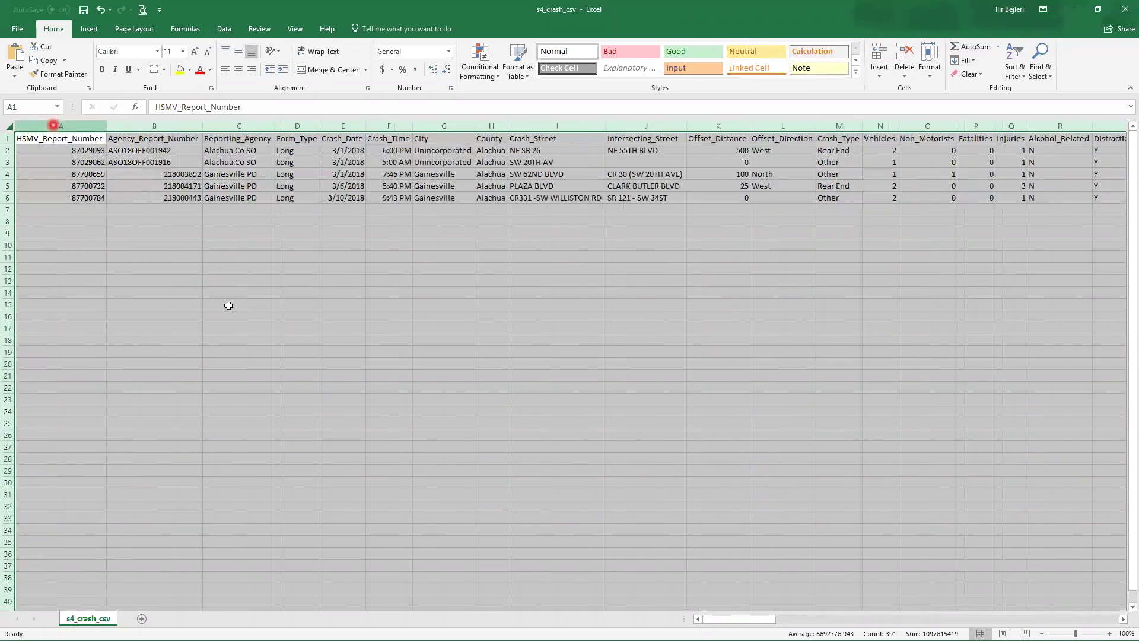
click(229, 304)
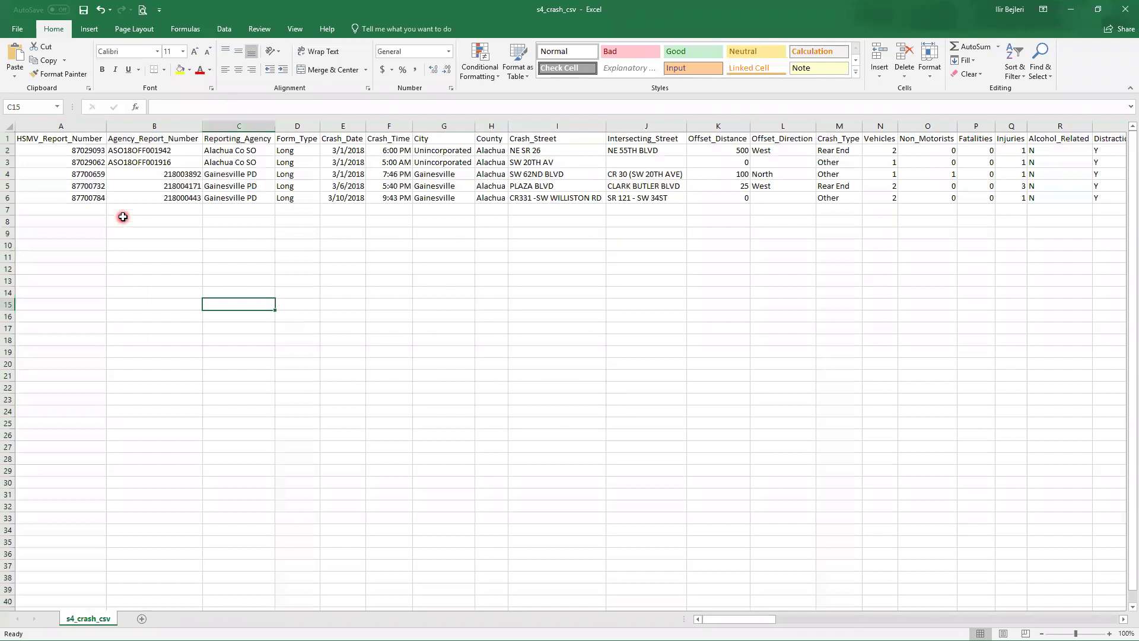
click(9, 138)
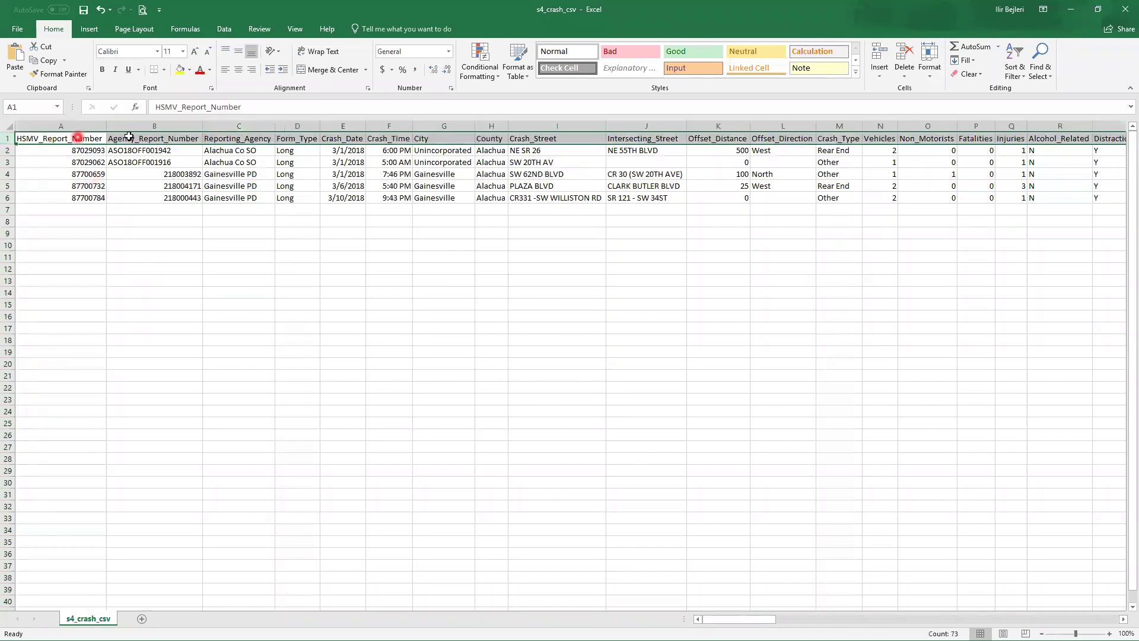
click(220, 249)
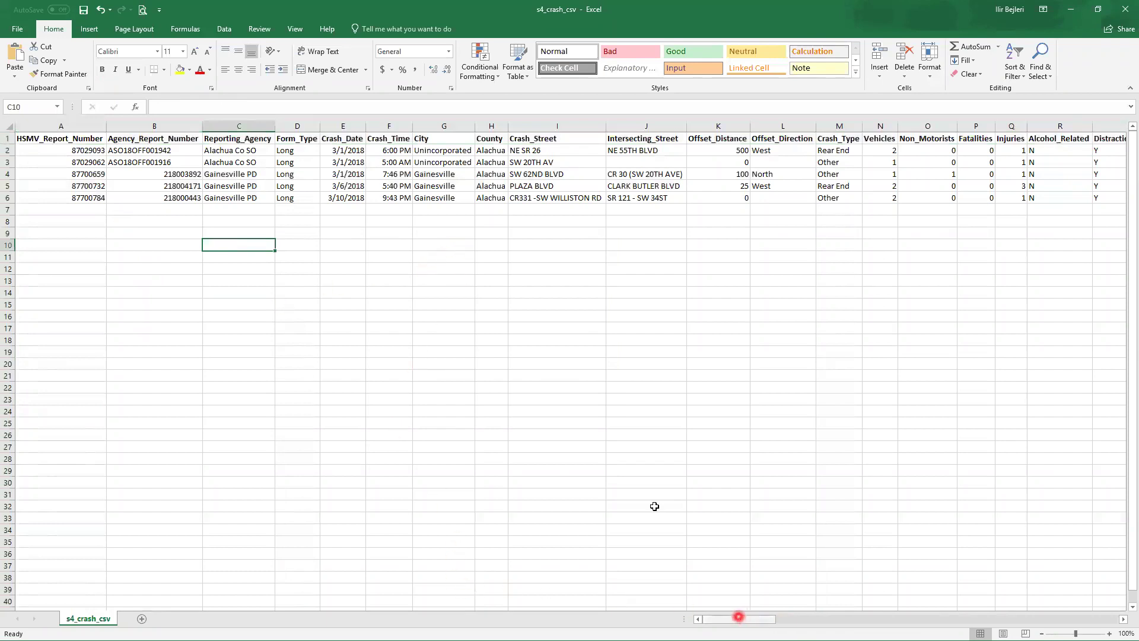
drag(761, 619, 844, 619)
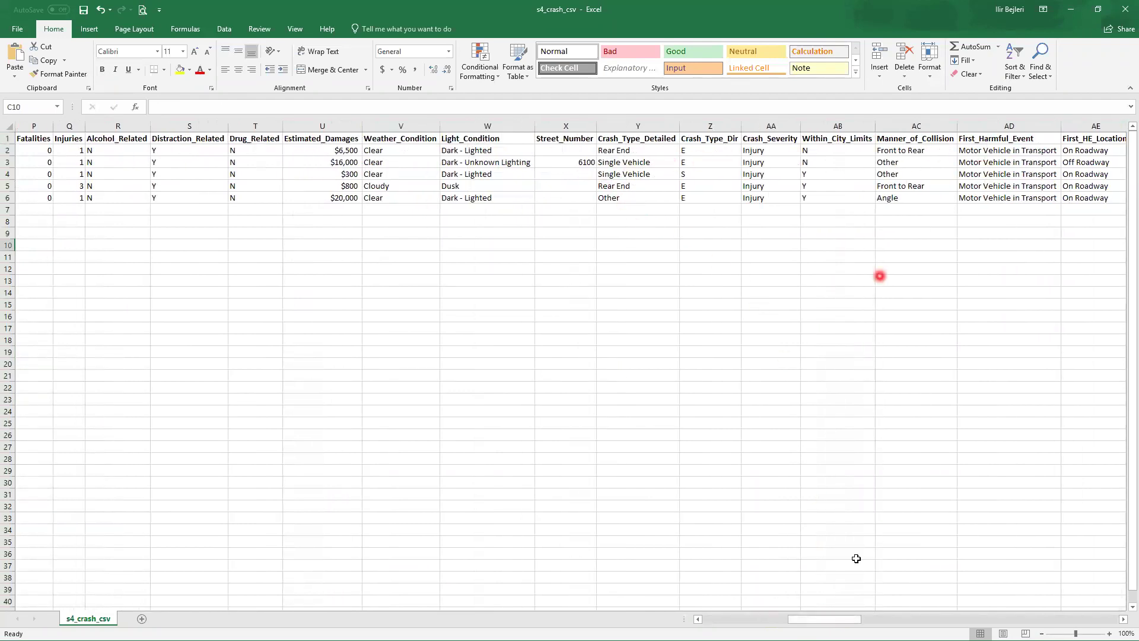
drag(839, 619, 993, 619)
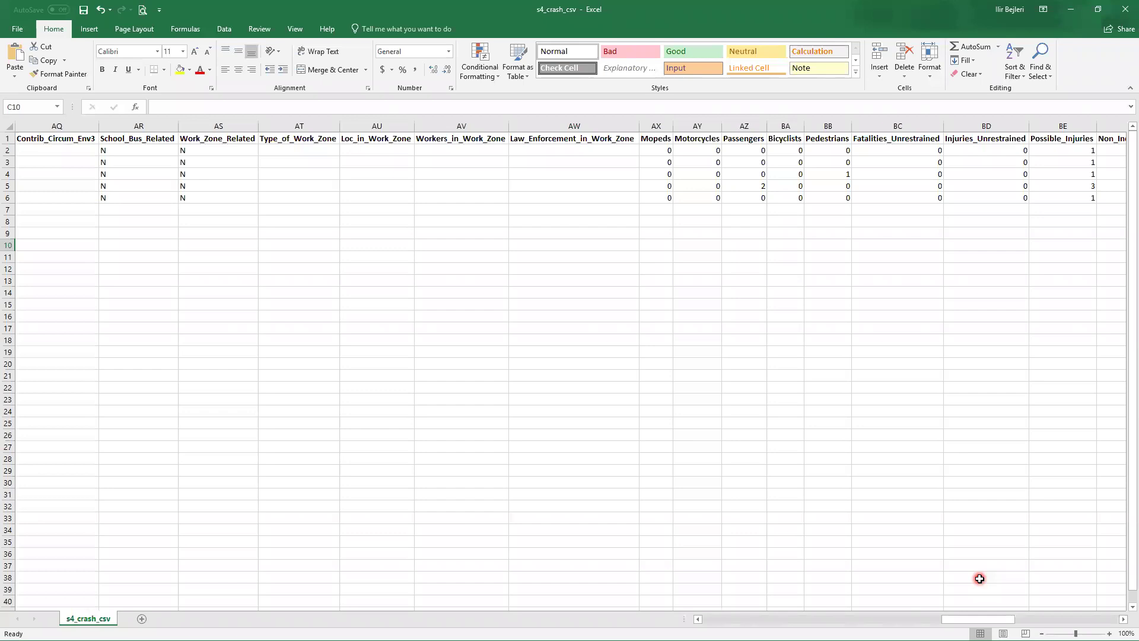
drag(973, 619, 1038, 624)
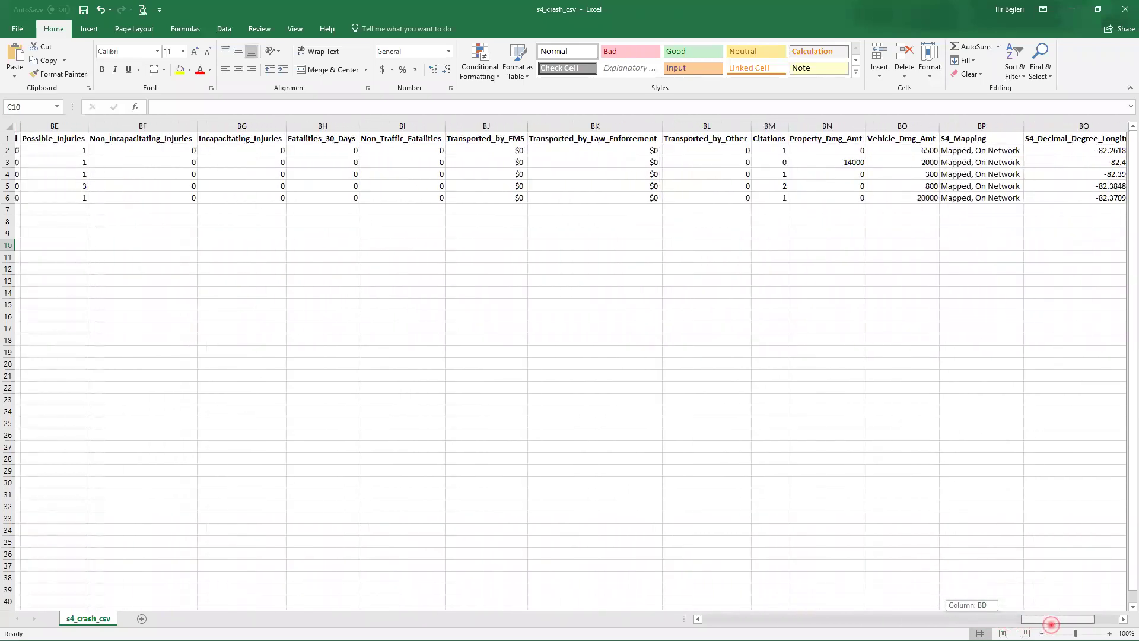
drag(1051, 624, 1045, 622)
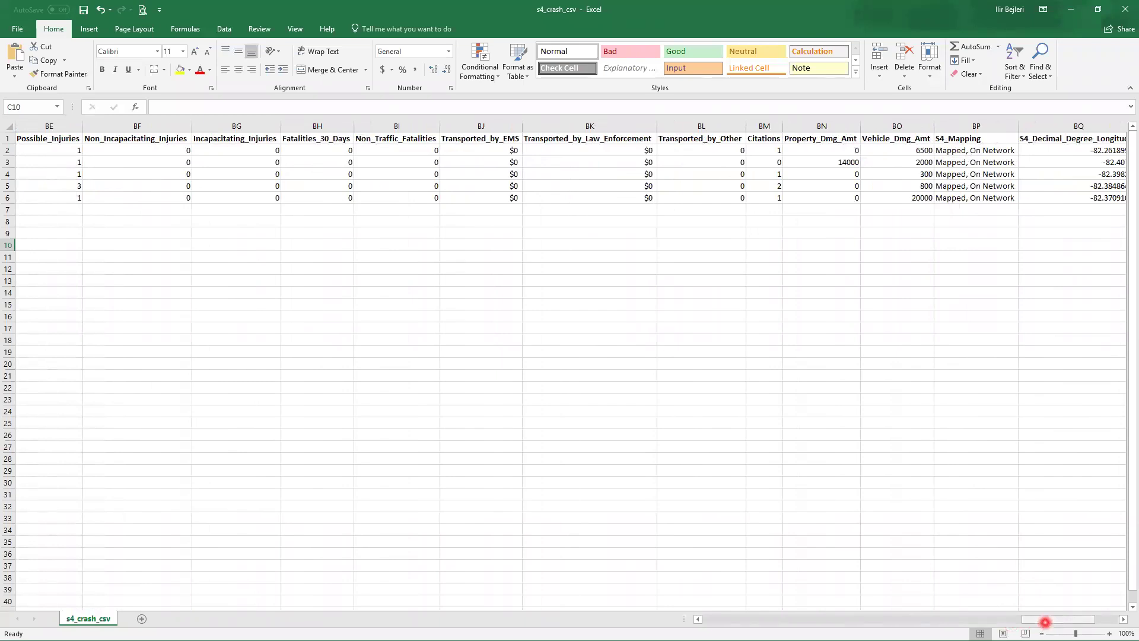
drag(1045, 622, 1064, 622)
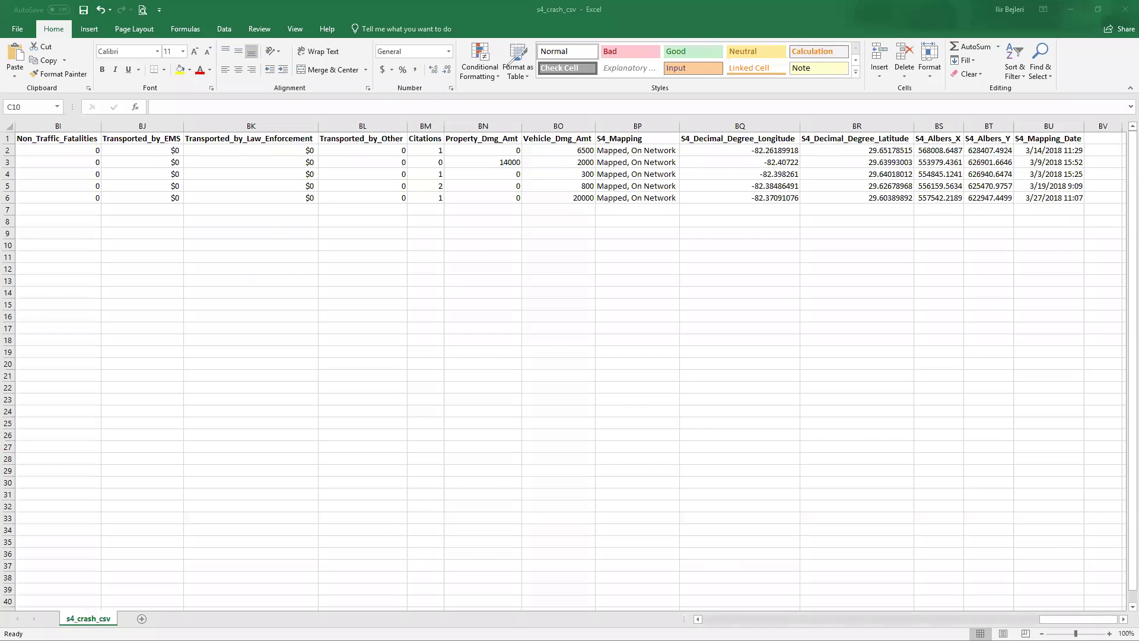
mouse_move(649, 116)
mouse_down()
mouse_move(595, 150)
mouse_move(691, 208)
mouse_move(1111, 196)
mouse_move(1102, 125)
mouse_move(641, 113)
mouse_up()
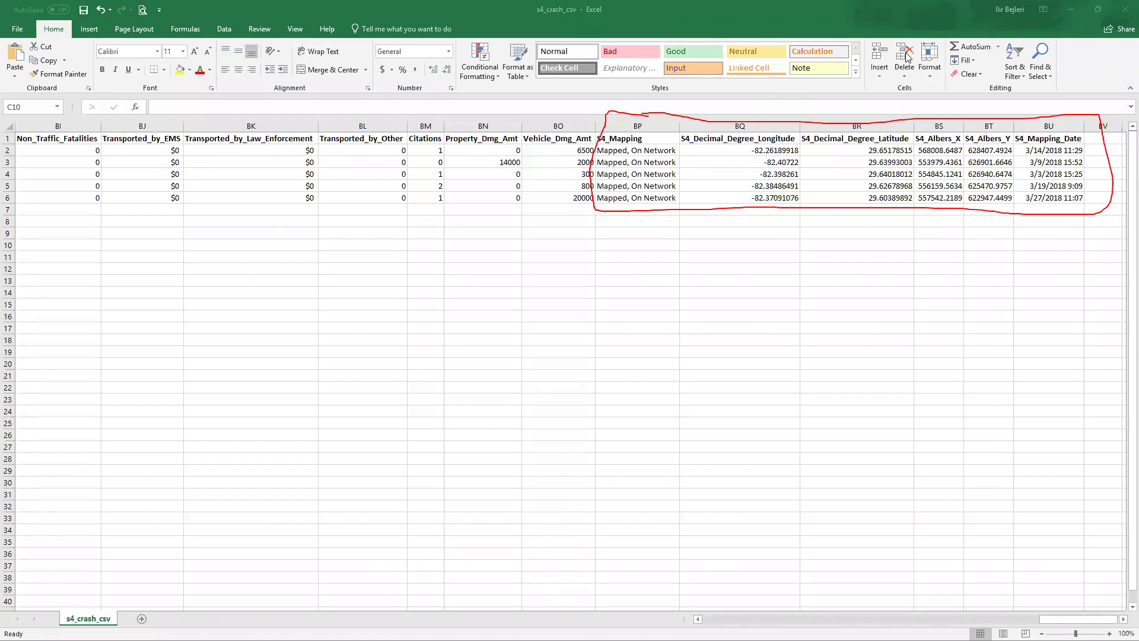
key(e)
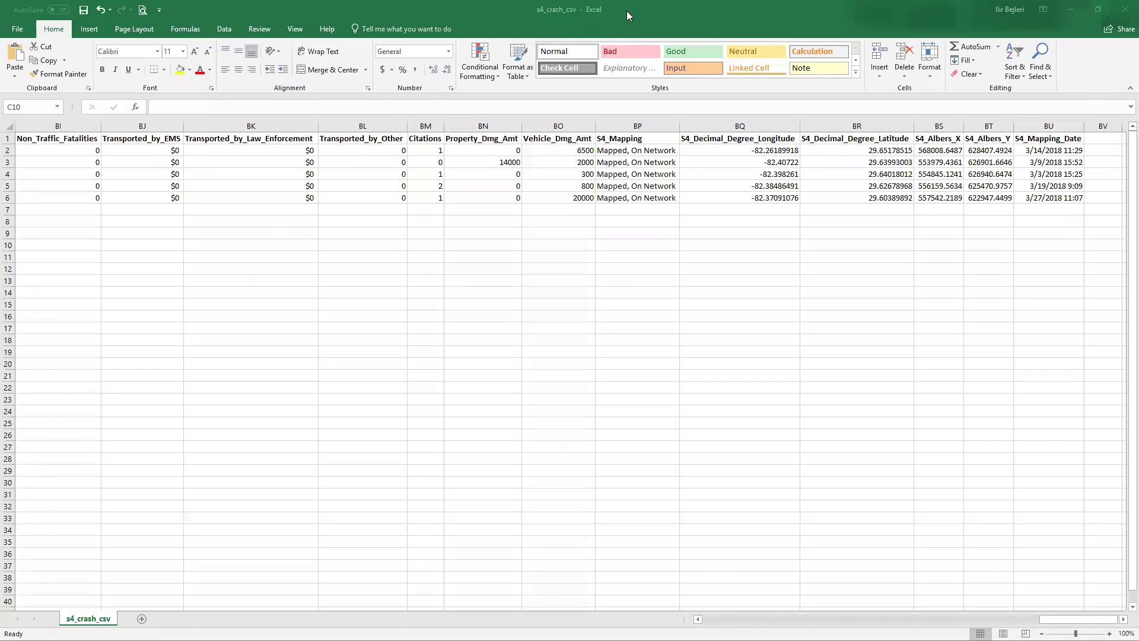
click(1068, 11)
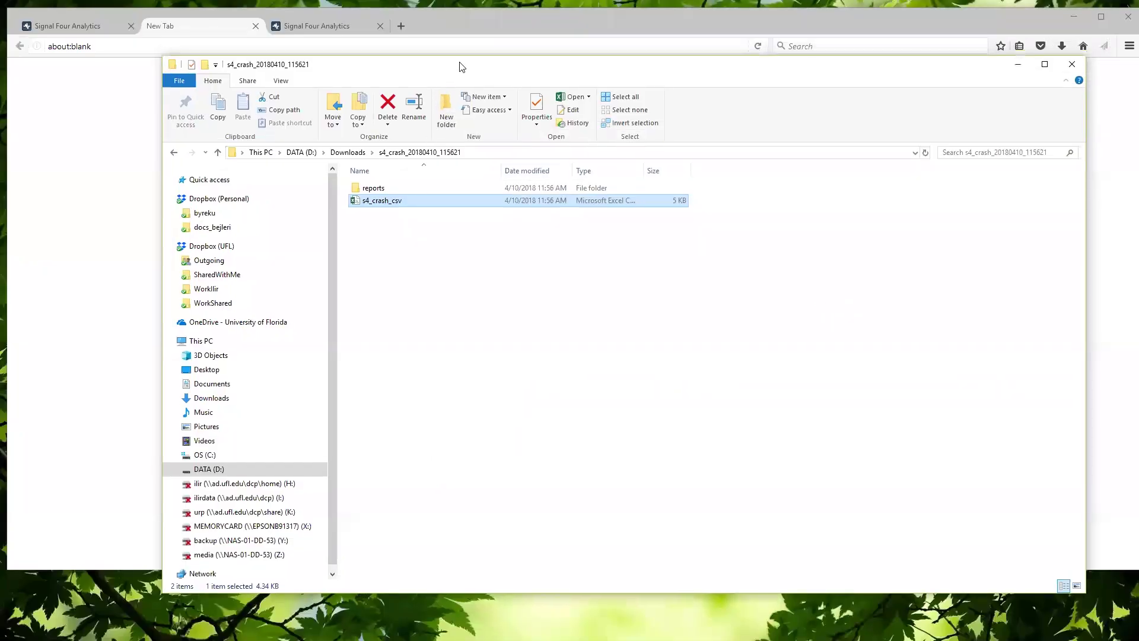
drag(461, 52, 461, 67)
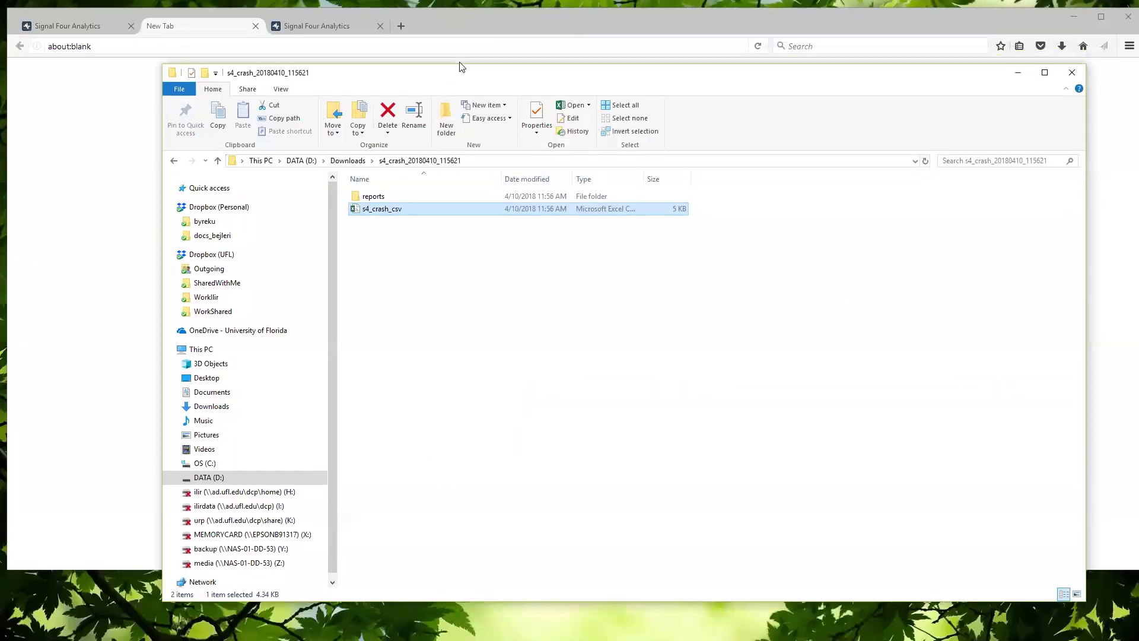
click(383, 199)
double_click(383, 199)
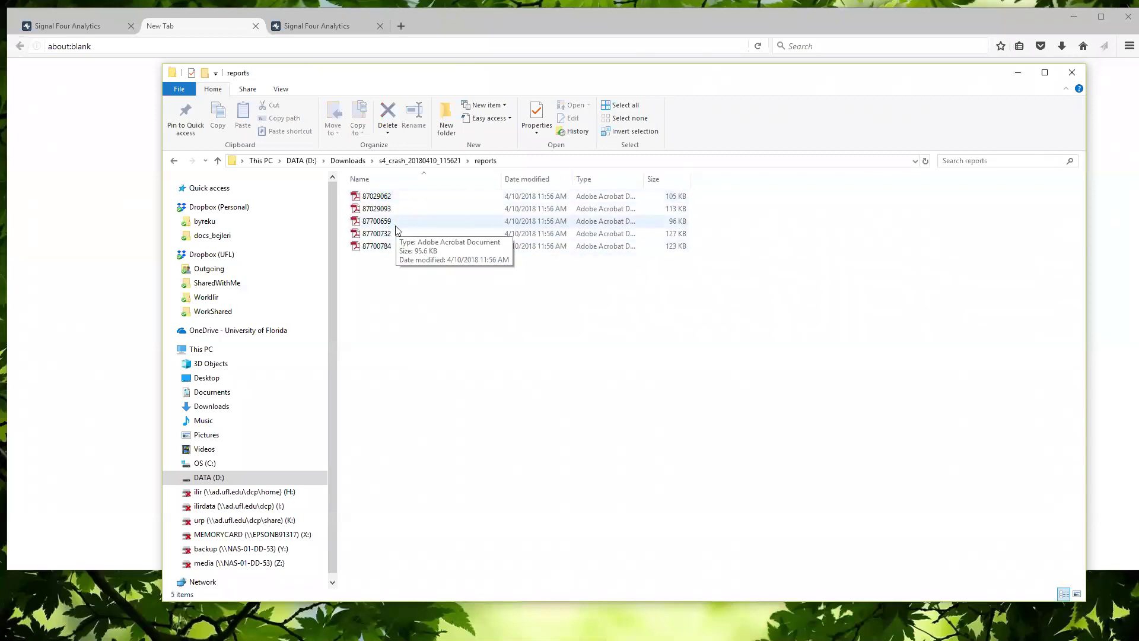
double_click(383, 198)
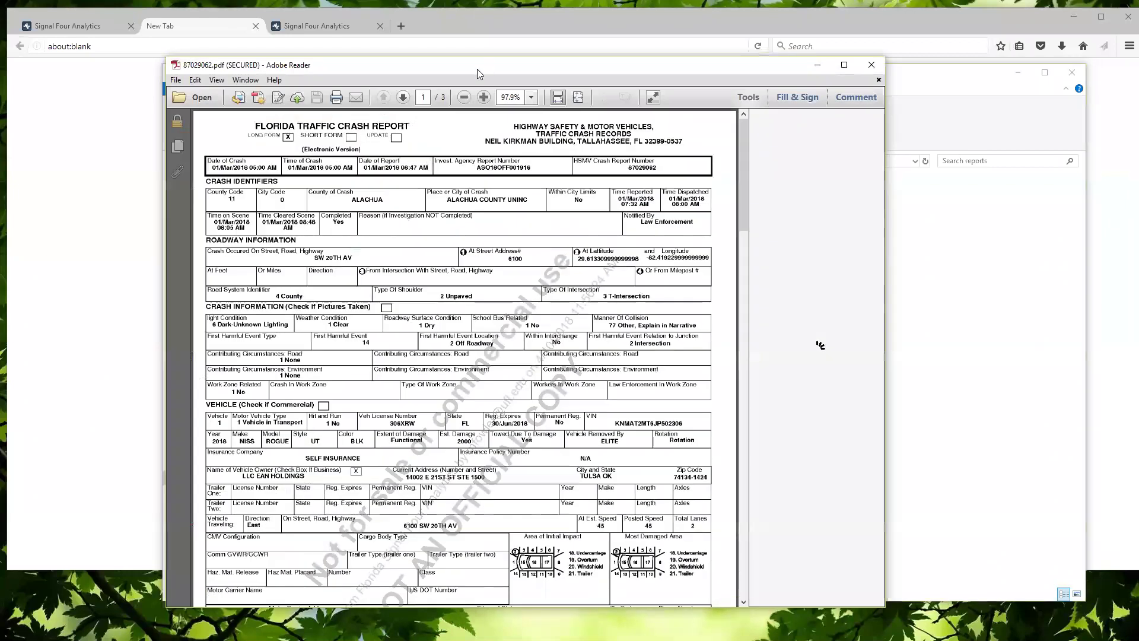
drag(477, 69, 400, 70)
scroll(440, 363, down, 4)
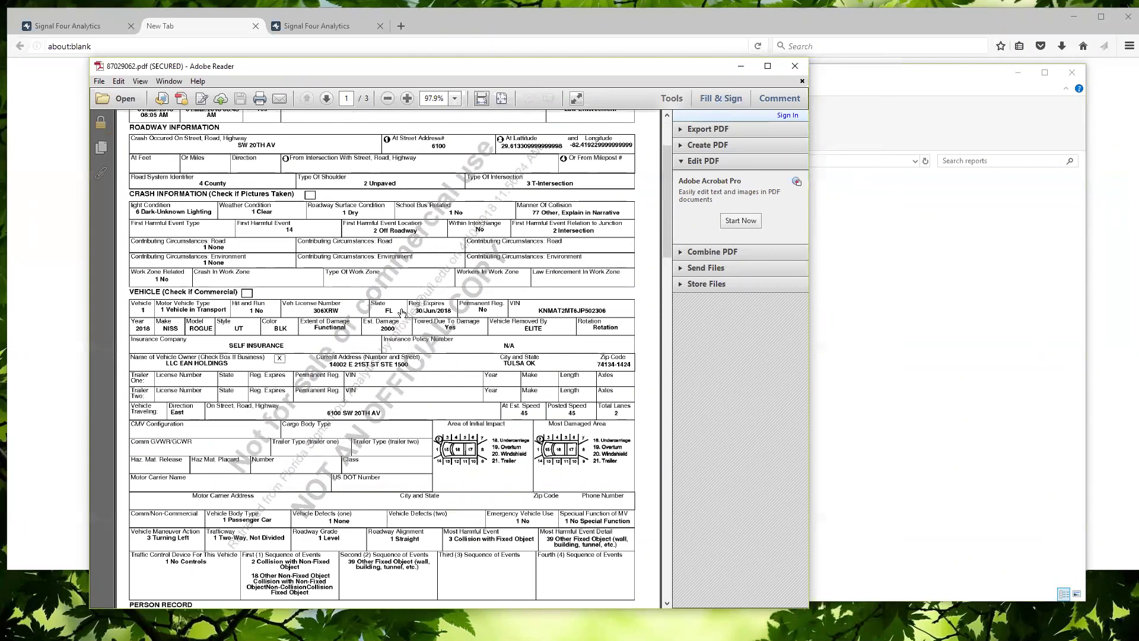
scroll(402, 312, down, 8)
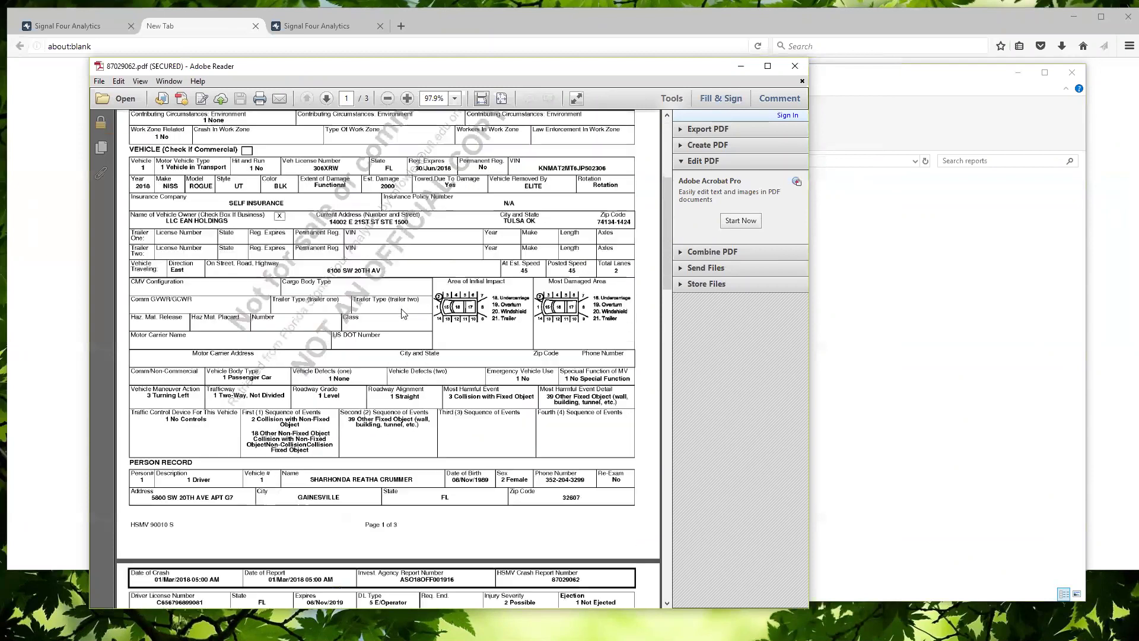
scroll(402, 313, down, 10)
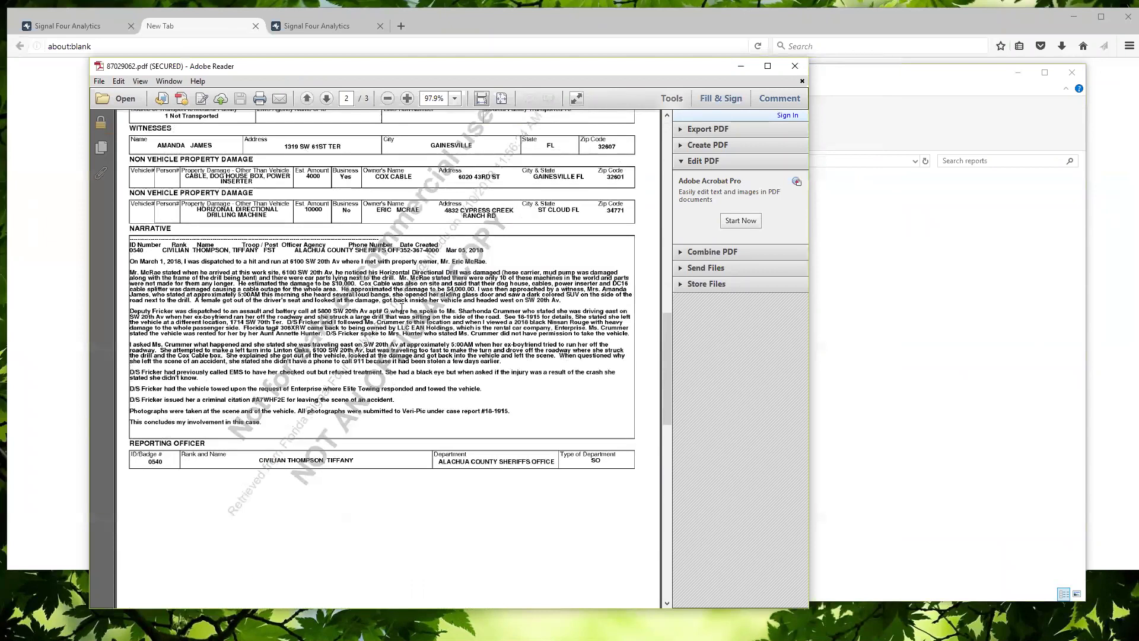
scroll(404, 314, down, 10)
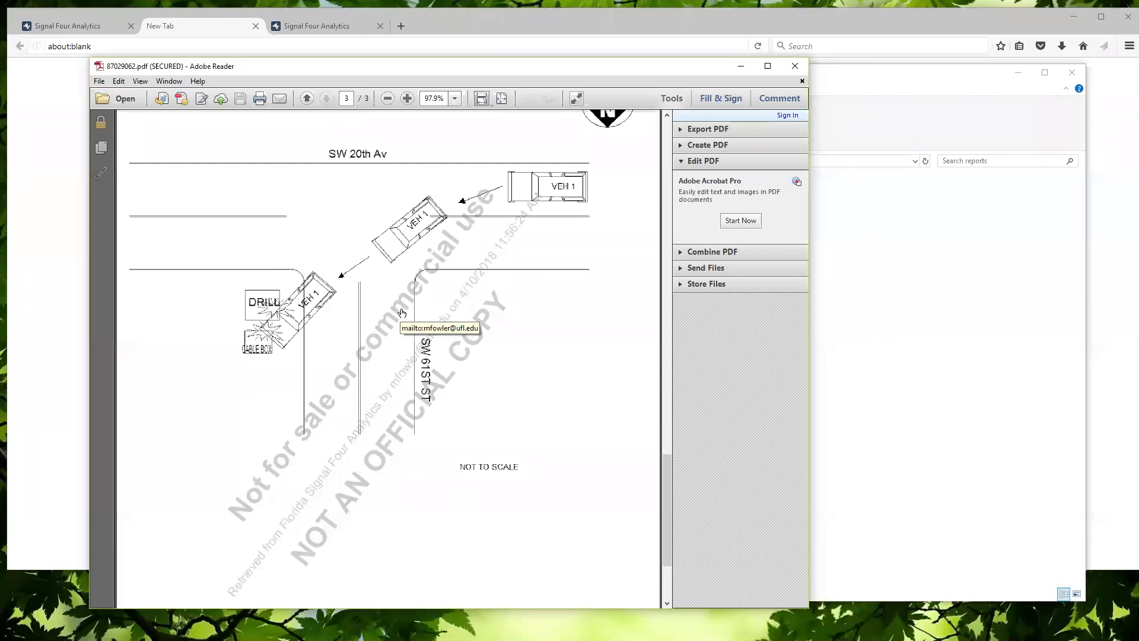
scroll(402, 313, down, 5)
scroll(402, 308, up, 6)
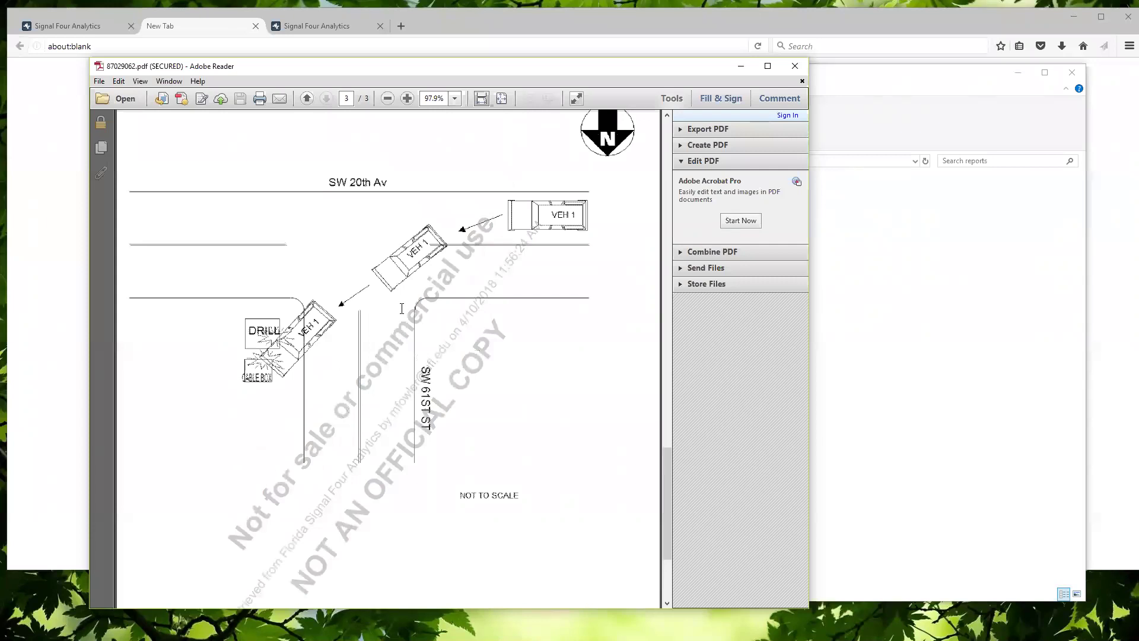
scroll(402, 309, down, 2)
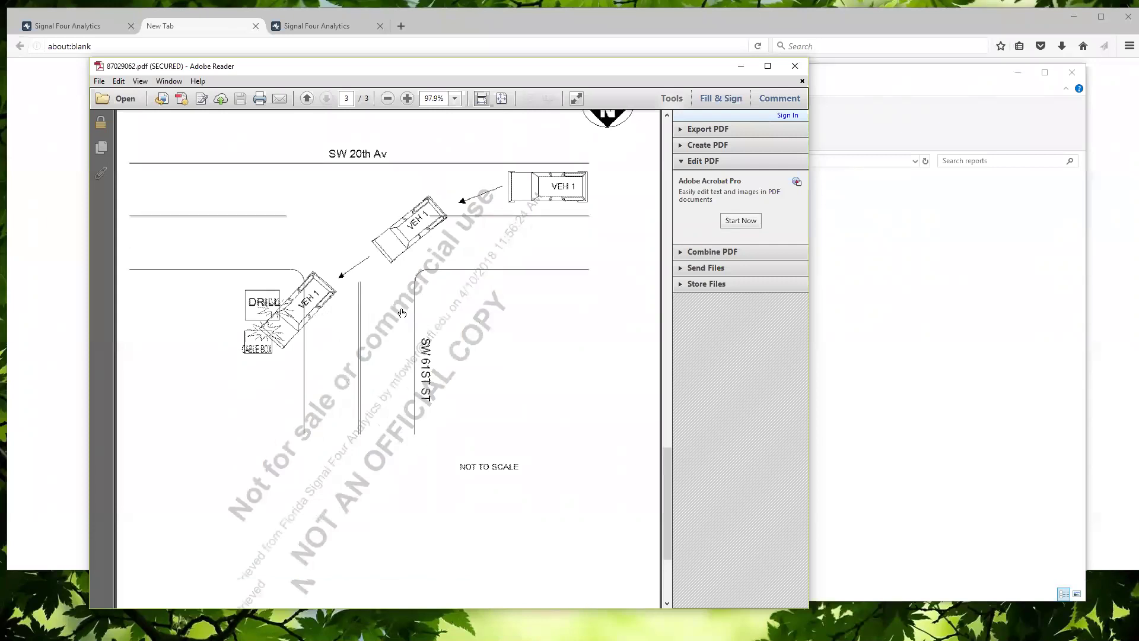
Select and clear the diagram's diagonal watermark text, then close the crash report PDF
drag(229, 565, 439, 312)
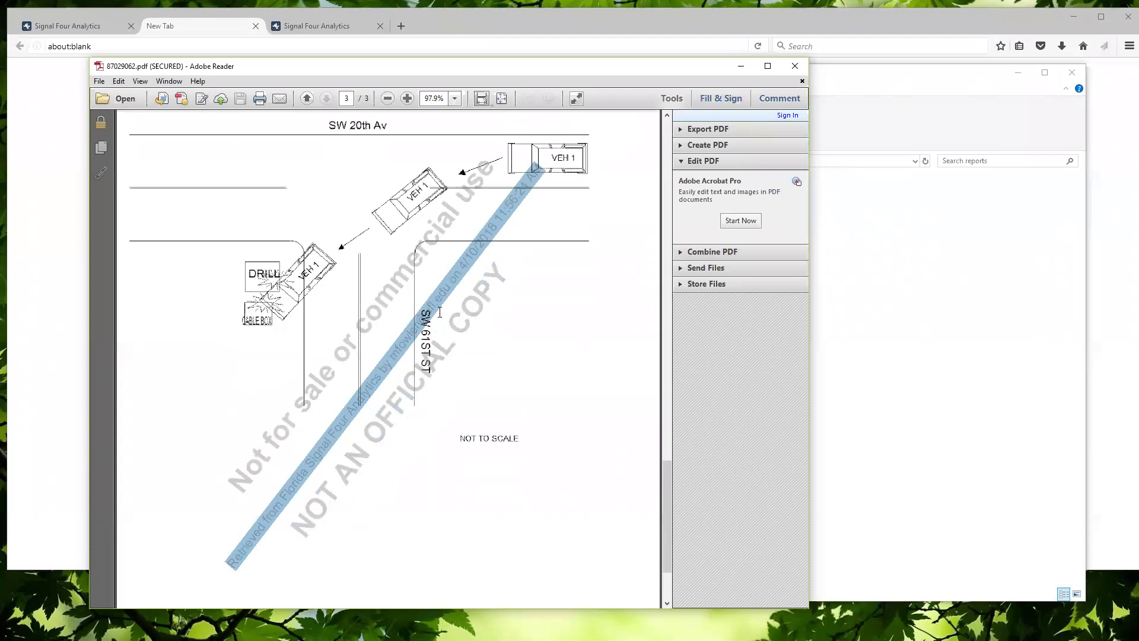
click(440, 312)
scroll(440, 312, up, 4)
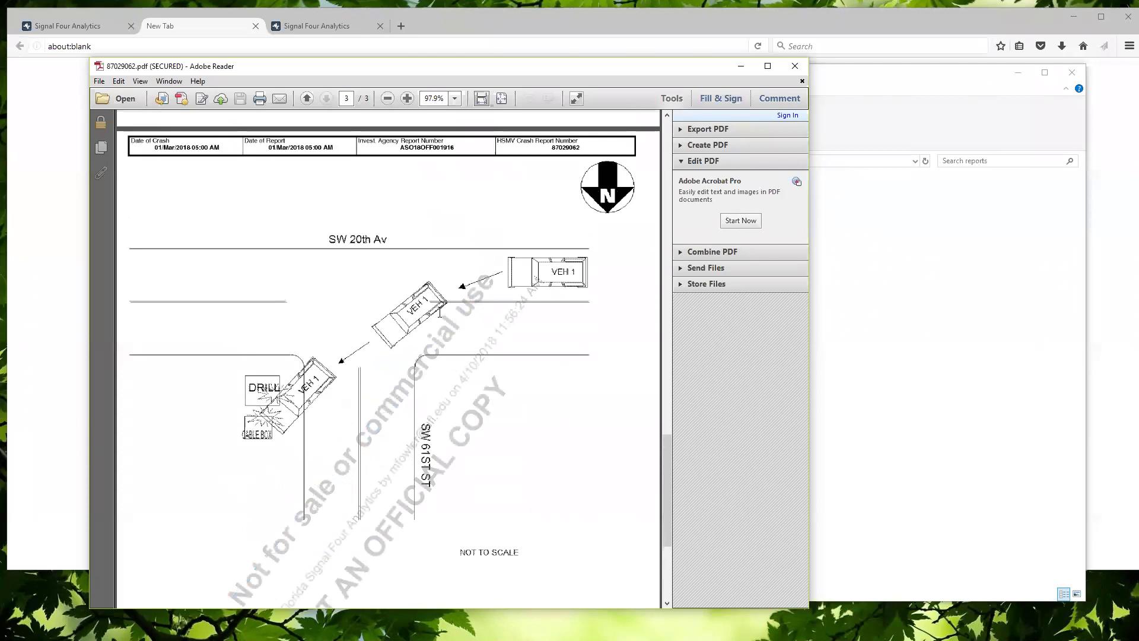
click(784, 83)
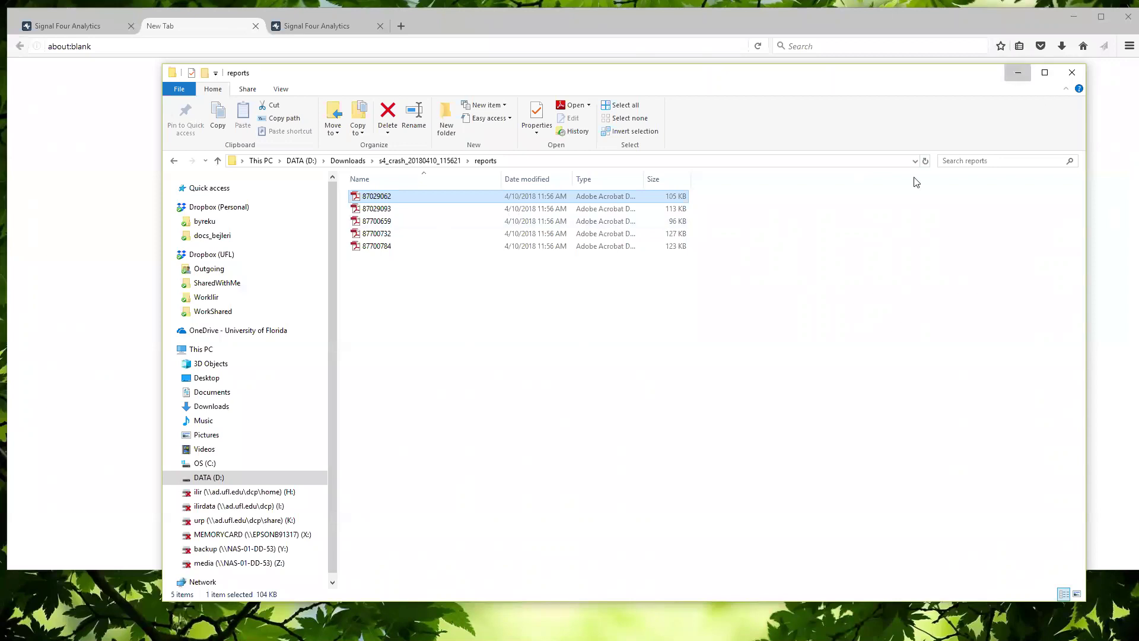
Return to the Signal Four Analytics crash map in Firefox and zoom out over Gainesville
key(alt+Tab)
click(76, 23)
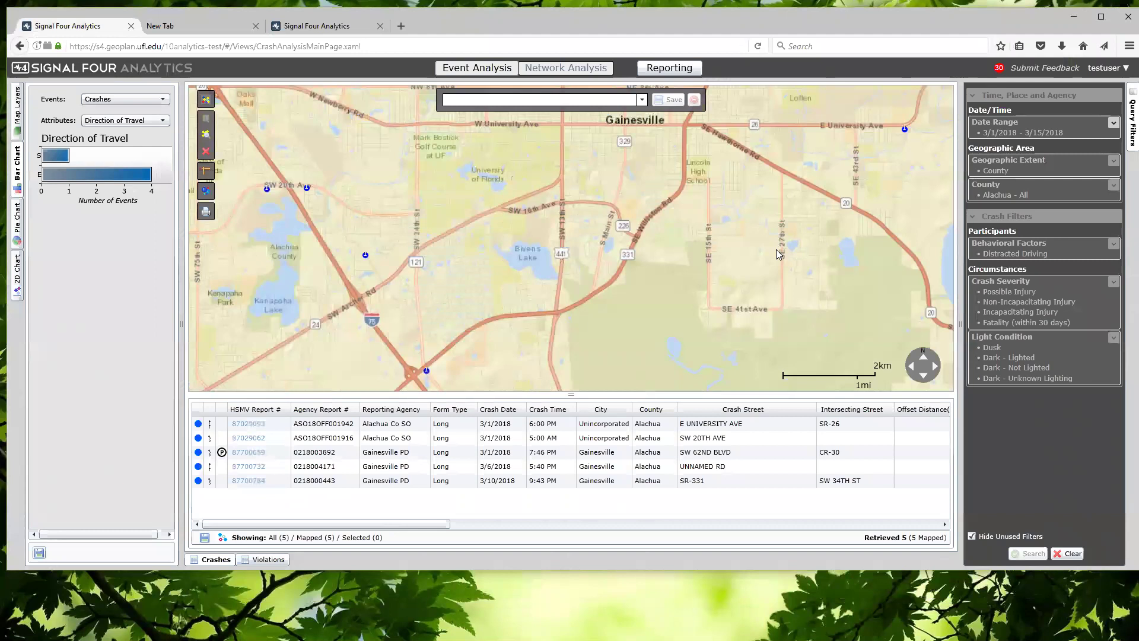
scroll(776, 249, down, 1)
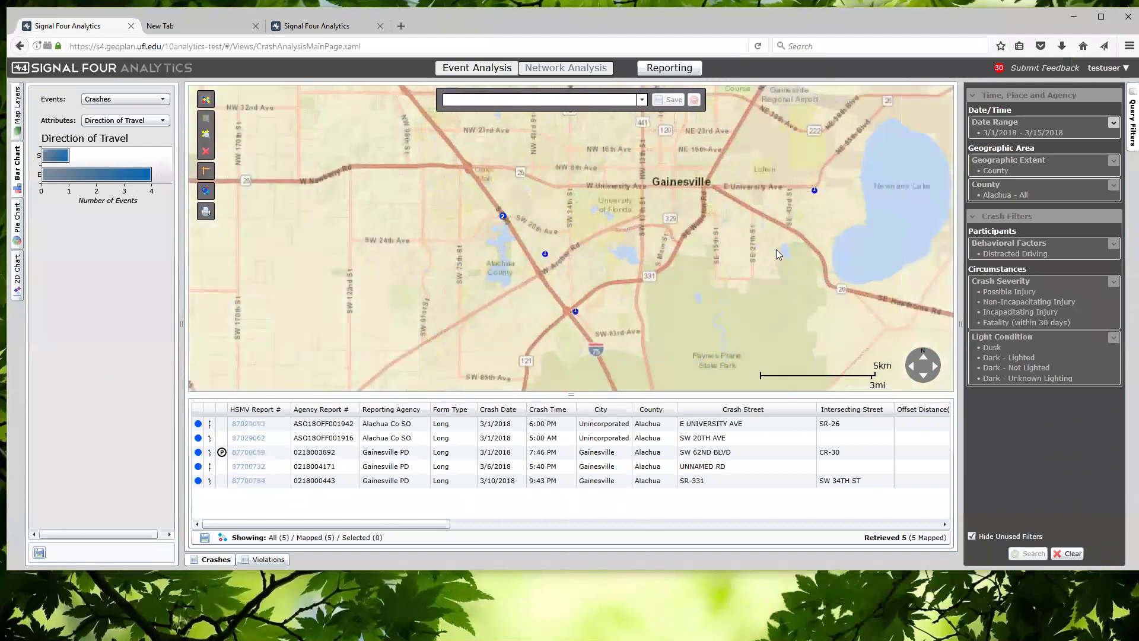